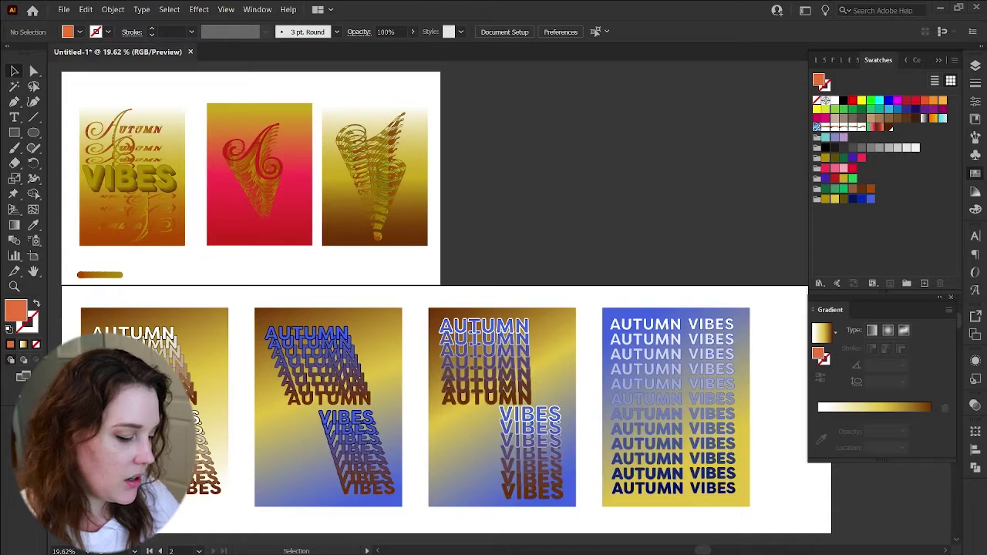
- Examine the existing Autumn Vibes posters and the decorative letter blend designs on both artboards
drag(122, 252, 220, 313)
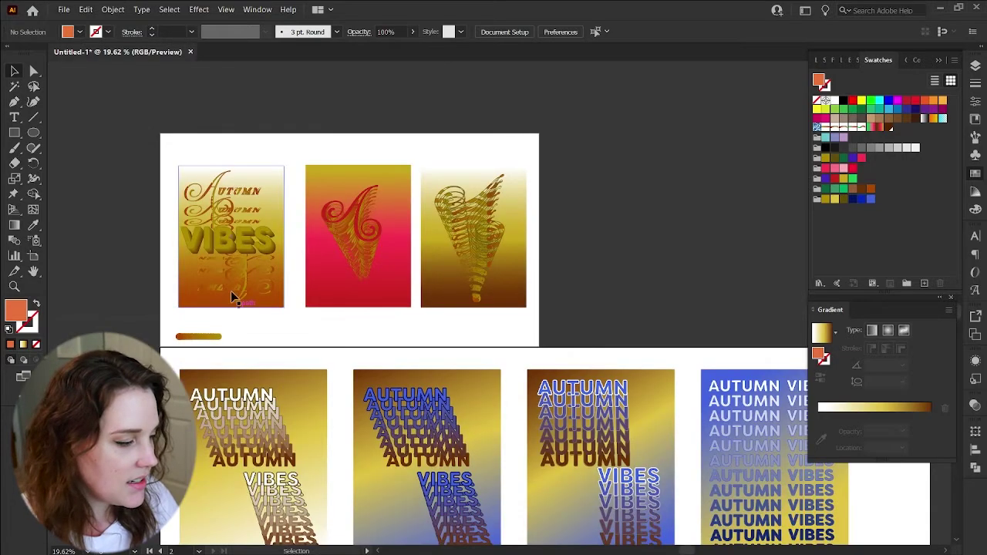
key(z)
drag(215, 266, 378, 360)
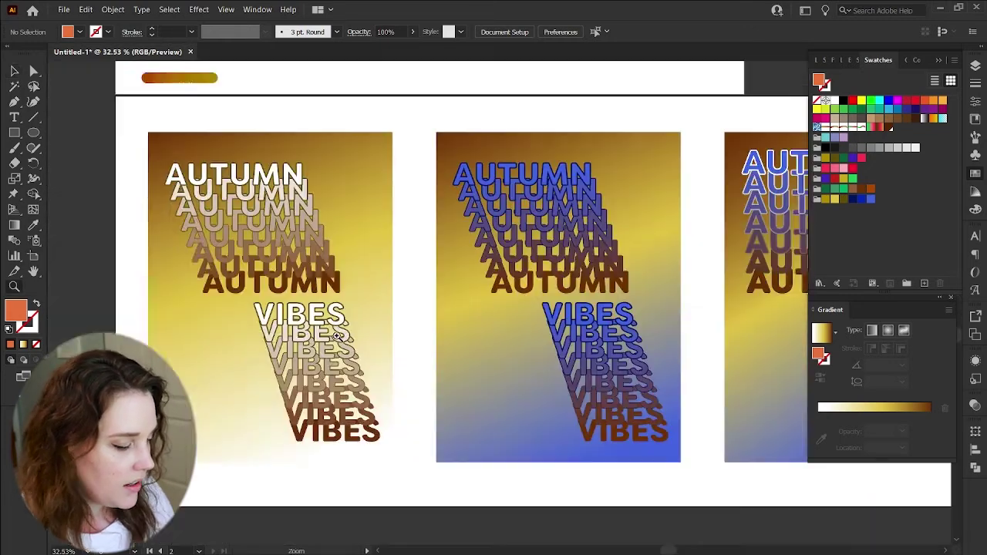
scroll(338, 335, right, 10)
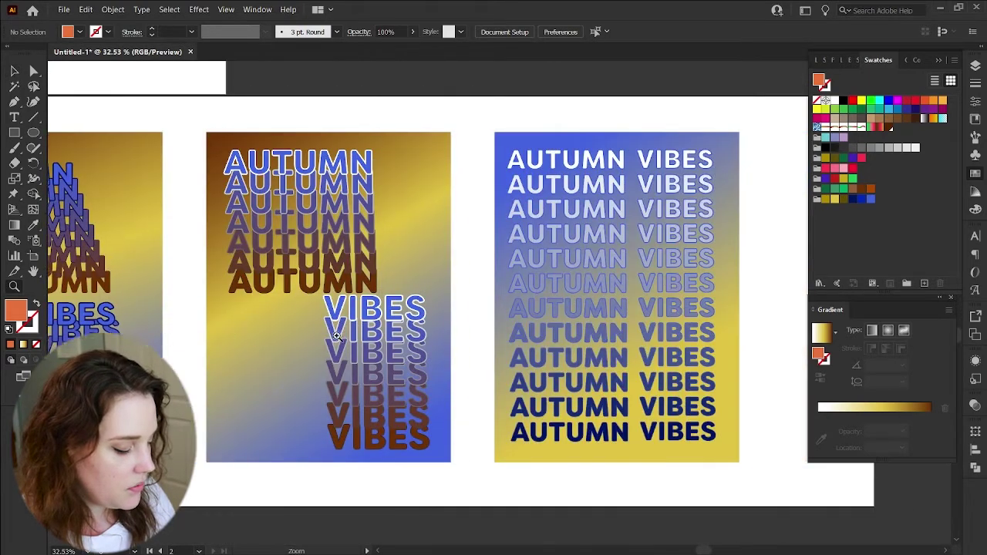
scroll(337, 336, left, 10)
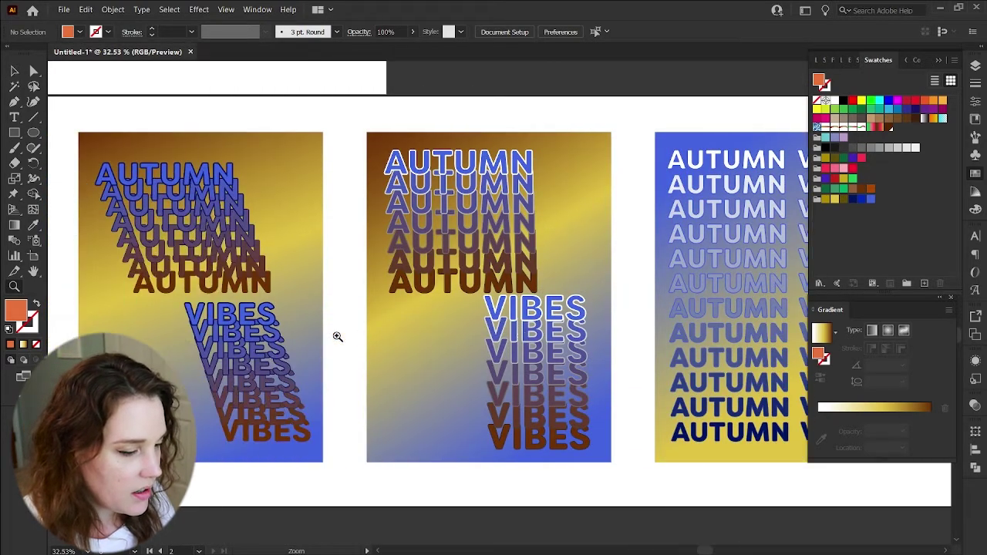
scroll(337, 336, left, 3)
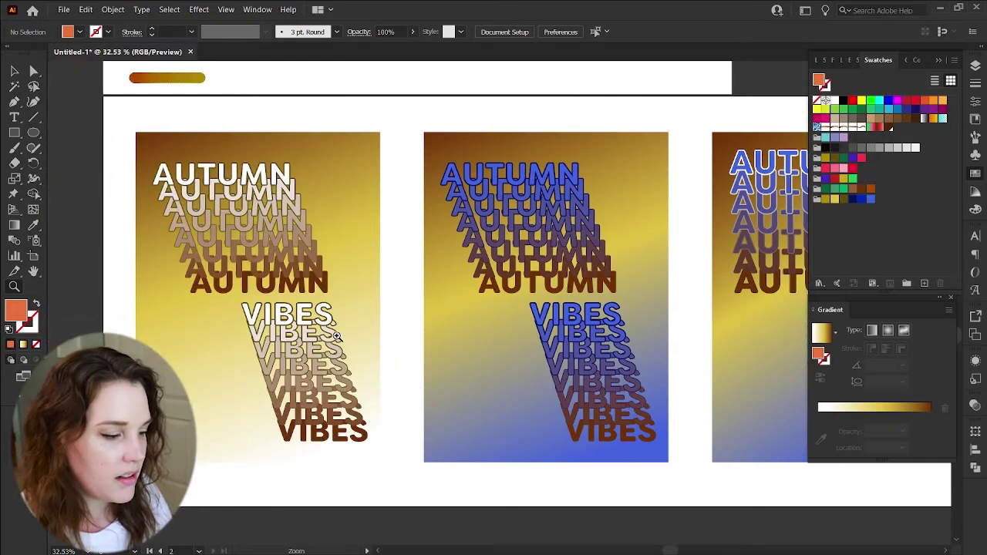
scroll(337, 336, up, 8)
scroll(337, 335, up, 3)
scroll(337, 335, down, 3)
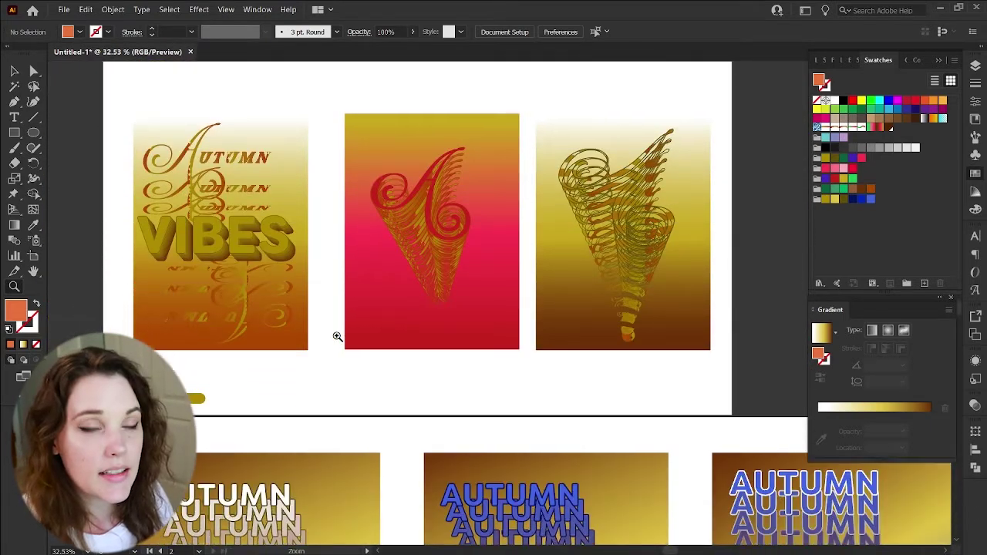
key(v)
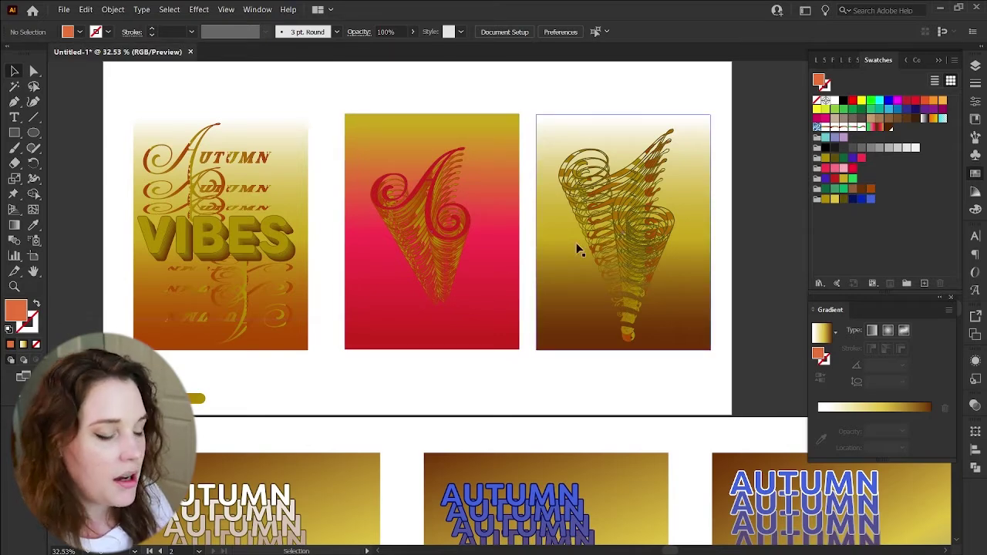
- Create a new artboard about 25.6 x 14.4 in beside the first one, above the lower artboard
scroll(577, 249, right, 2)
scroll(577, 249, left, 2)
scroll(577, 249, right, 6)
scroll(577, 250, down, 2)
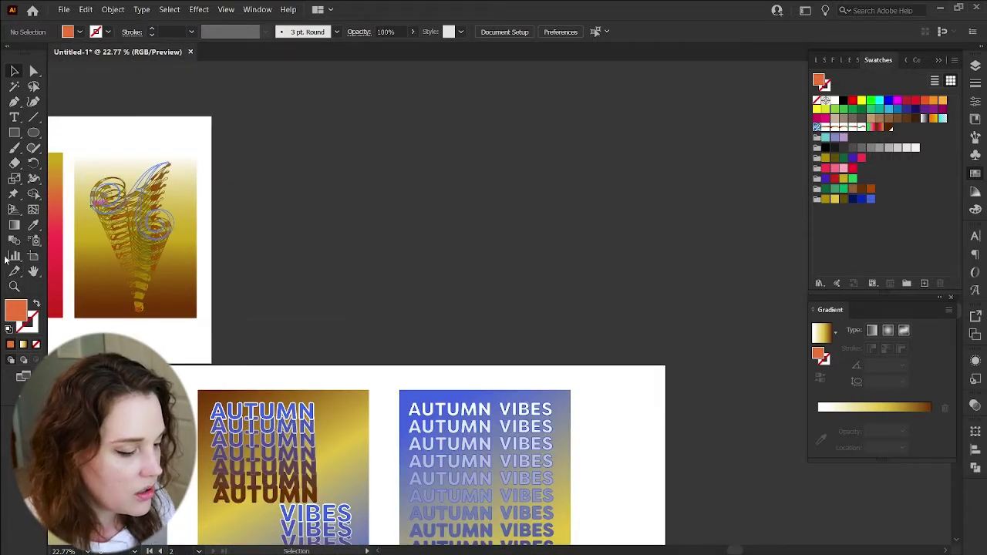
click(33, 257)
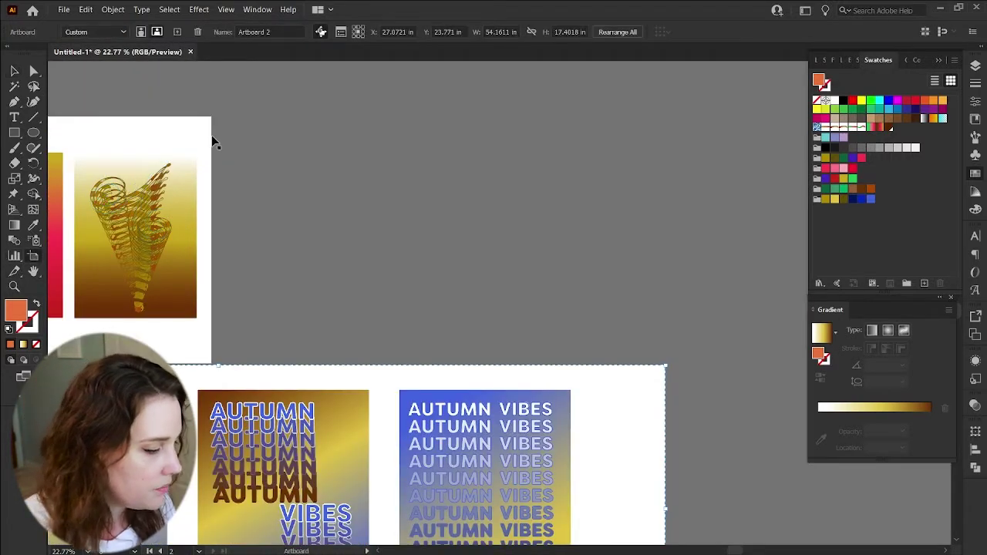
drag(239, 115, 662, 352)
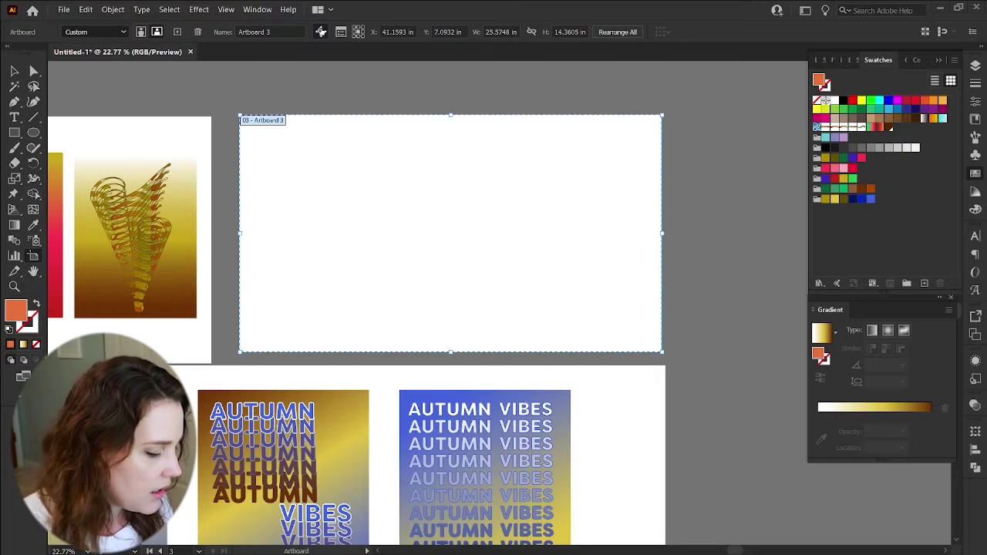
key(v)
- Examine the small blended colour bar beneath the first poster and the empty new artboard
scroll(385, 187, left, 6)
scroll(385, 187, left, 3)
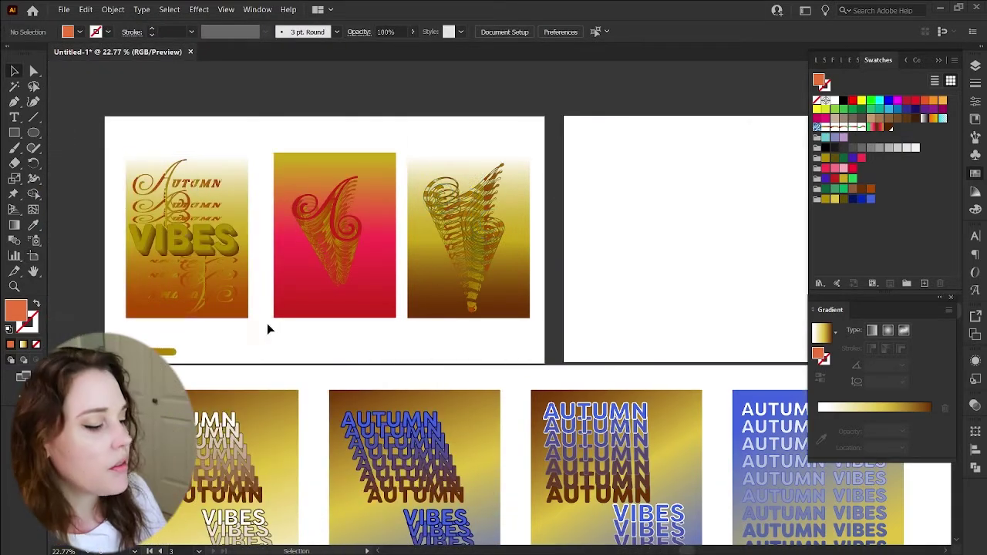
key(z)
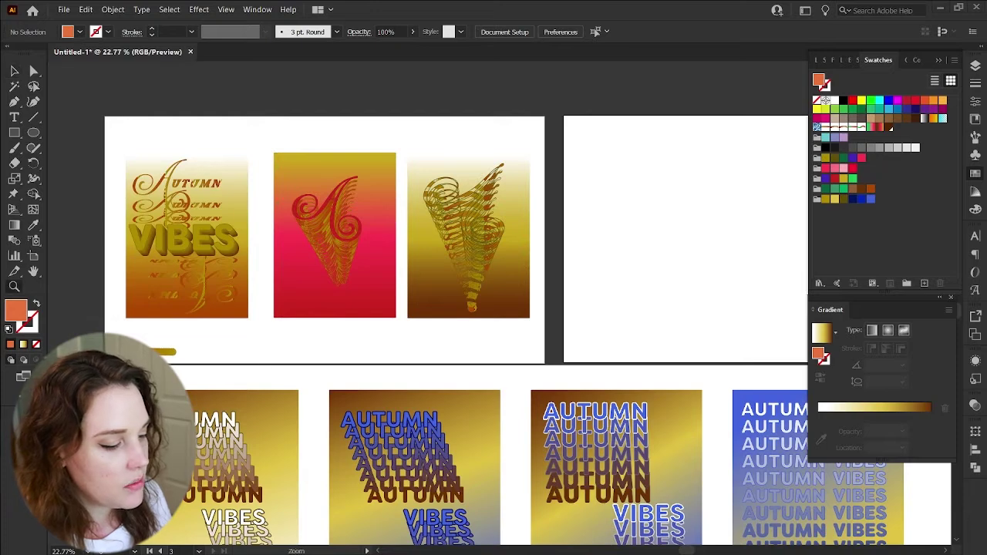
drag(136, 354, 341, 377)
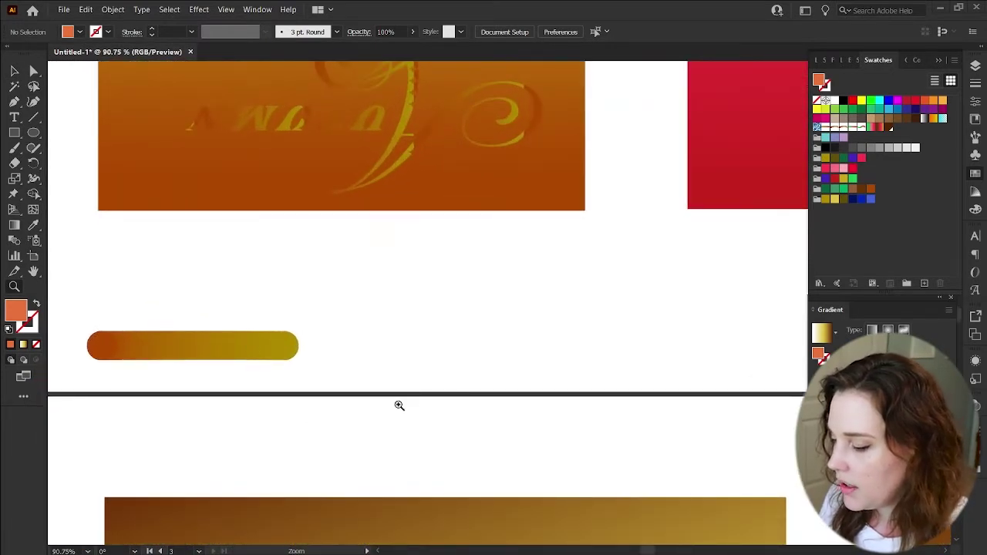
drag(492, 350, 323, 328)
scroll(323, 328, right, 10)
scroll(323, 328, right, 5)
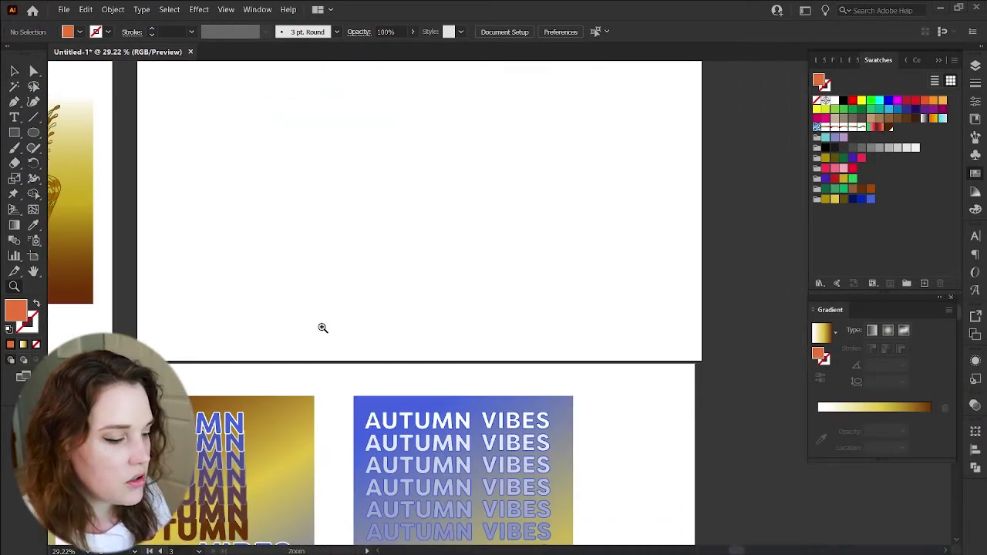
scroll(321, 326, up, 2)
drag(270, 297, 304, 311)
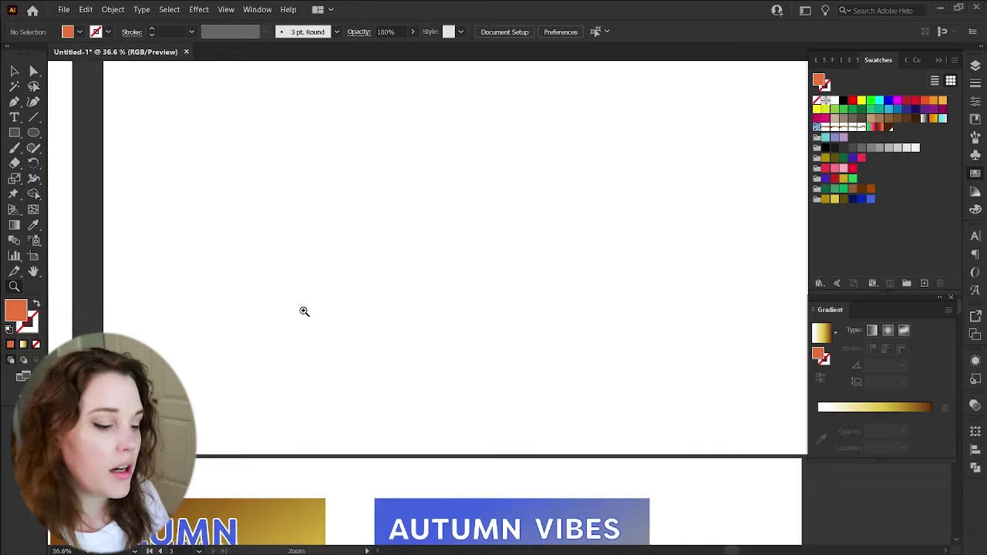
scroll(304, 312, up, 3)
scroll(304, 311, down, 1)
key(v)
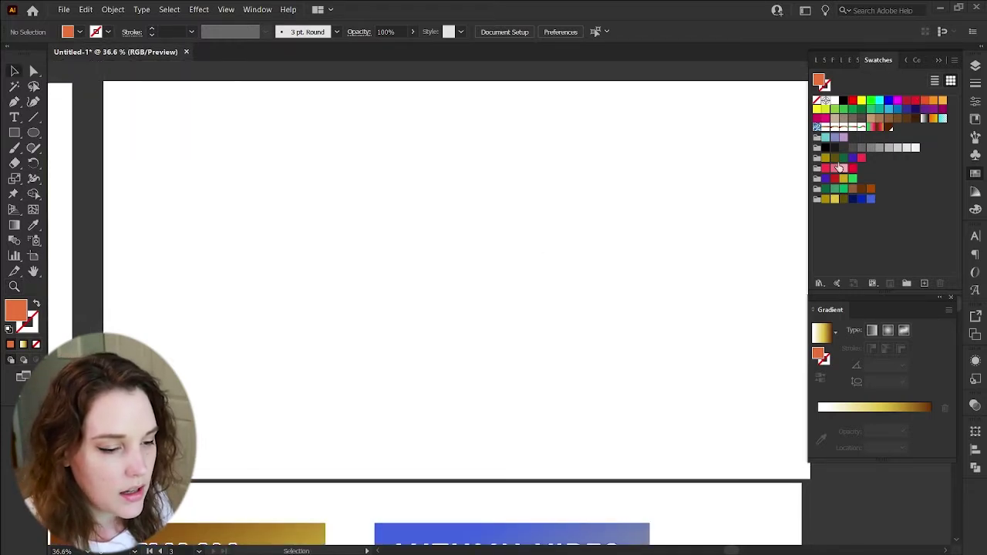
- Set the fill to the gold swatch from the last colour group and check its shades and tints in the Color Guide
click(916, 59)
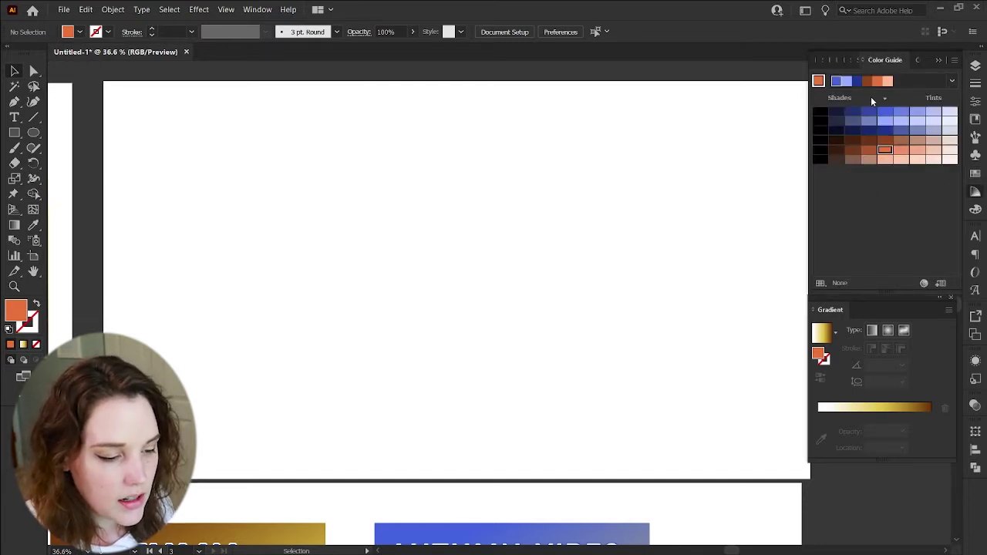
click(856, 60)
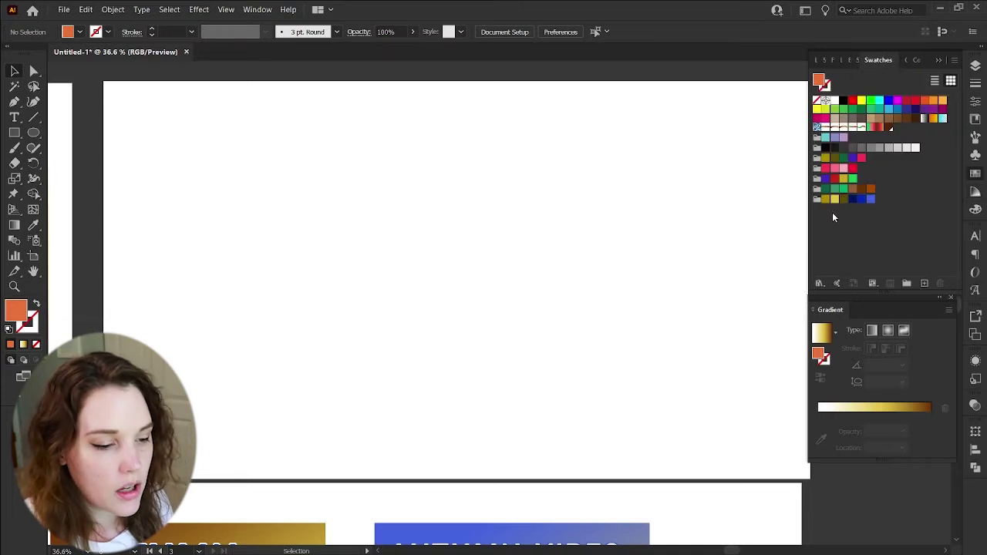
click(828, 202)
click(916, 60)
click(887, 60)
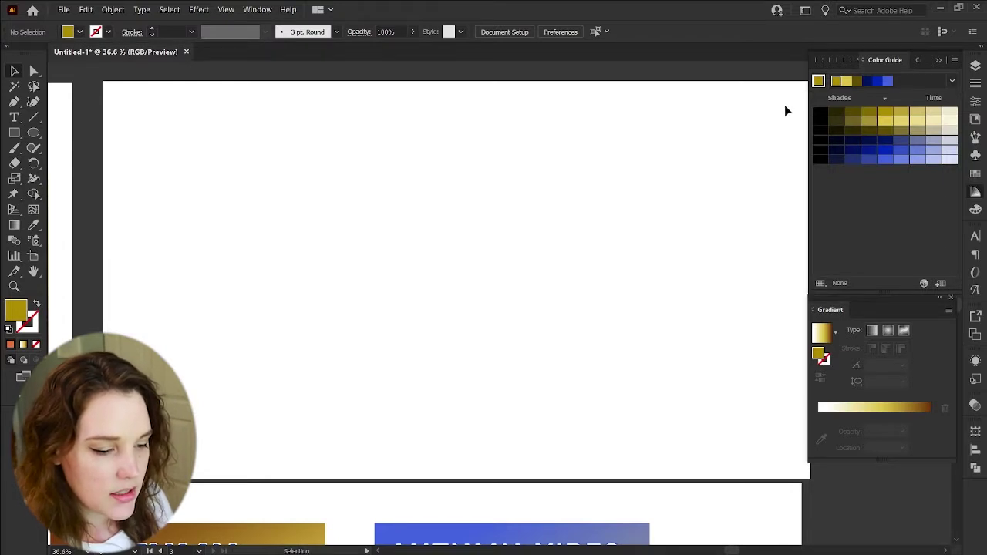
click(859, 59)
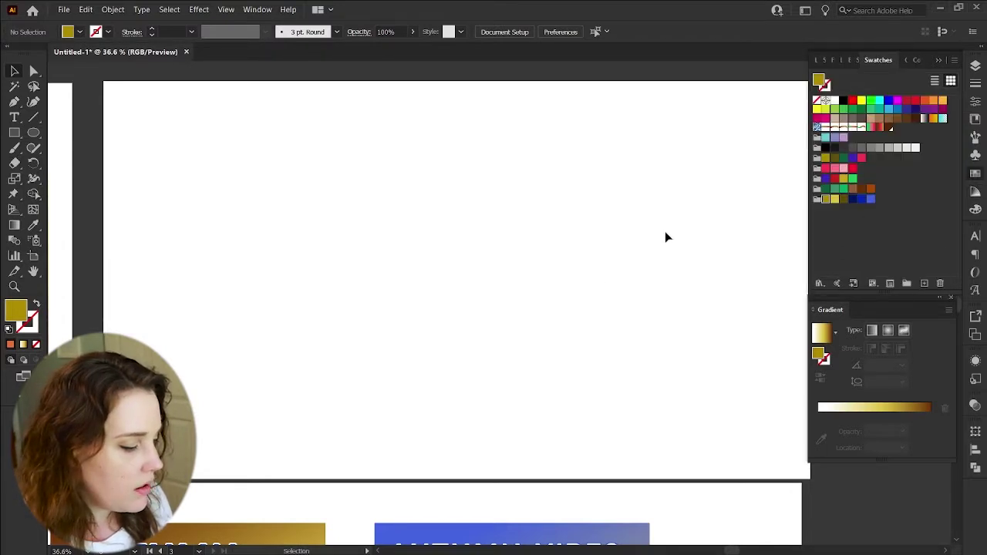
- Draw a gold circle about 1.05 in across in the upper part of the new artboard
scroll(597, 283, up, 1)
scroll(332, 348, right, 1)
click(33, 133)
mouse_move(111, 443)
mouse_down()
mouse_move(137, 469)
mouse_move(299, 270)
mouse_move(353, 238)
mouse_move(350, 185)
mouse_up()
key(v)
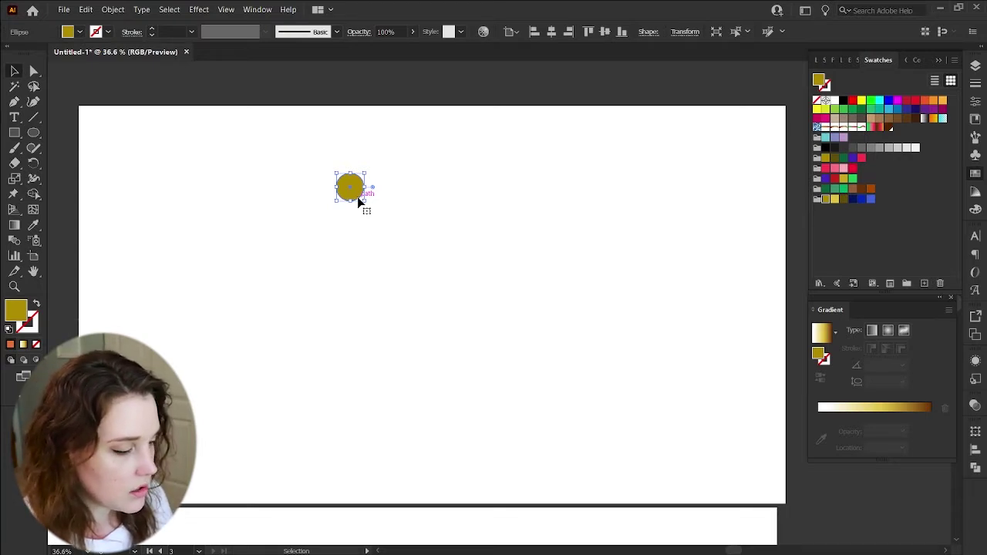
- Duplicate the gold circle horizontally to its right and fill the copy with the burnt sienna swatch
key(a)
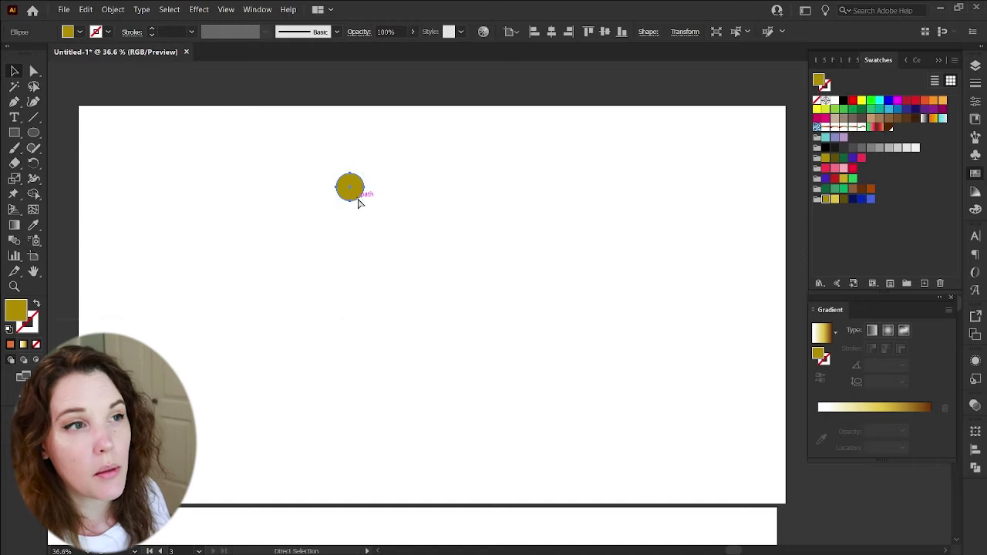
key(v)
drag(349, 191, 477, 191)
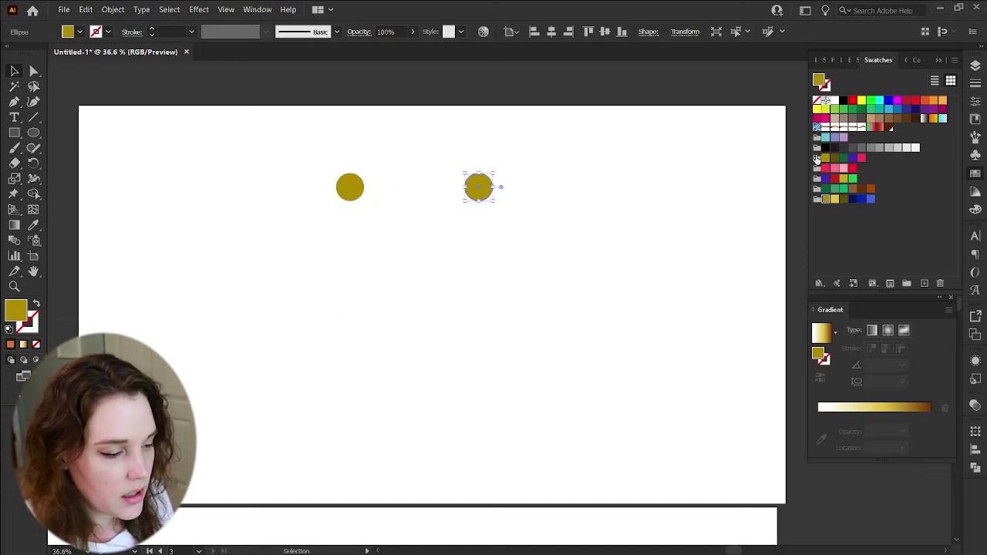
click(870, 190)
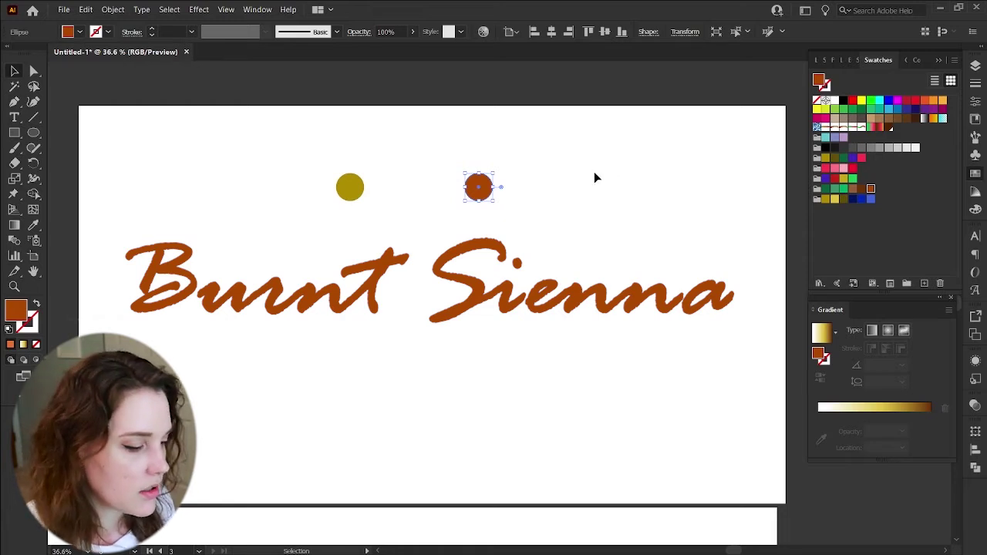
- Blend the two circles with Smooth Color spacing and move the blend to the artboard's upper-left corner
shift+click(359, 193)
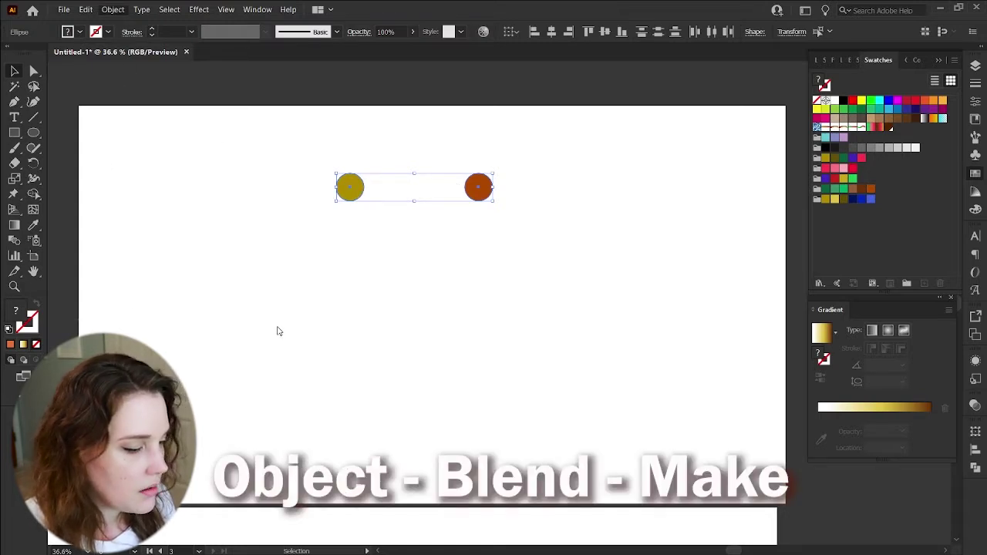
key(ctrl+alt+b)
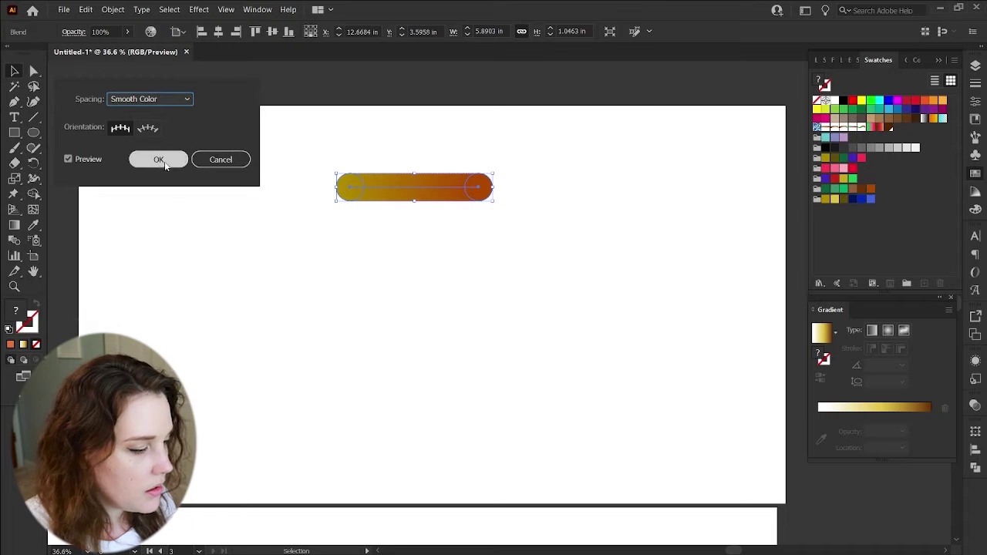
click(162, 160)
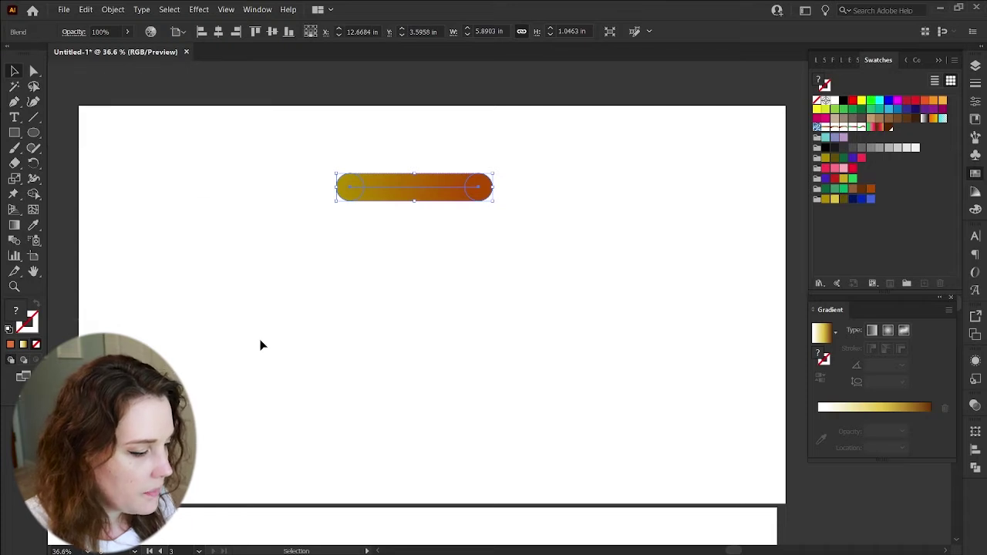
drag(394, 187, 163, 134)
click(244, 253)
- Add the text "A" in the open area below the colour blend
key(t)
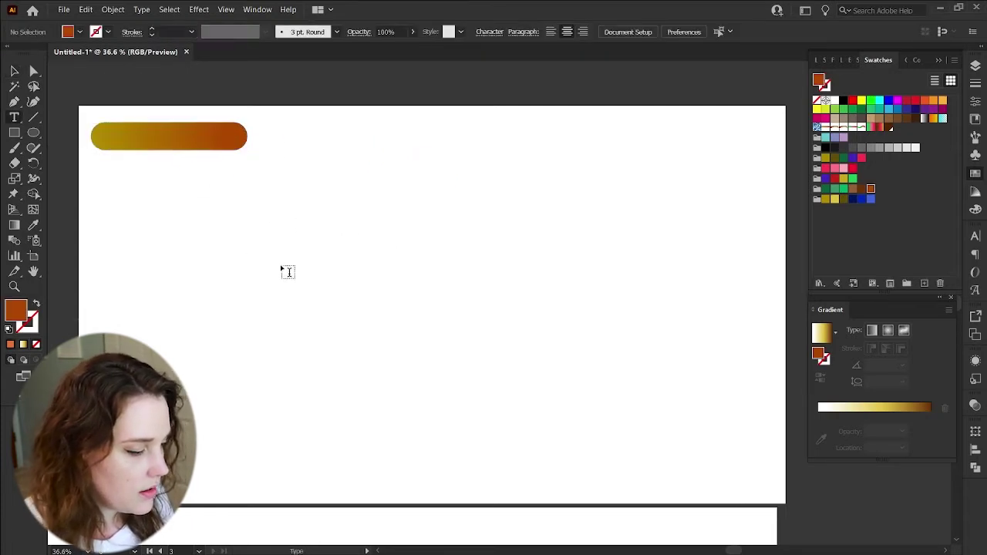
click(285, 270)
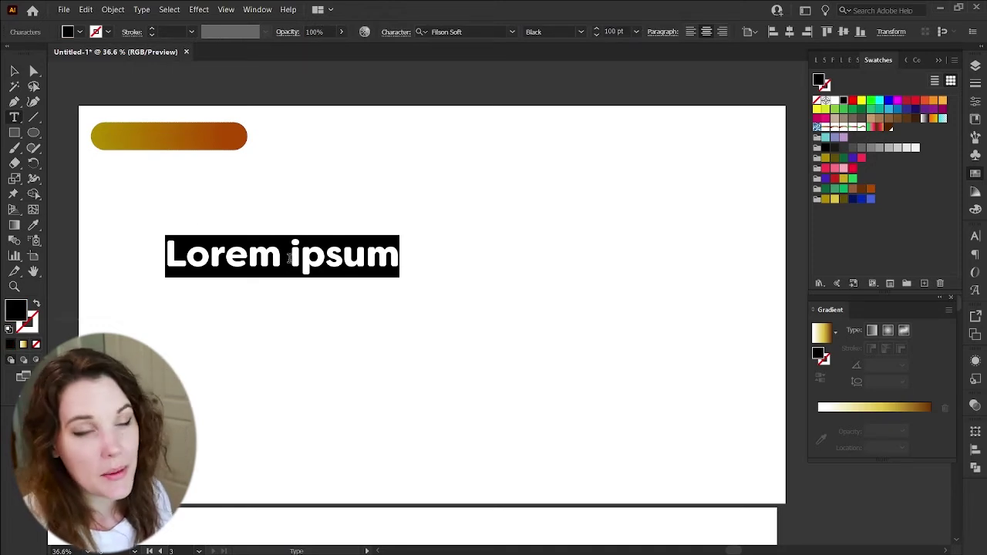
text(A)
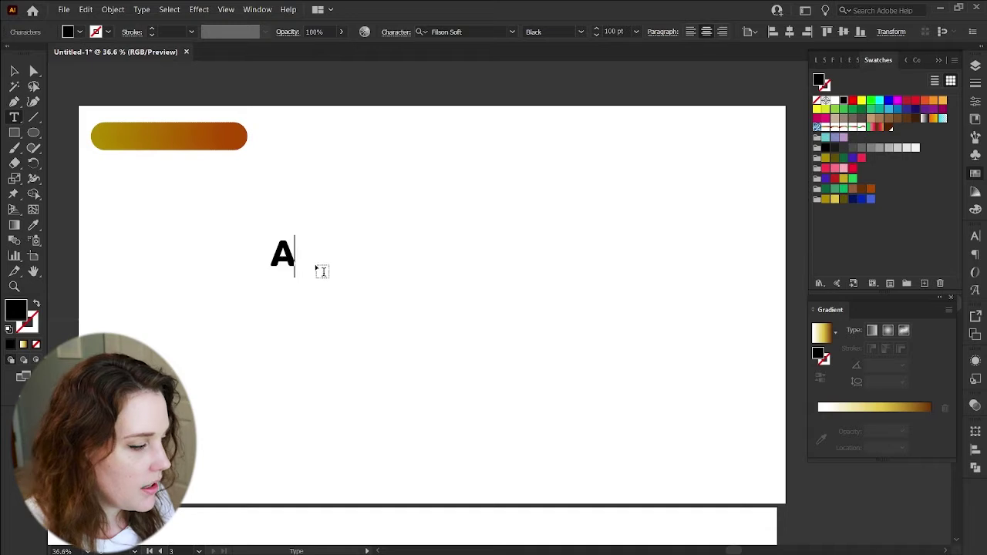
key(Escape)
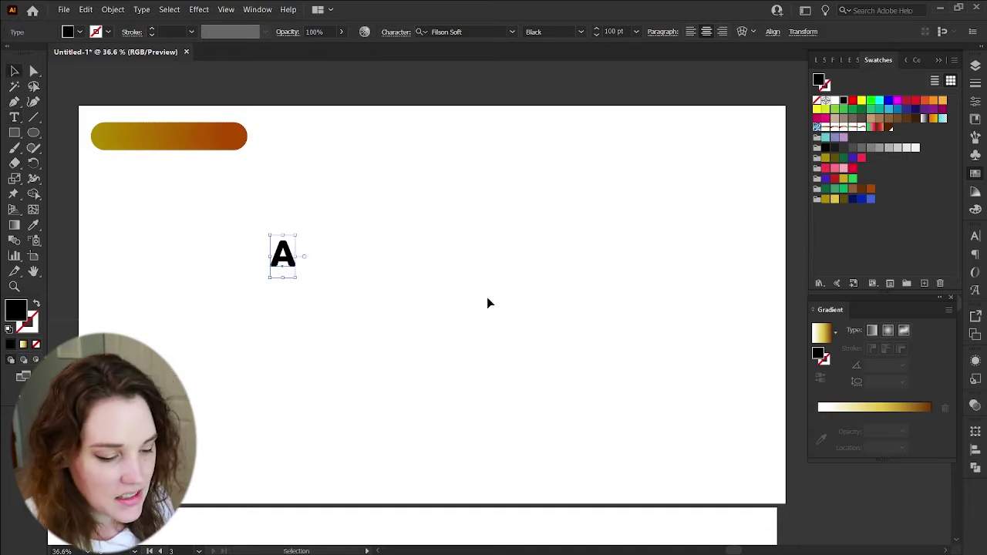
- Filter the fonts to script styles and set the letter A in Astria Italic
click(977, 237)
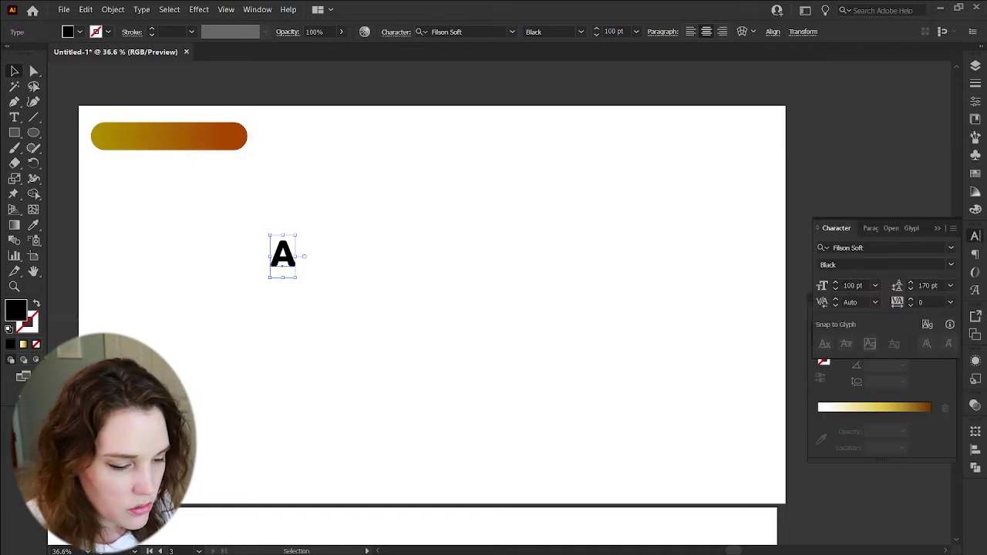
click(951, 248)
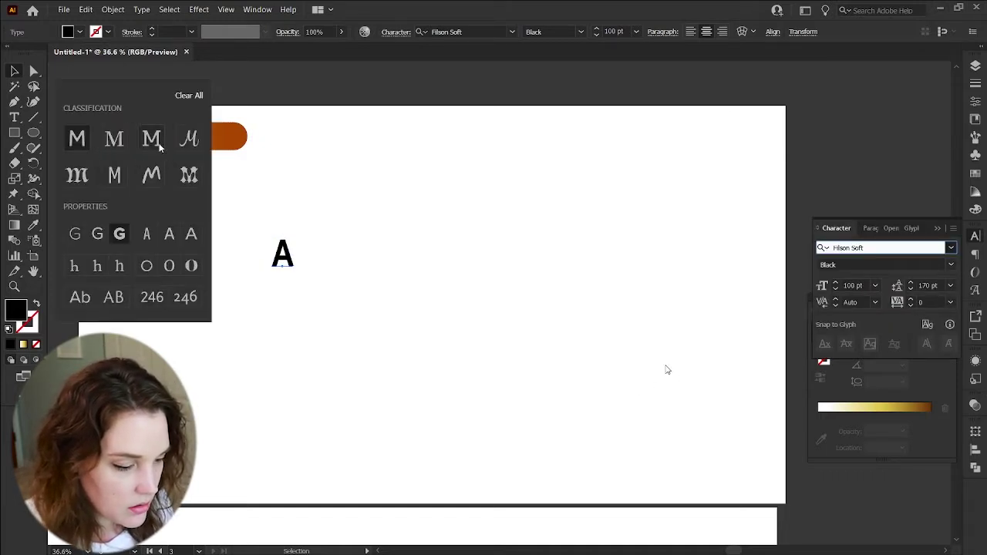
click(187, 144)
click(713, 296)
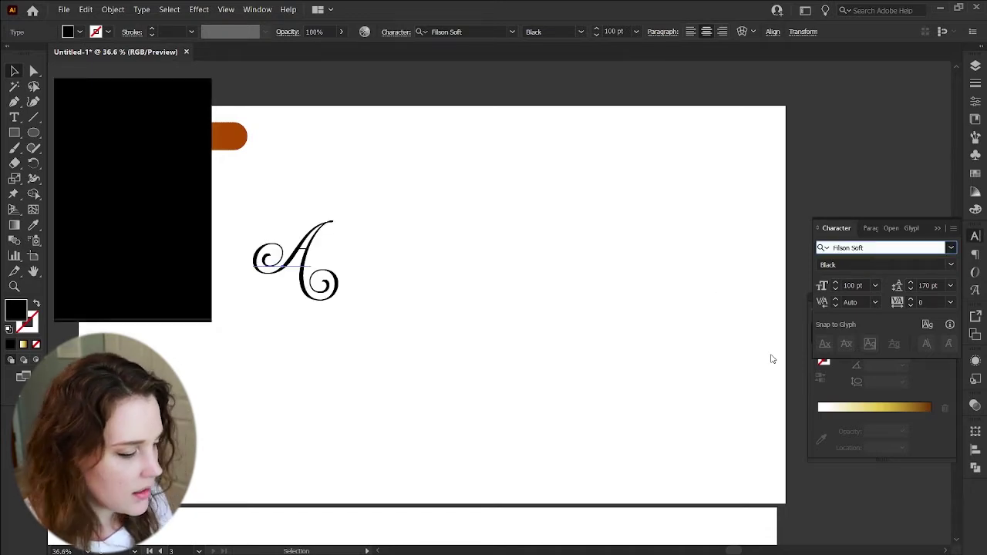
- Enlarge the script letter A about one and a half times and place it to the right, below the colour blend
drag(330, 274, 460, 327)
drag(411, 297, 410, 269)
click(529, 300)
scroll(529, 300, up, 2)
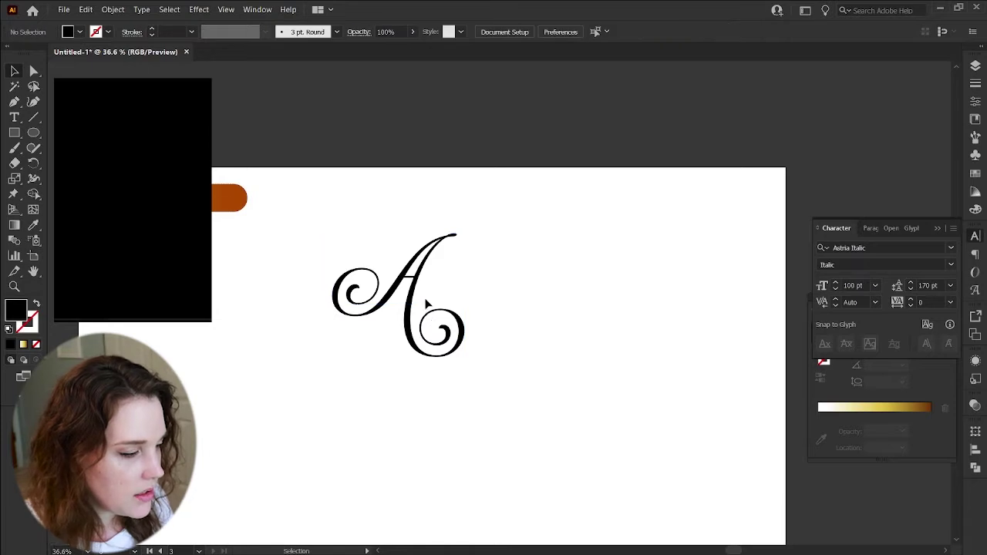
- Save the gold-to-burnt-sienna blend as a new swatch
scroll(426, 303, down, 2)
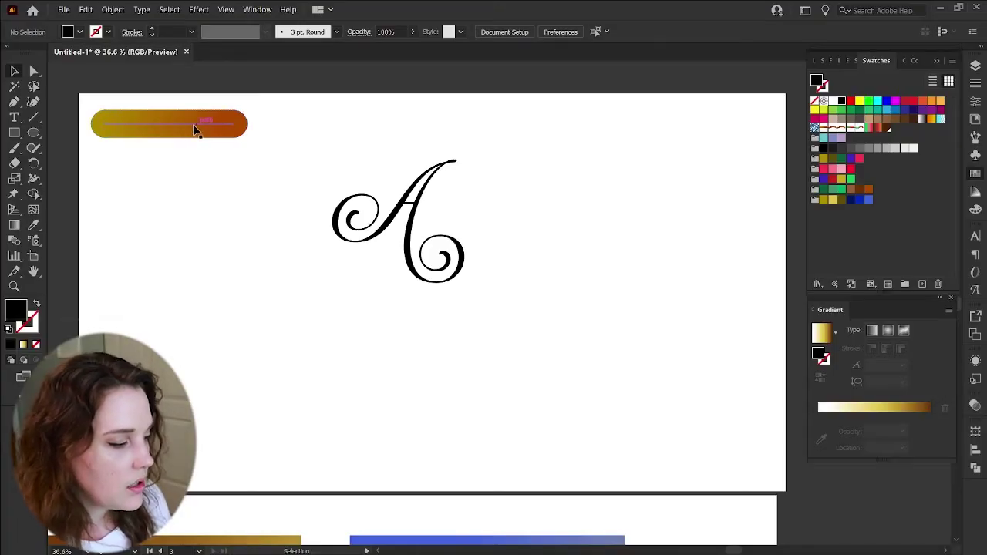
click(195, 131)
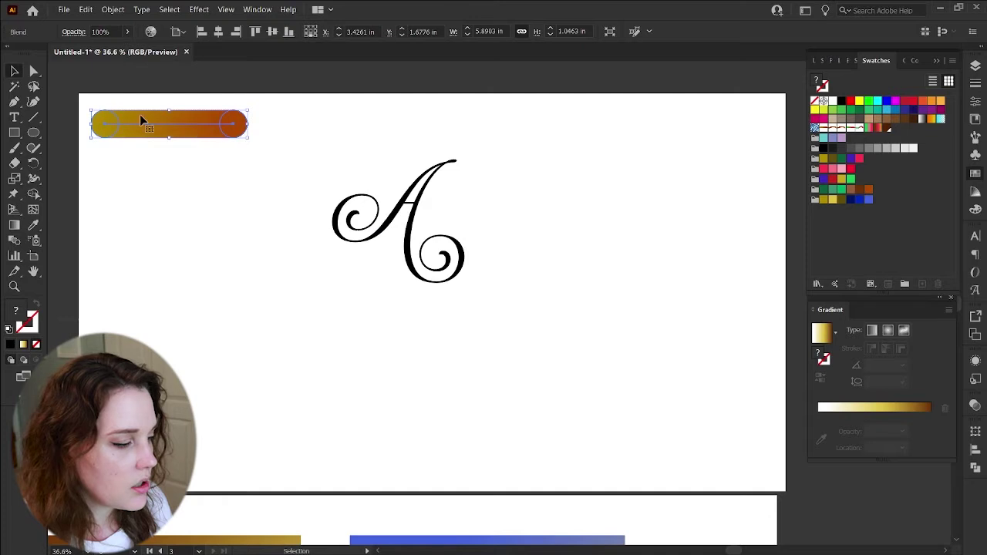
drag(176, 127, 915, 144)
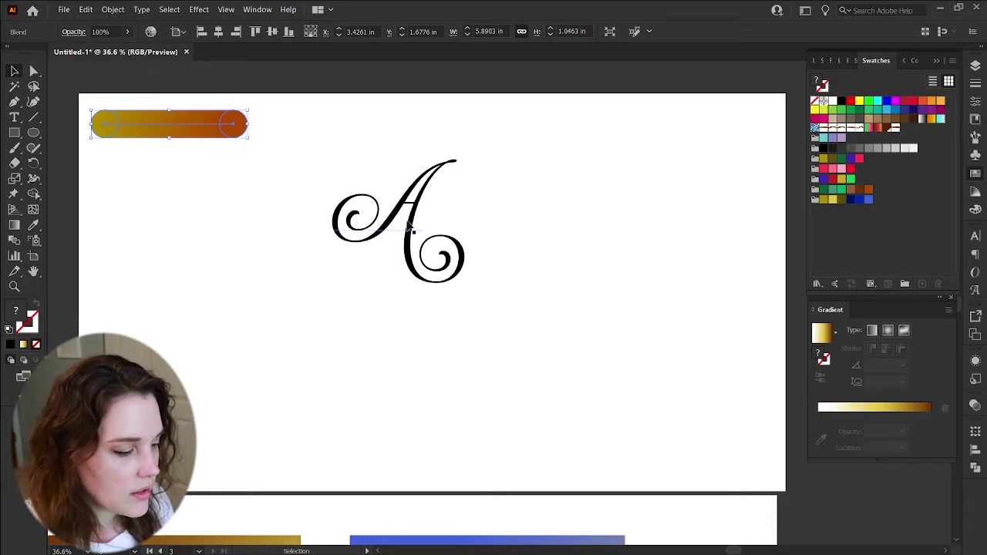
- Fill the script letter A with the new gold-to-burnt-sienna swatch
click(409, 225)
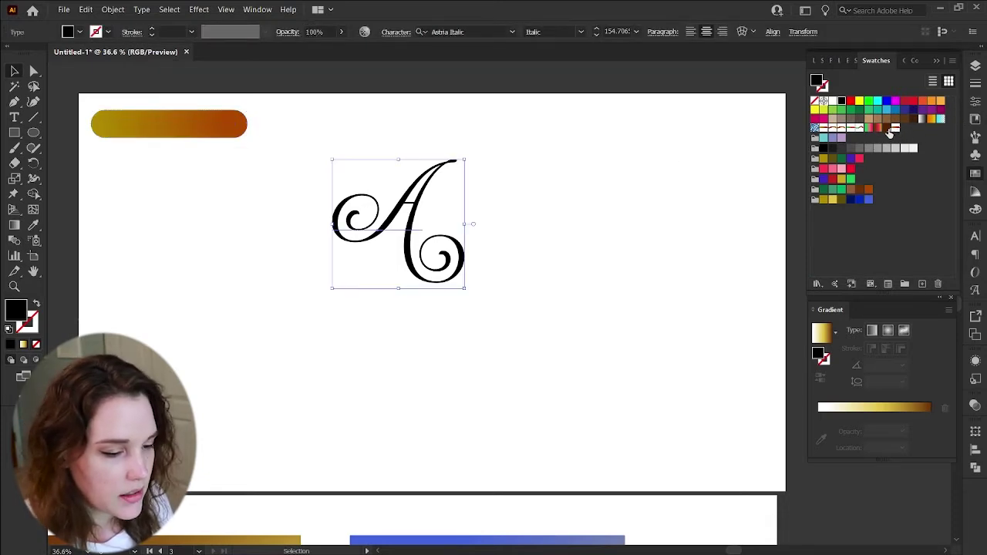
click(891, 129)
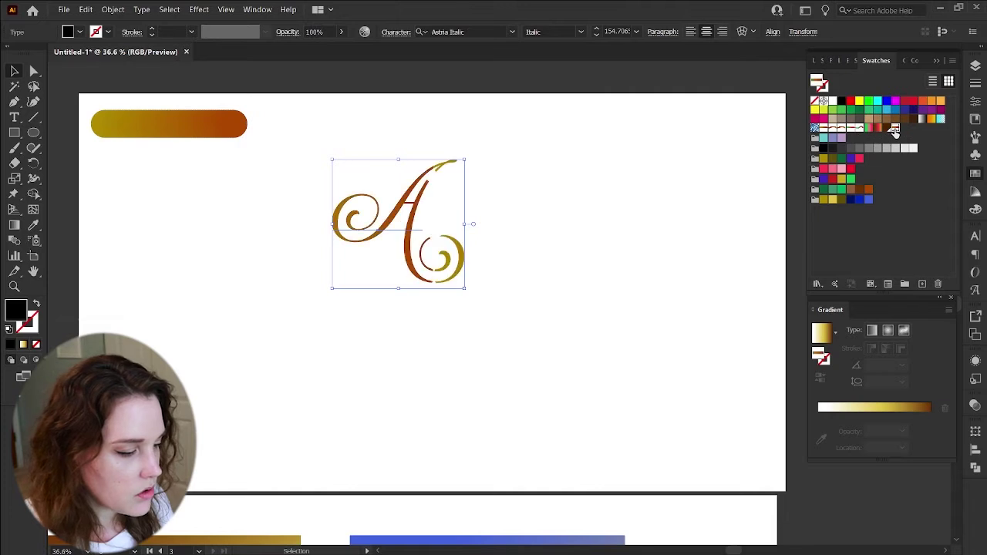
click(524, 200)
- Duplicate the filled letter A straight below the original and shrink the copy around its centre to about 28 pt
key(z)
drag(371, 207, 486, 241)
key(v)
key(ctrl+0)
click(436, 268)
key(a)
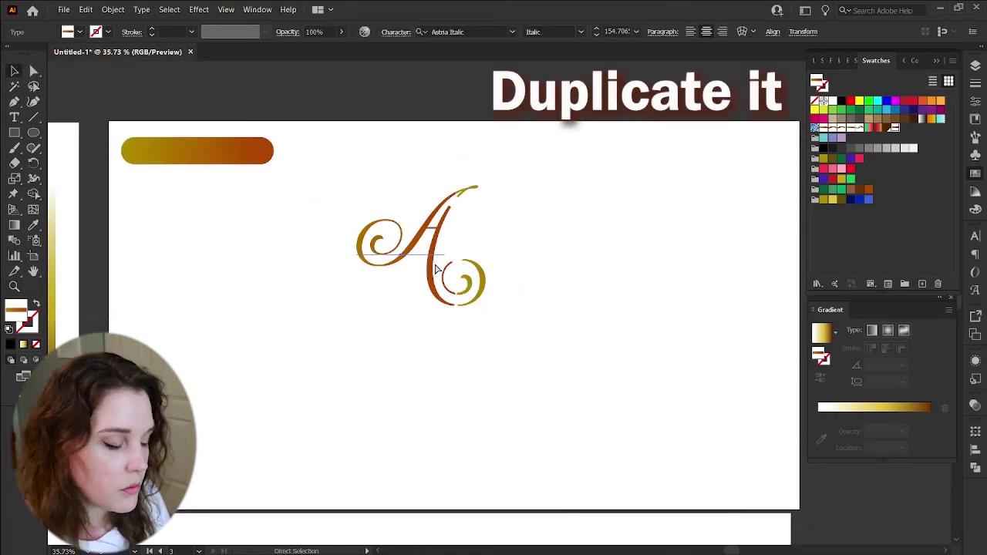
key(v)
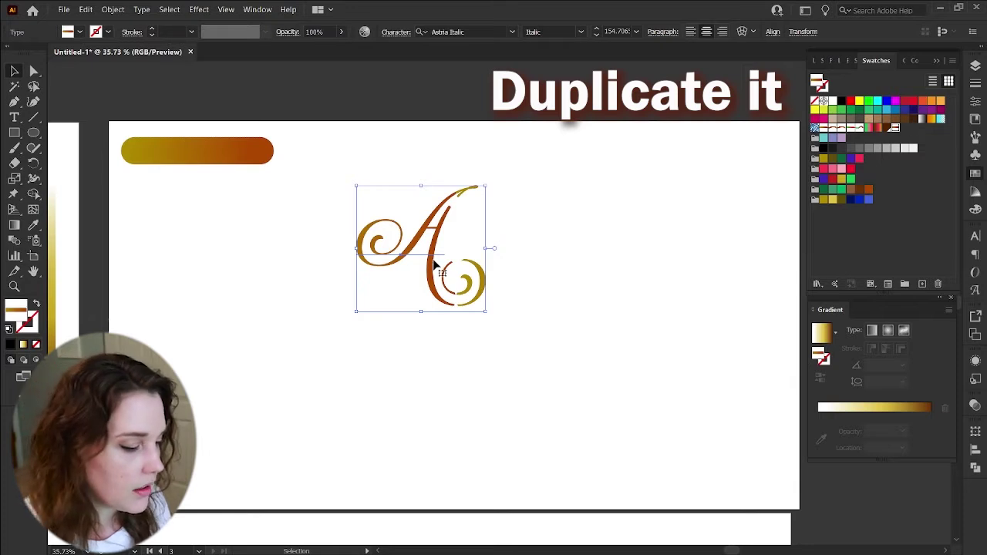
drag(430, 252, 430, 450)
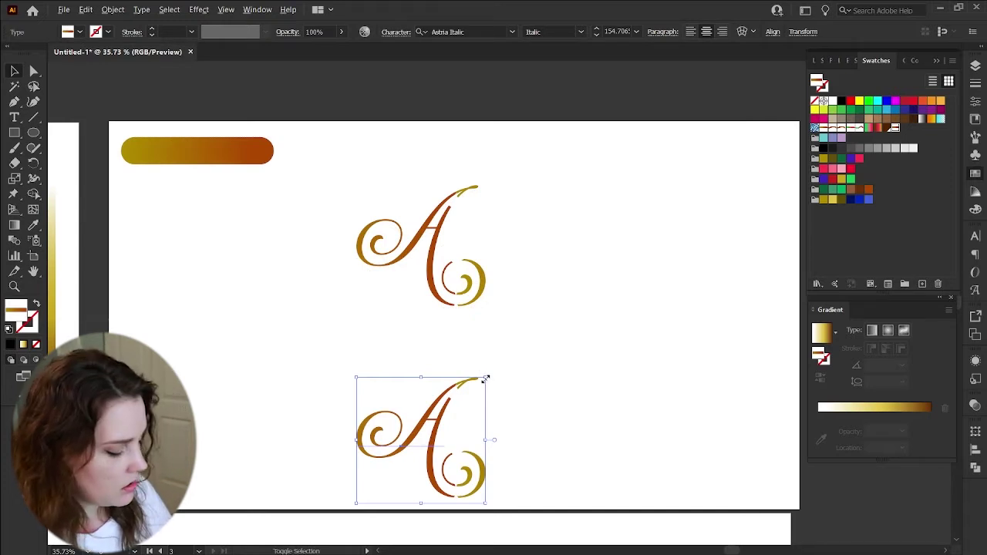
drag(485, 379, 439, 430)
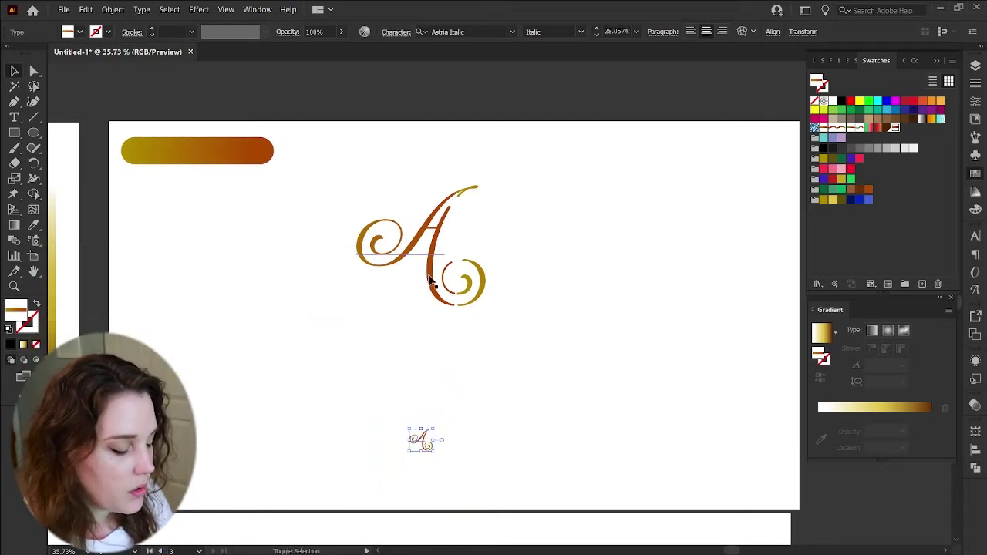
- Blend the large and small letters A together, using Specified Steps spacing with 12 steps
shift+click(430, 280)
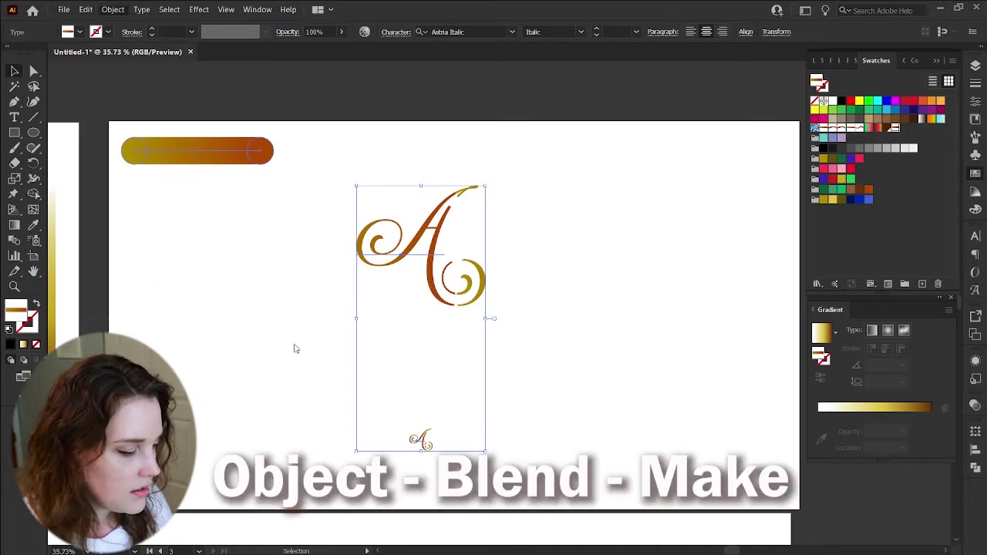
key(ctrl+alt+b)
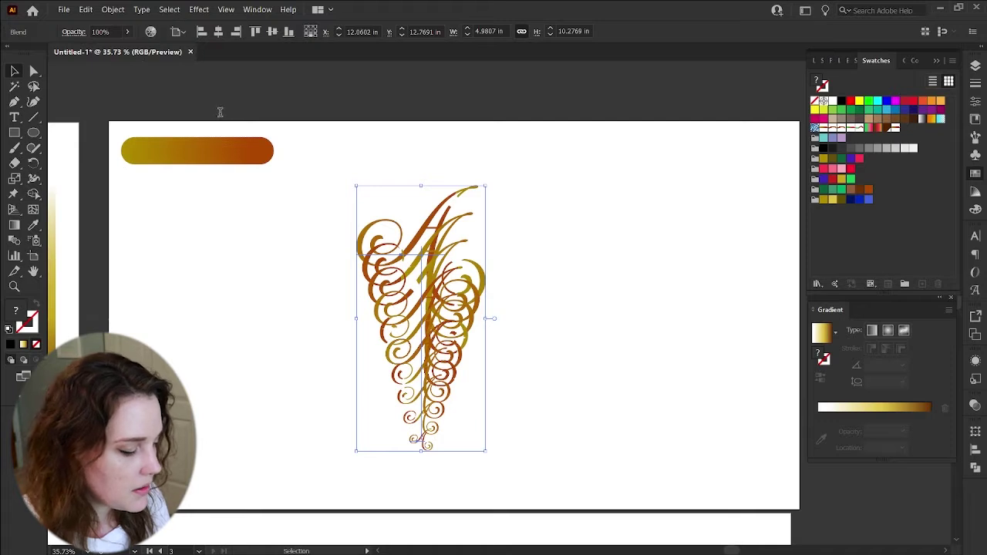
double_click(217, 78)
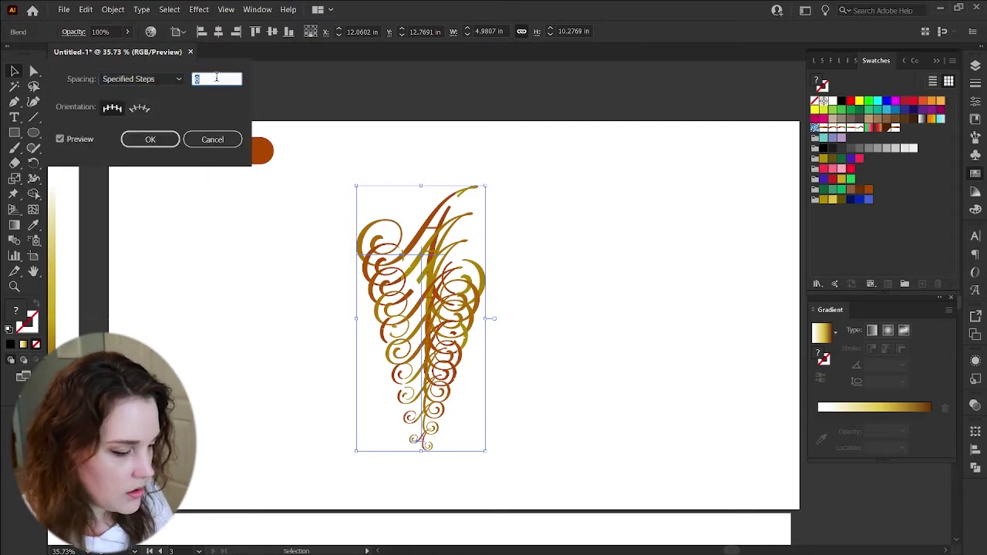
text(10)
key(Tab)
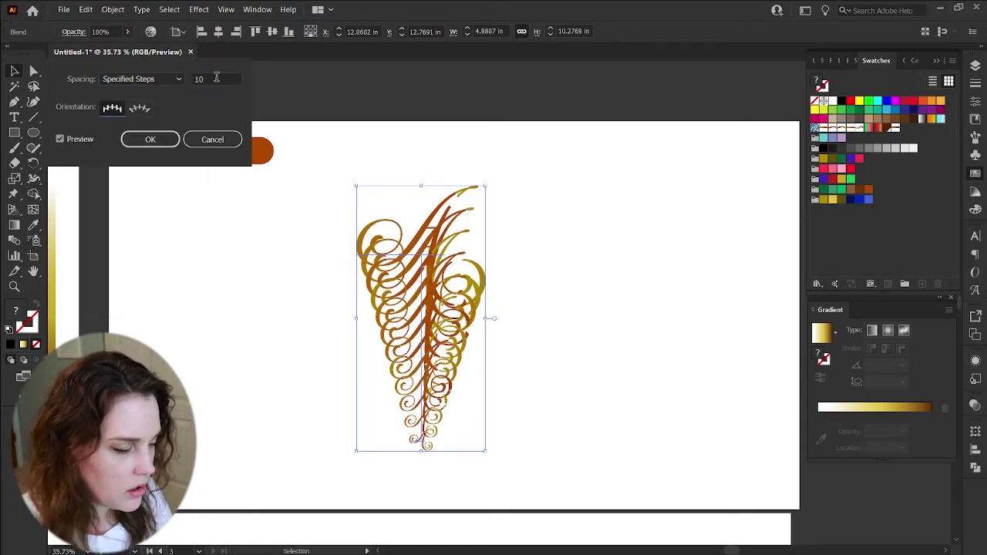
double_click(217, 78)
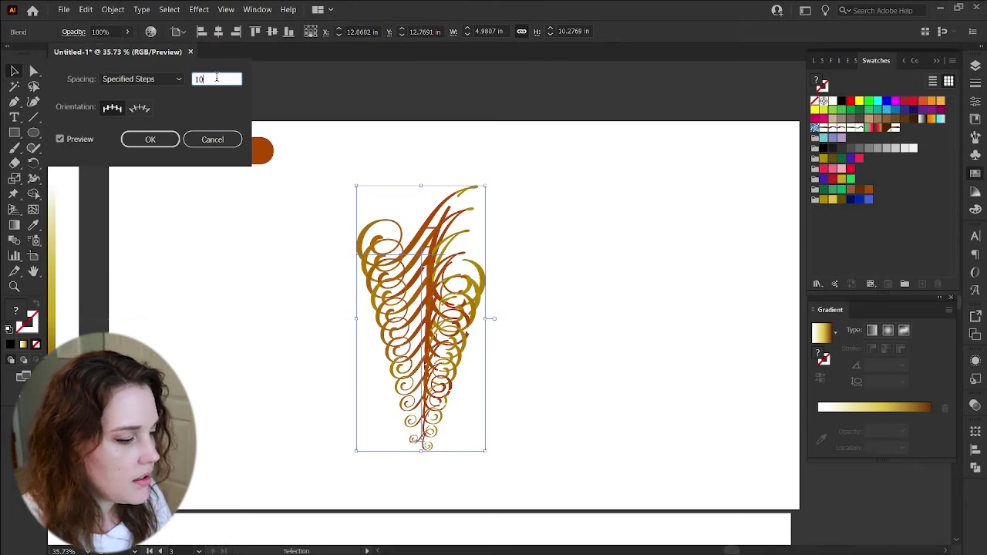
text(12)
key(Tab)
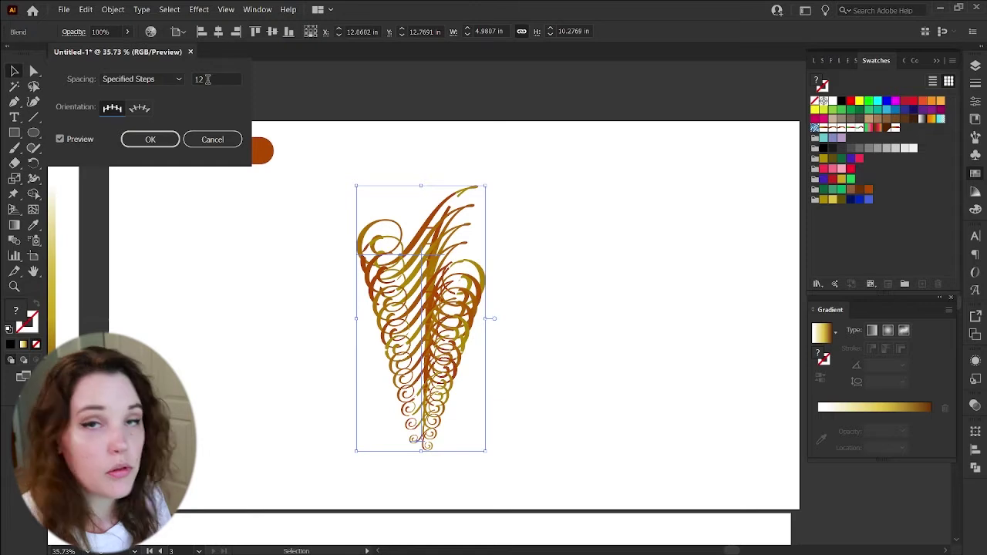
click(150, 140)
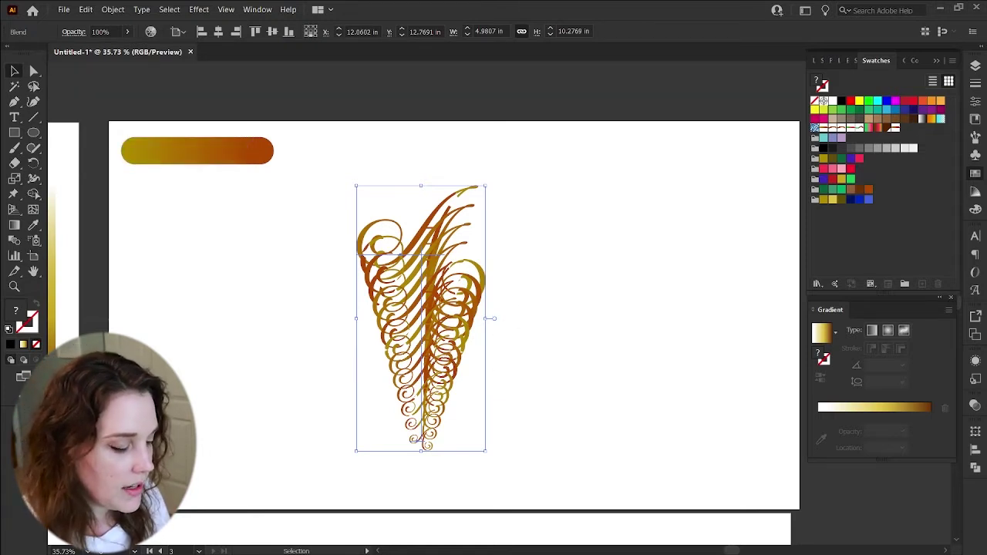
click(517, 361)
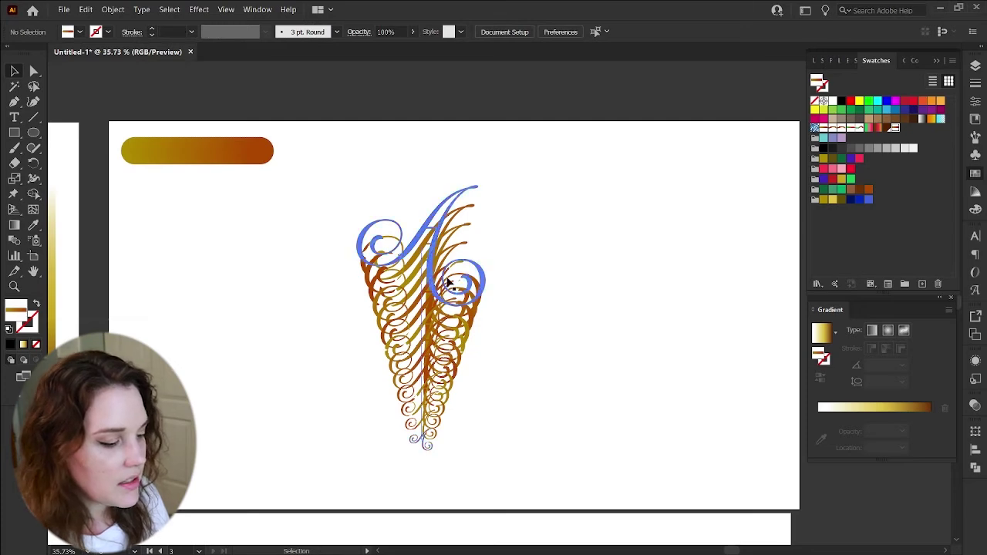
- Examine the components of the letter blend in the layer list
click(444, 237)
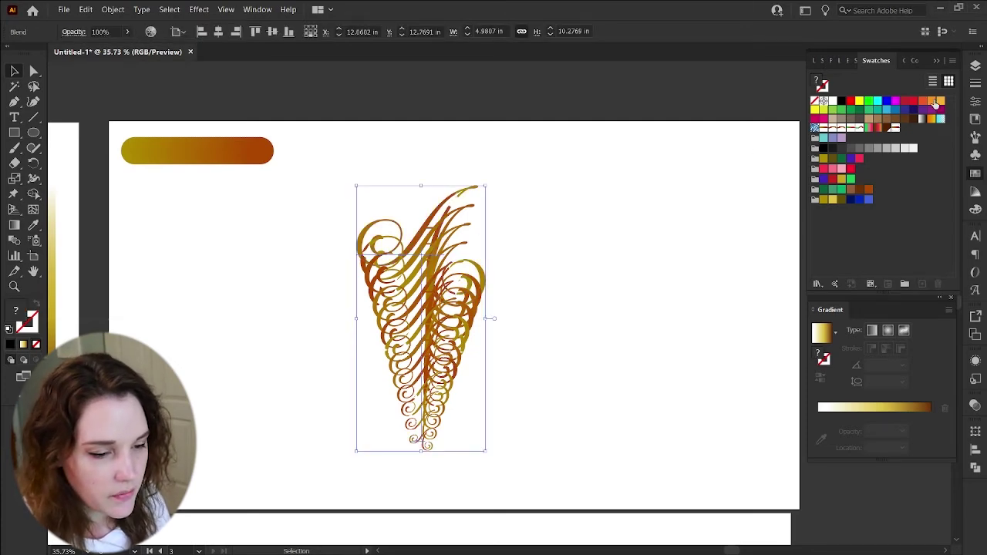
click(975, 66)
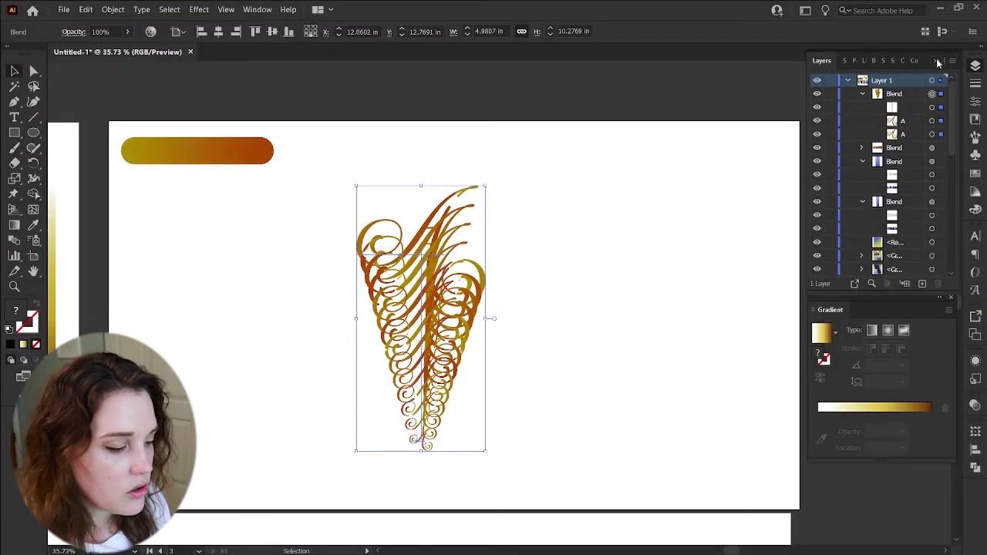
click(937, 61)
- Try M, S and C in place of the blend's large letter, and restore it to A
key(t)
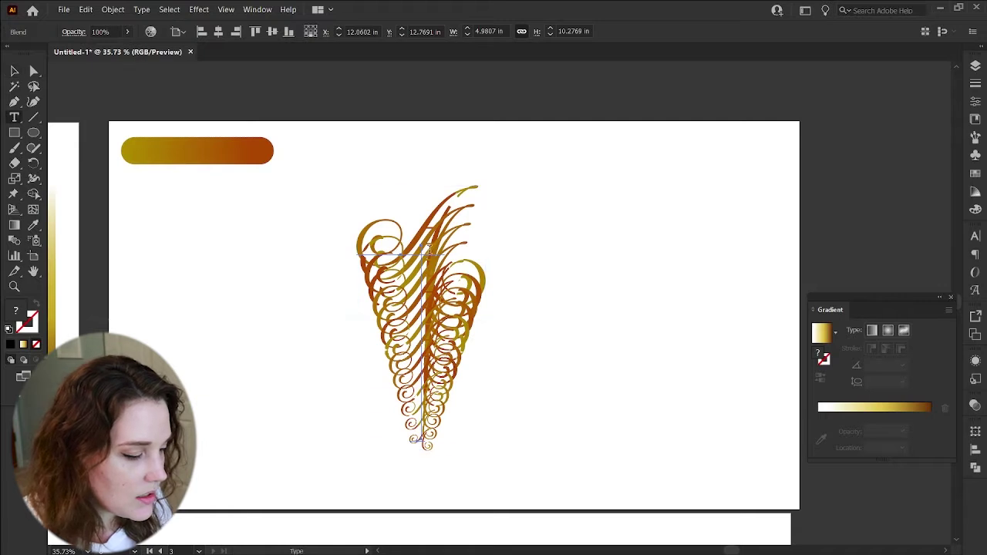
drag(357, 208, 445, 311)
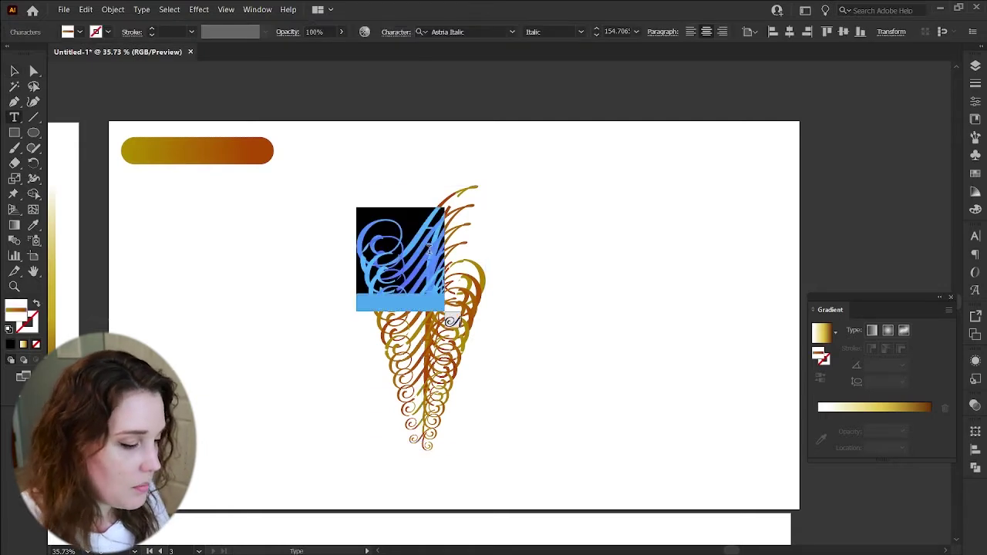
text(M)
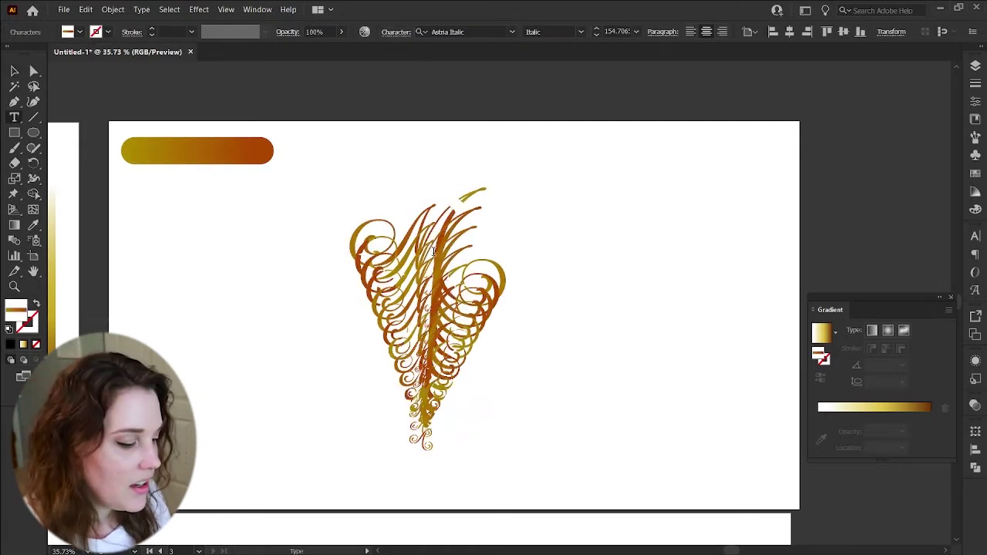
double_click(434, 251)
text(S)
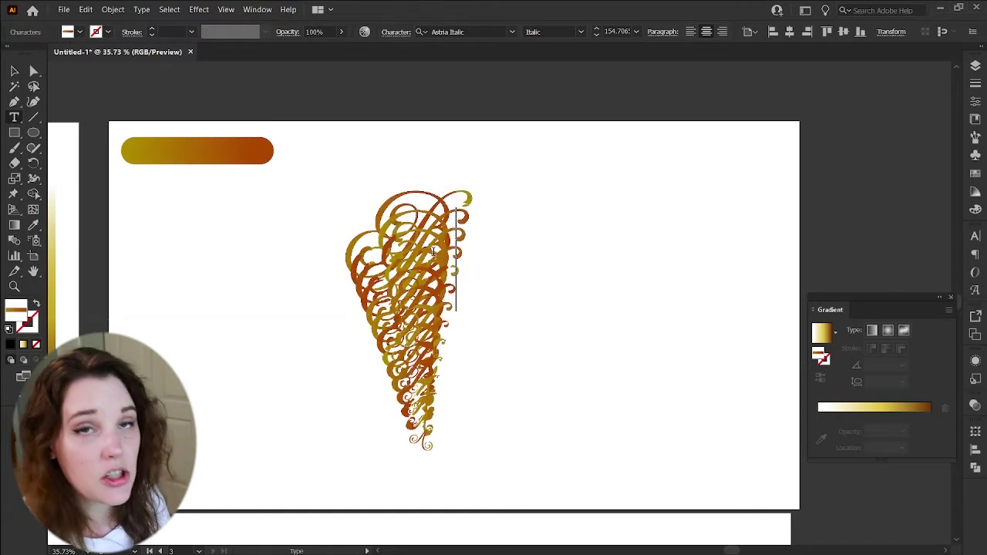
double_click(434, 251)
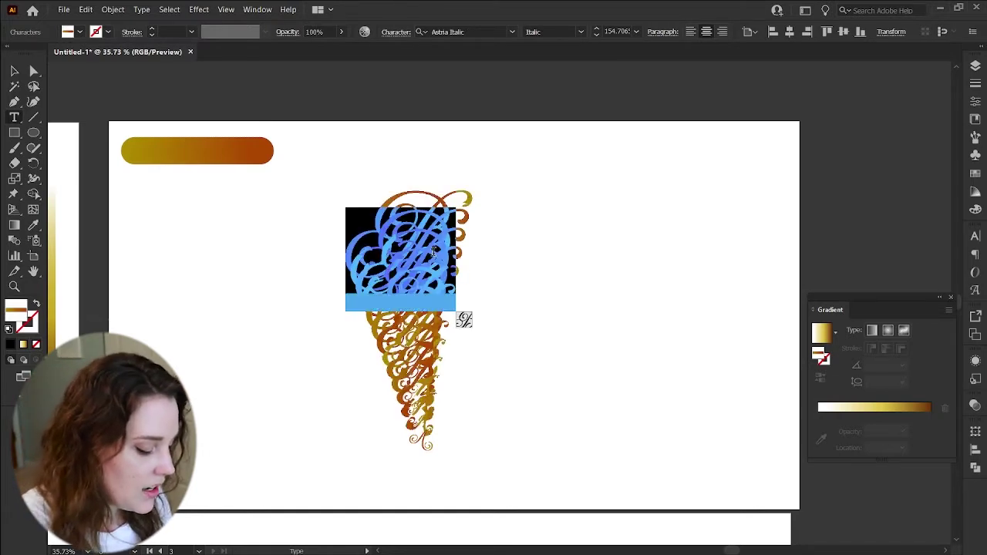
text(C)
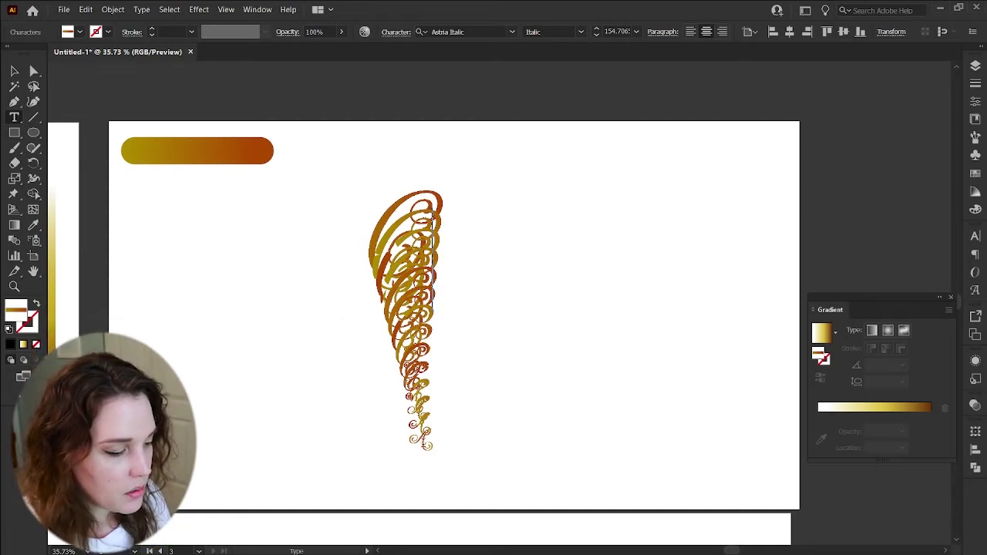
double_click(422, 241)
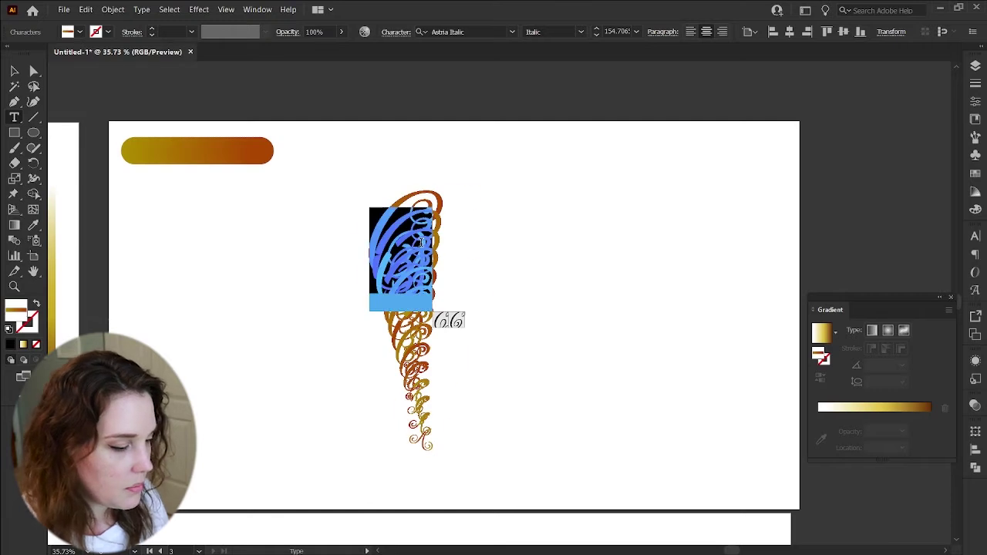
text(A)
click(570, 296)
click(570, 296)
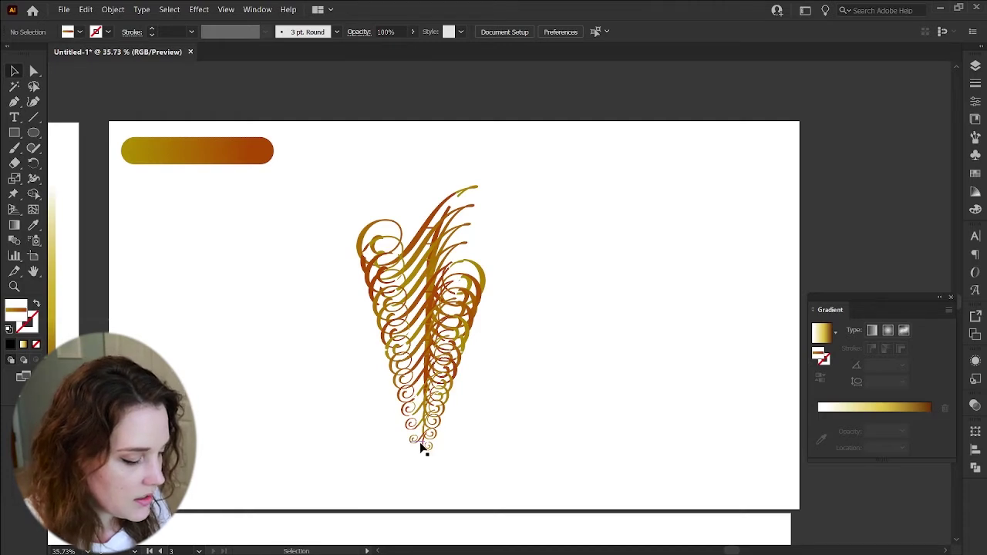
- Rotate only the small letter A at the lower end of the blend partway clockwise
key(a)
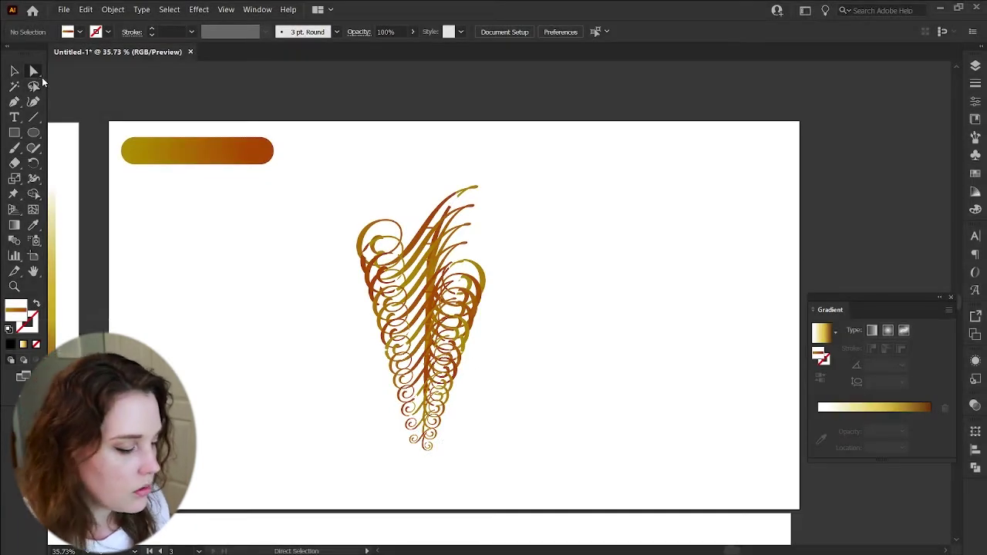
click(421, 443)
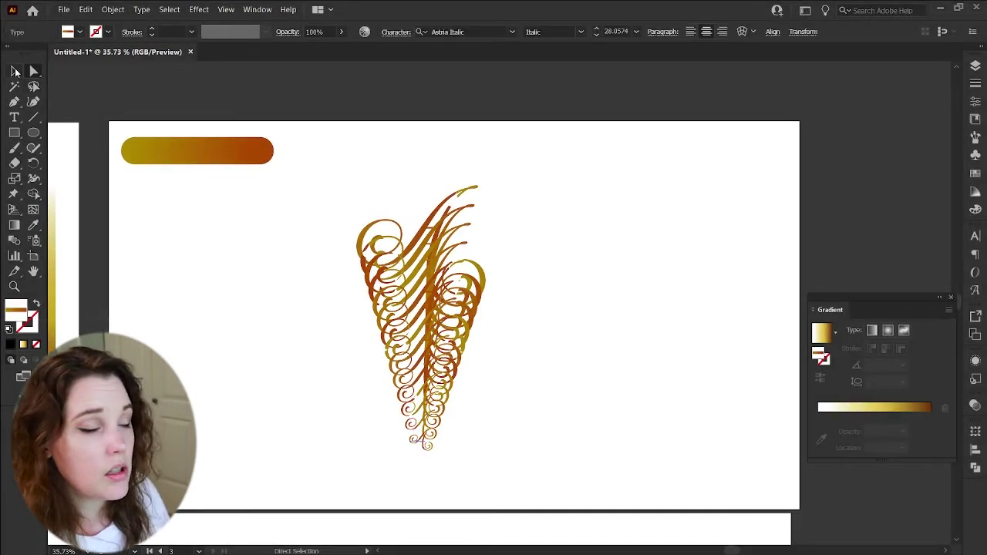
click(16, 71)
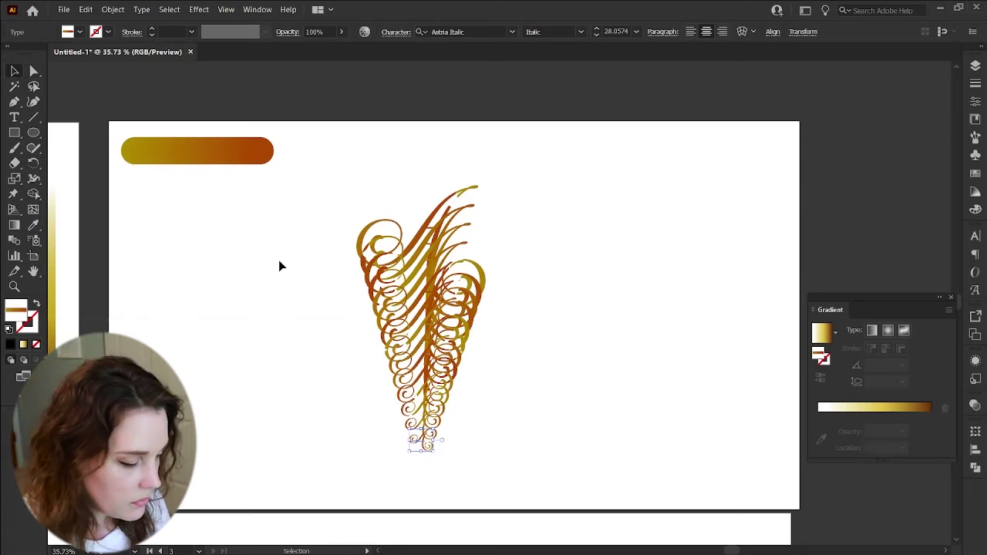
drag(437, 425, 422, 466)
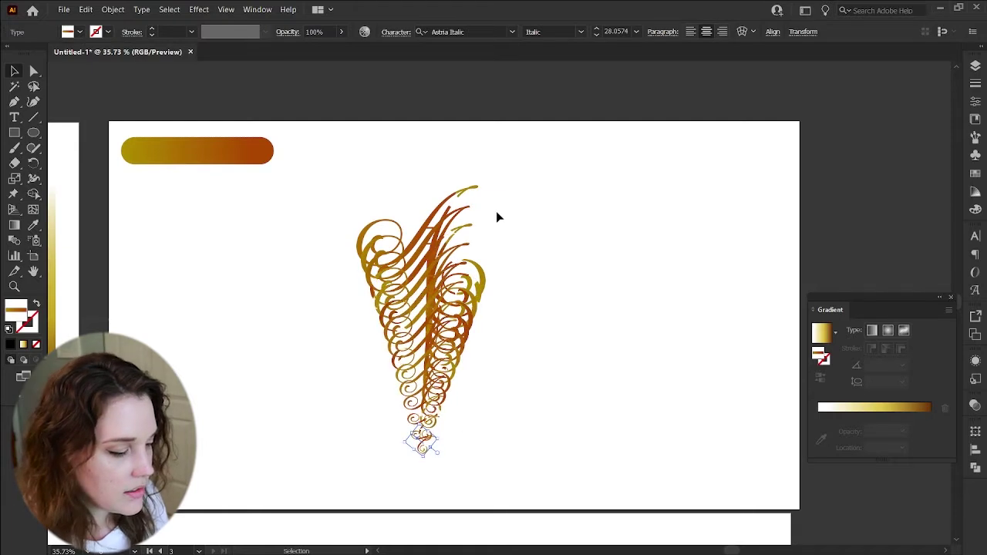
click(515, 260)
- Apply a Twist effect with an angle of -74° to the whole letter blend
click(438, 269)
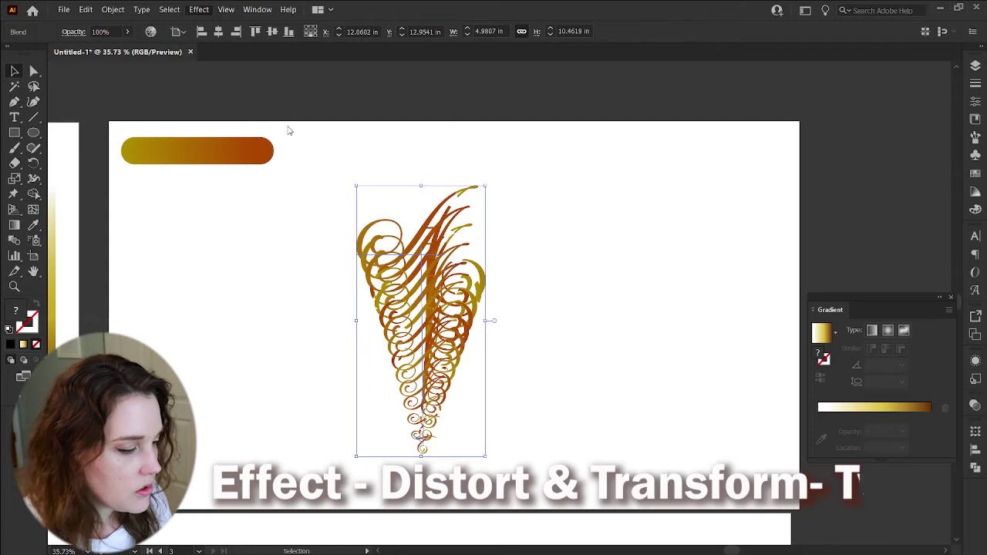
click(375, 187)
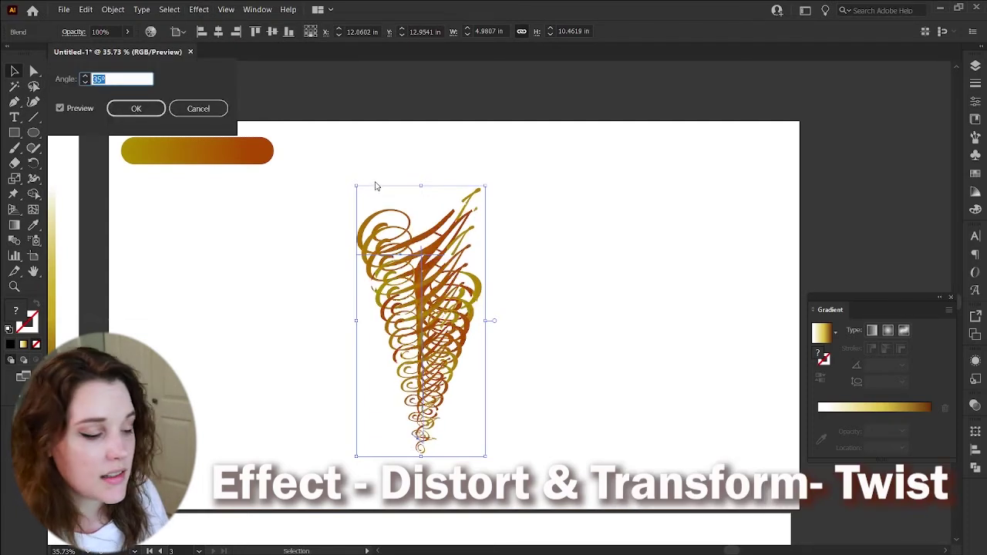
click(317, 554)
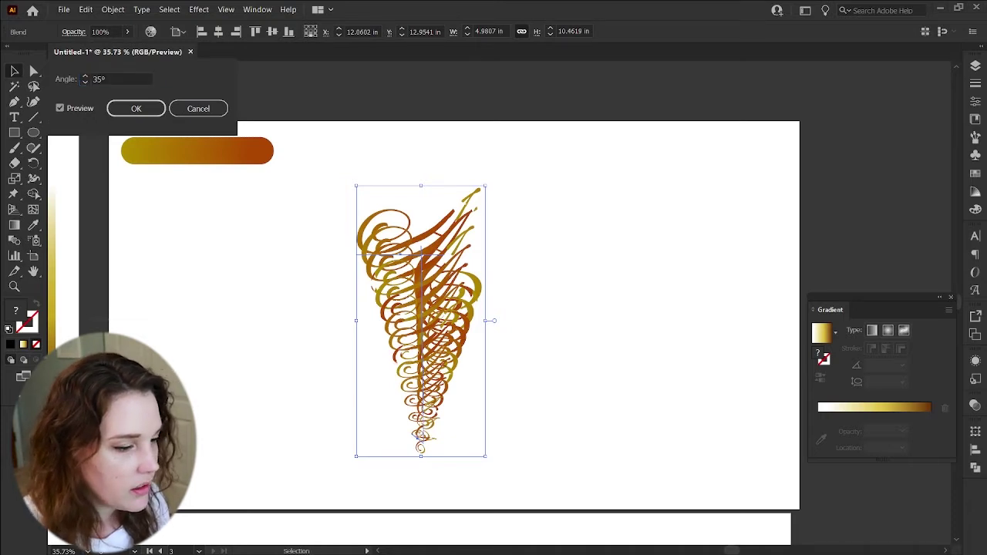
click(173, 55)
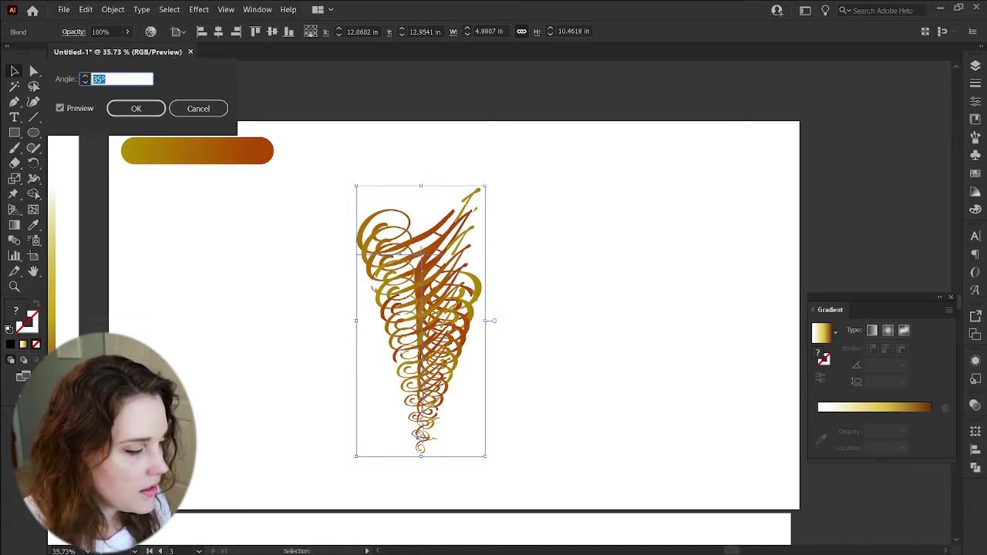
click(84, 76)
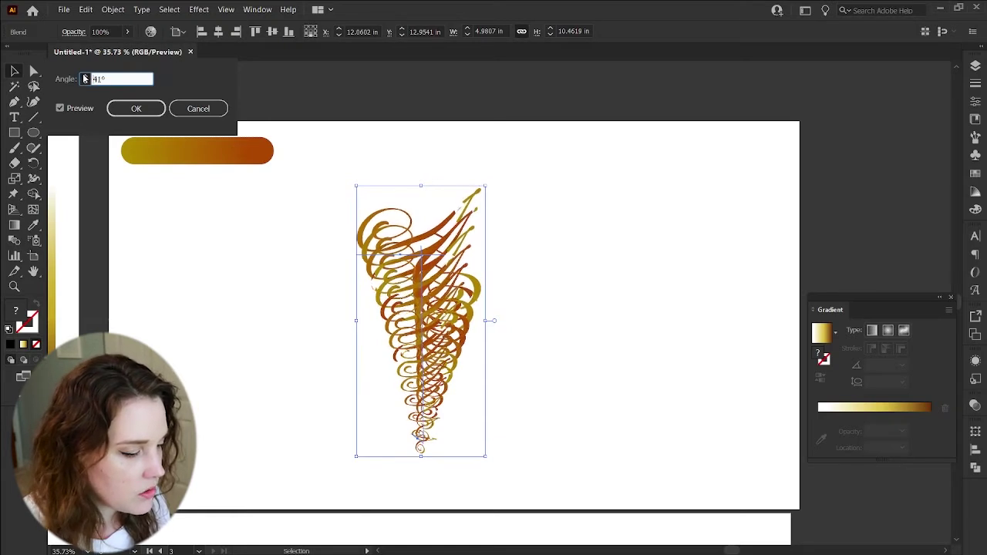
click(86, 82)
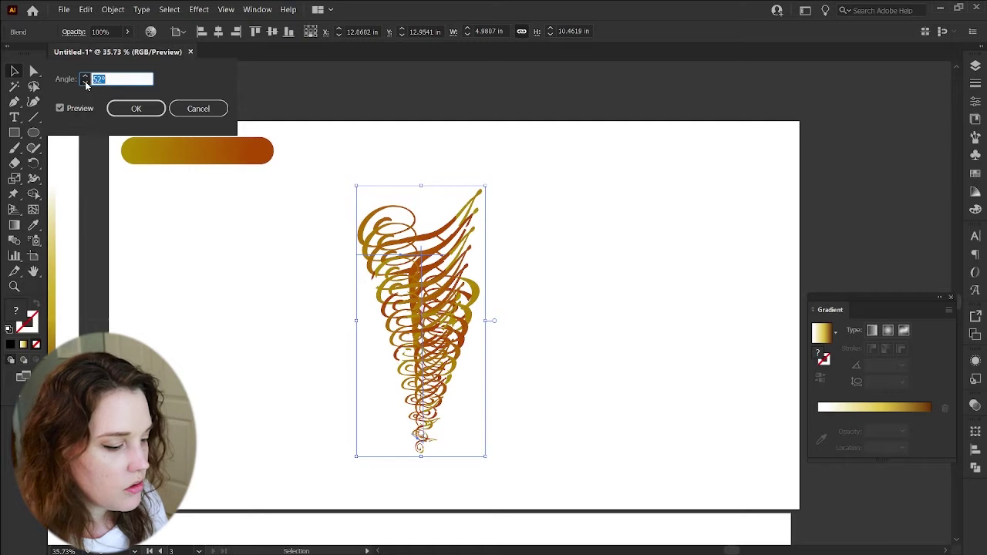
scroll(85, 81, up, 3)
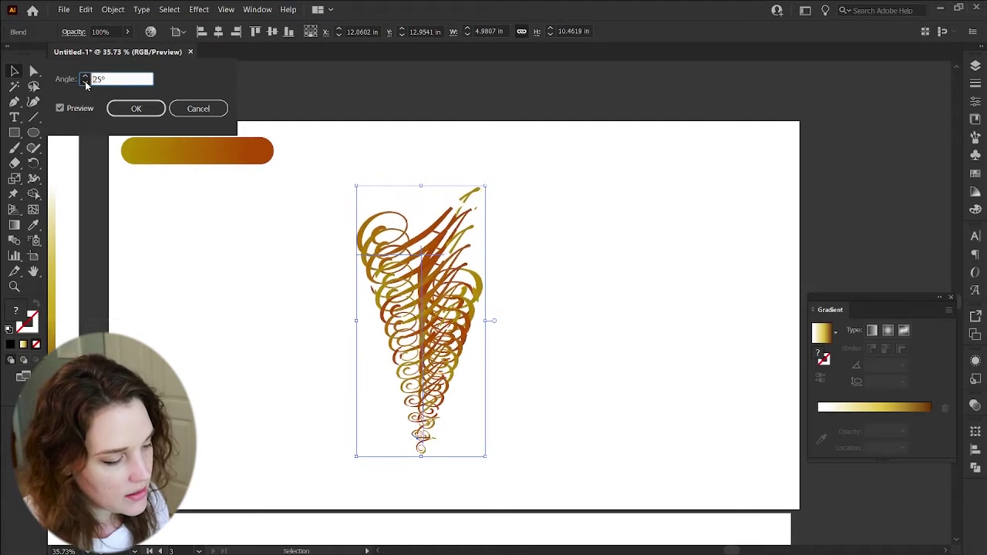
click(86, 83)
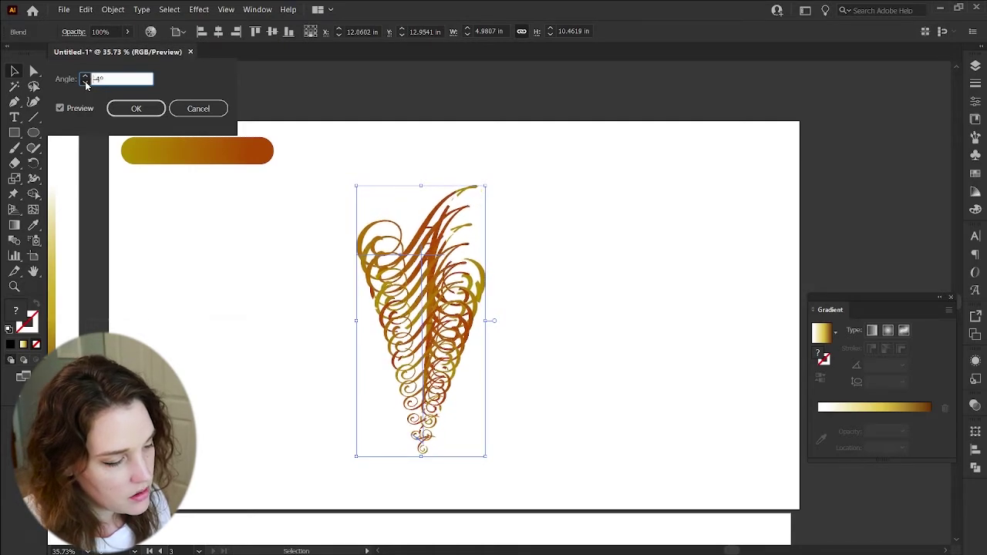
scroll(86, 81, down, 20)
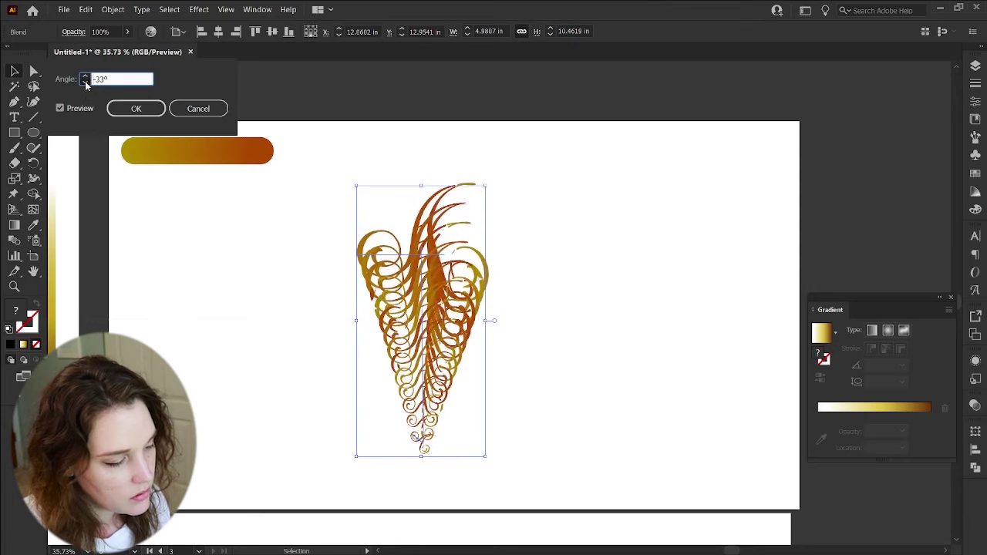
scroll(85, 80, down, 20)
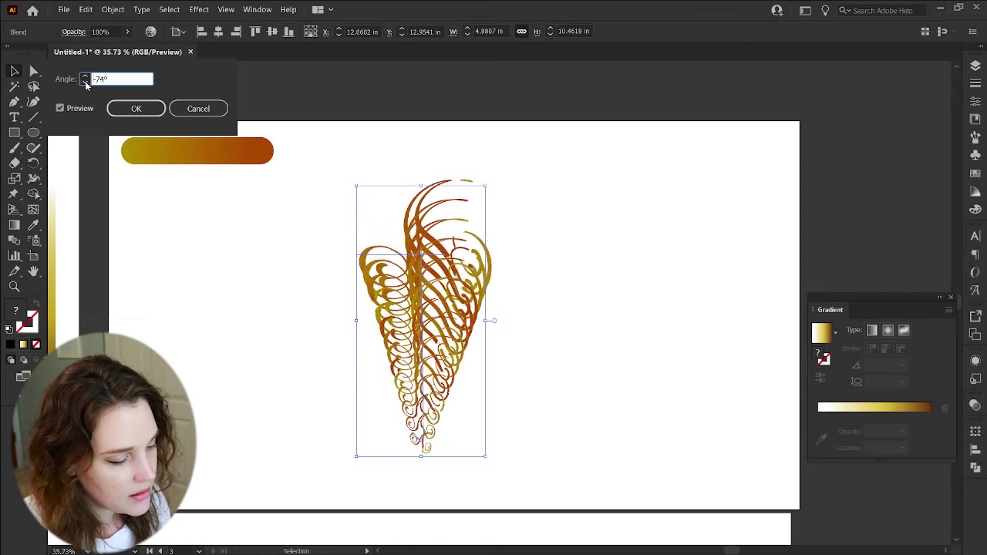
click(135, 109)
- Select only the large letter A in the twisted blend and give it a dark brown stroke
key(a)
click(438, 222)
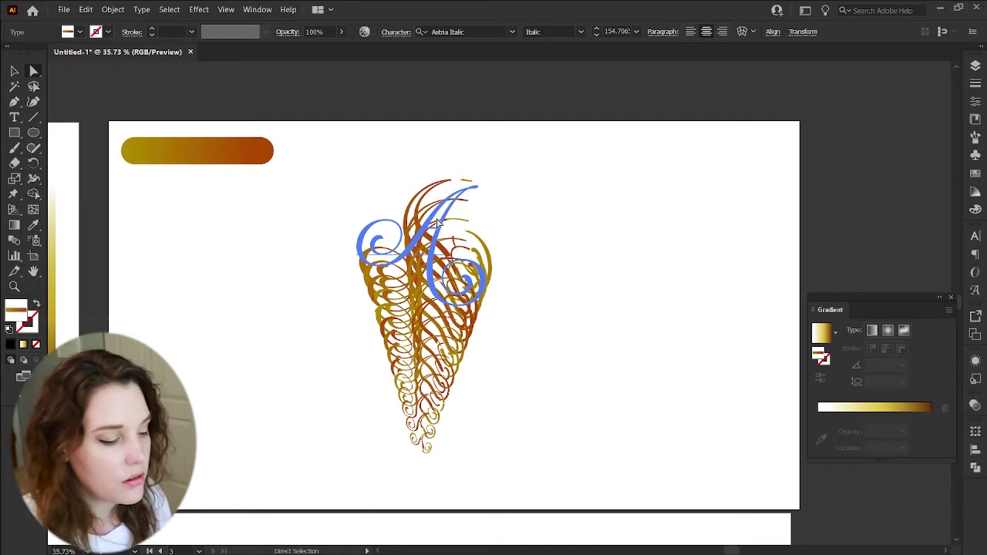
key(Delete)
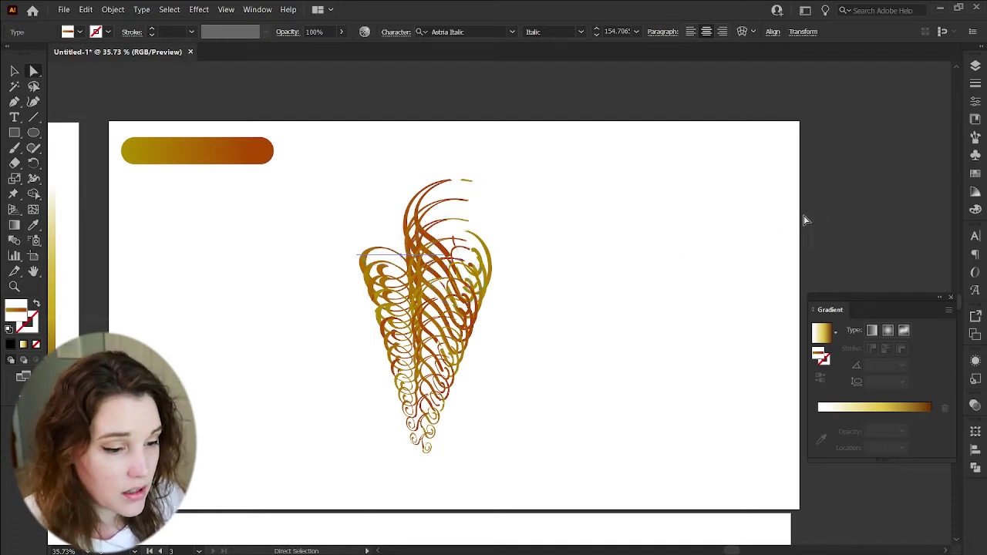
click(975, 103)
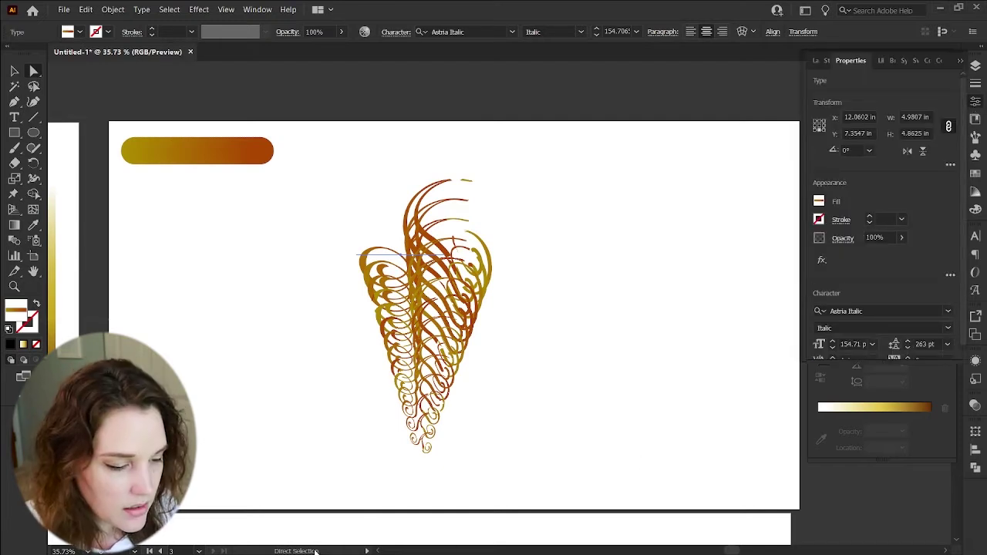
click(819, 221)
click(718, 353)
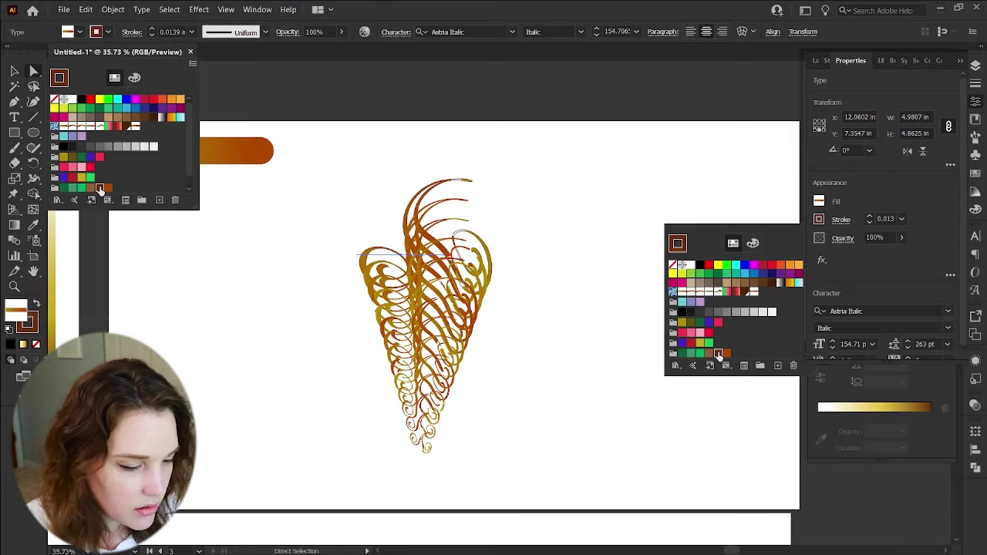
- Try a 0.02 in stroke weight on the large letter A, set it to 0.03 in, and deselect the letter
click(886, 216)
double_click(890, 222)
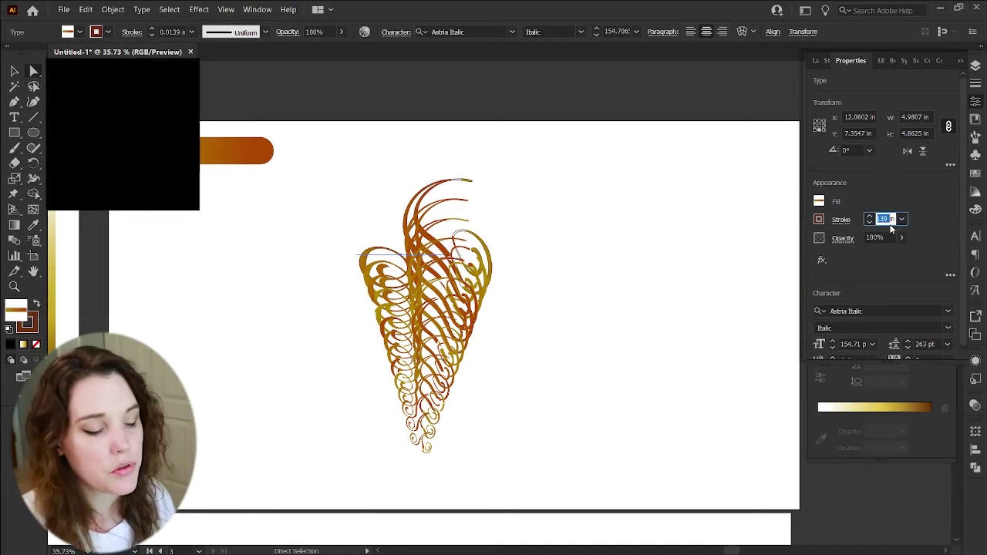
text(0.02)
key(Return)
double_click(888, 221)
text(0.03)
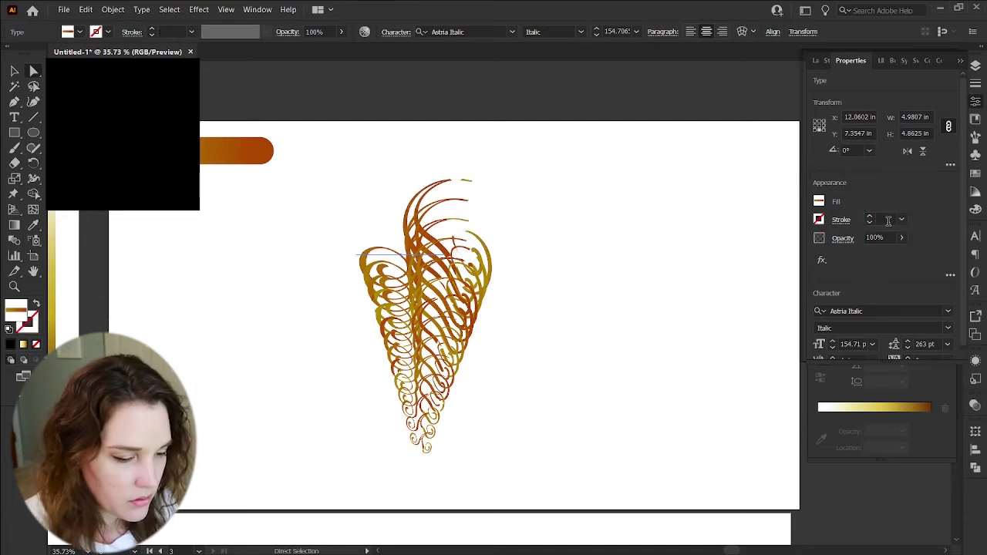
key(Return)
click(552, 262)
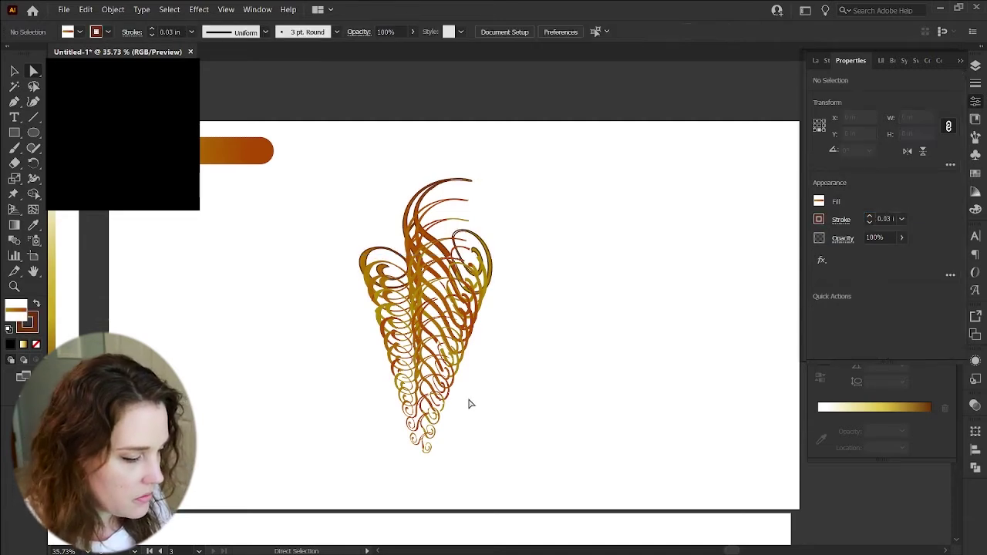
- Move the large letter A above the small letter A within the blend's layer stack
key(F7)
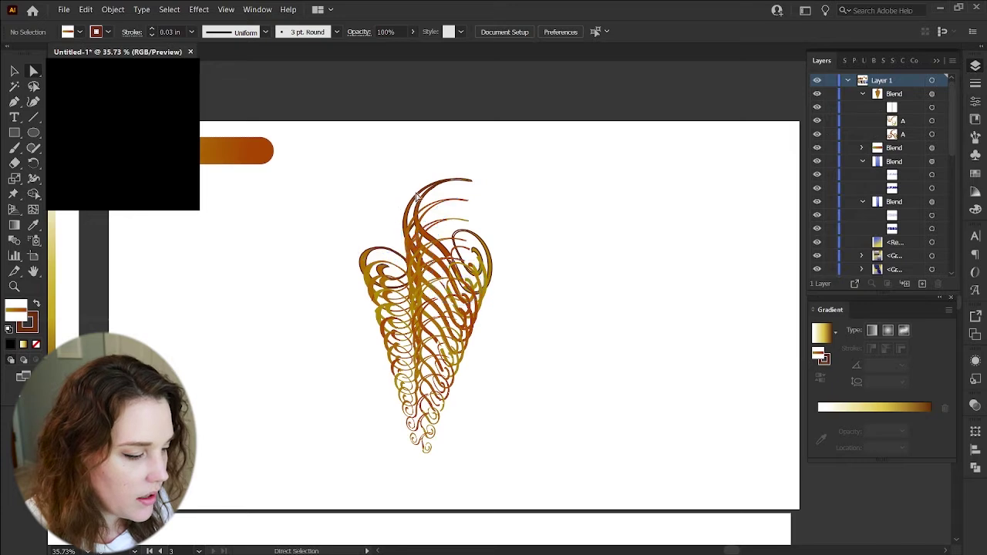
click(442, 221)
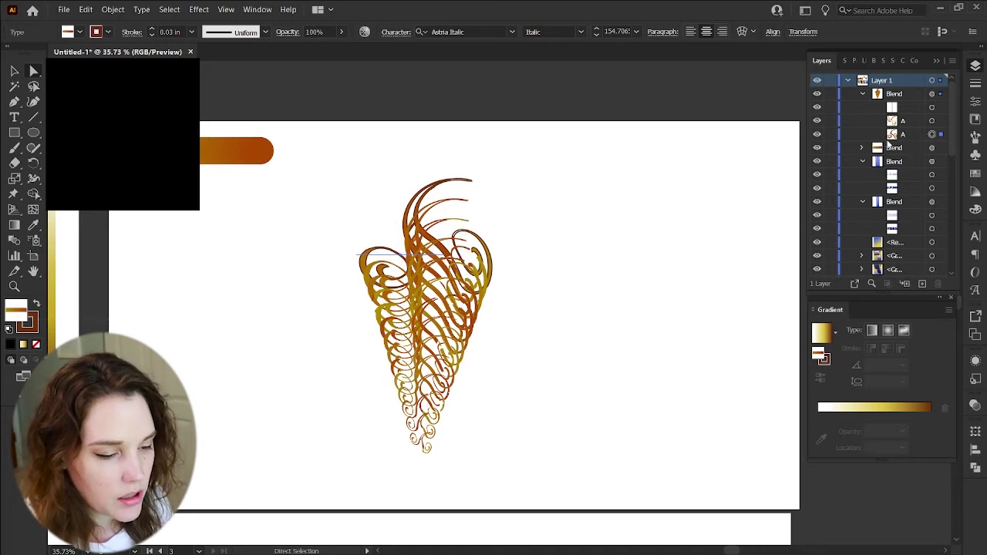
drag(902, 134, 909, 121)
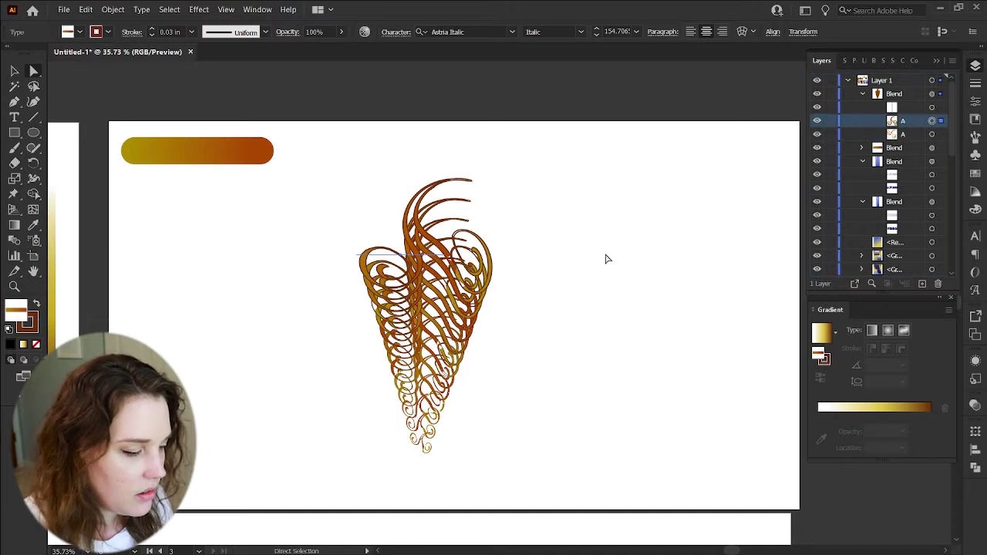
click(524, 264)
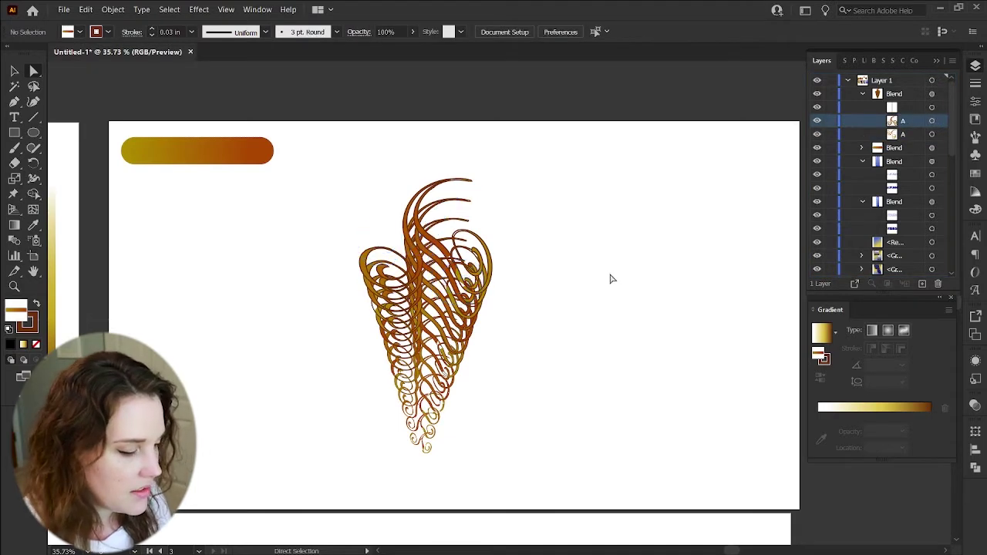
- Compare the outlined letter blend with the finished poster designs on the neighbouring artboard
key(z)
alt+click(512, 342)
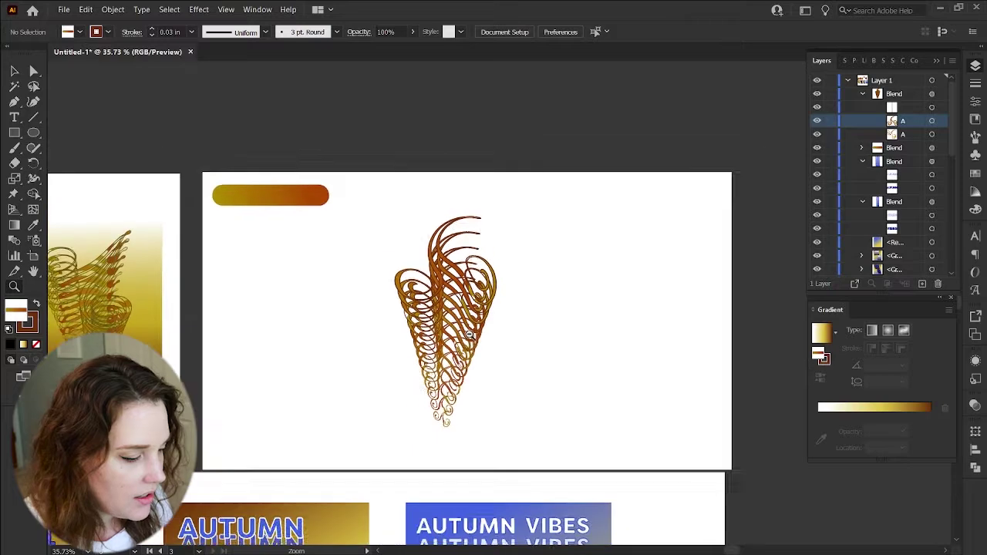
scroll(470, 336, left, 3)
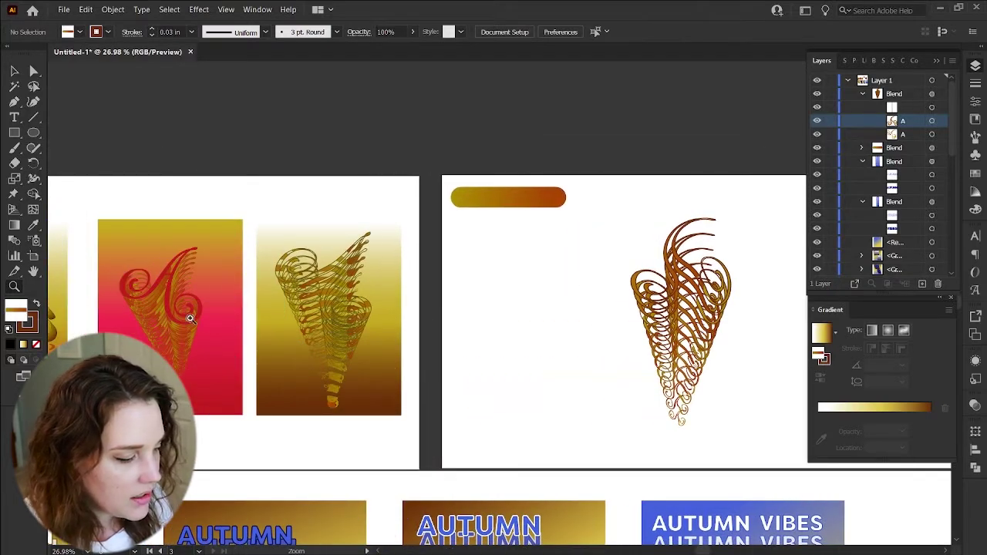
scroll(73, 312, left, 1)
scroll(472, 263, right, 3)
drag(472, 264, 535, 281)
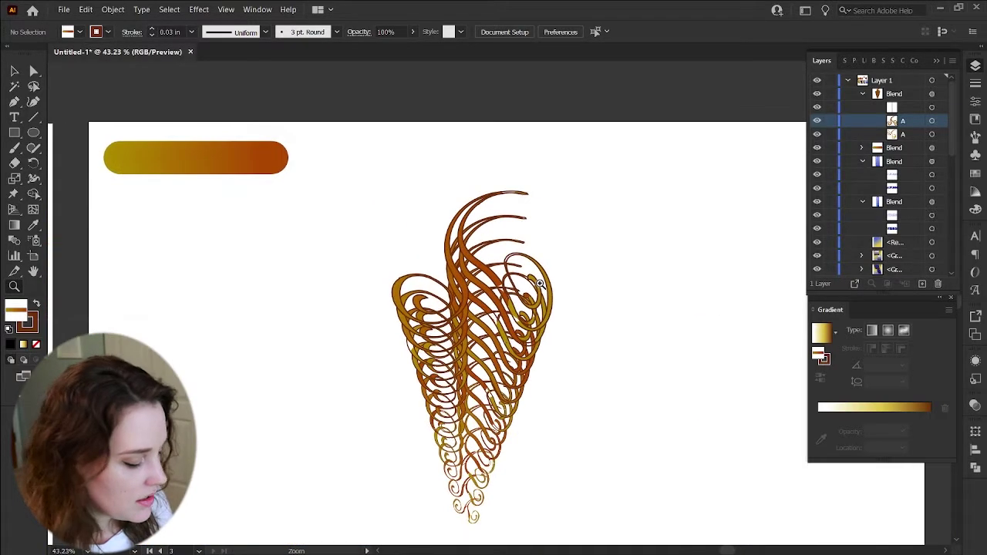
scroll(536, 281, down, 4)
scroll(535, 281, up, 1)
- Copy the blend's large letter A, paste it in front, and move the duplicate out of the blend to the top of Layer 1
key(a)
click(488, 241)
key(v)
key(ctrl+c)
key(ctrl+f)
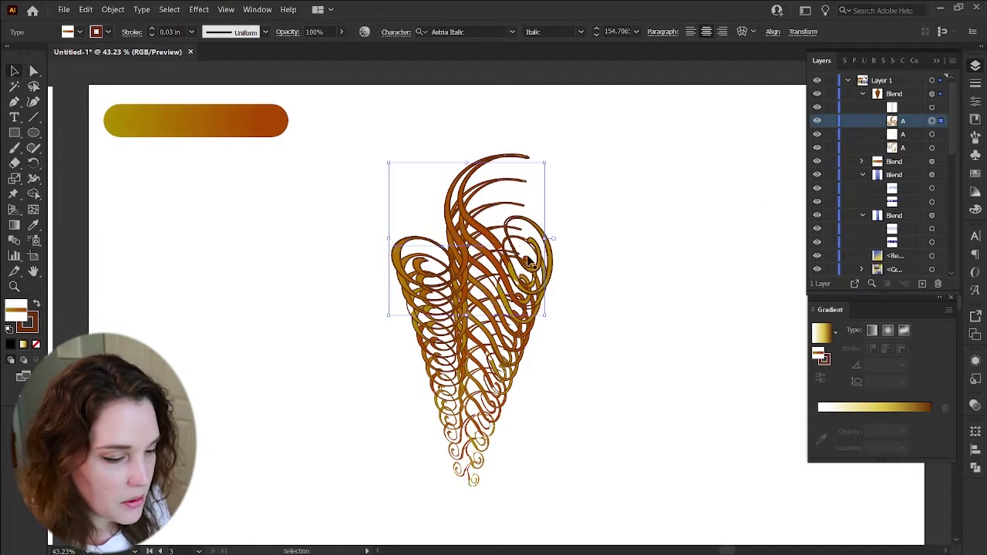
drag(891, 114, 896, 88)
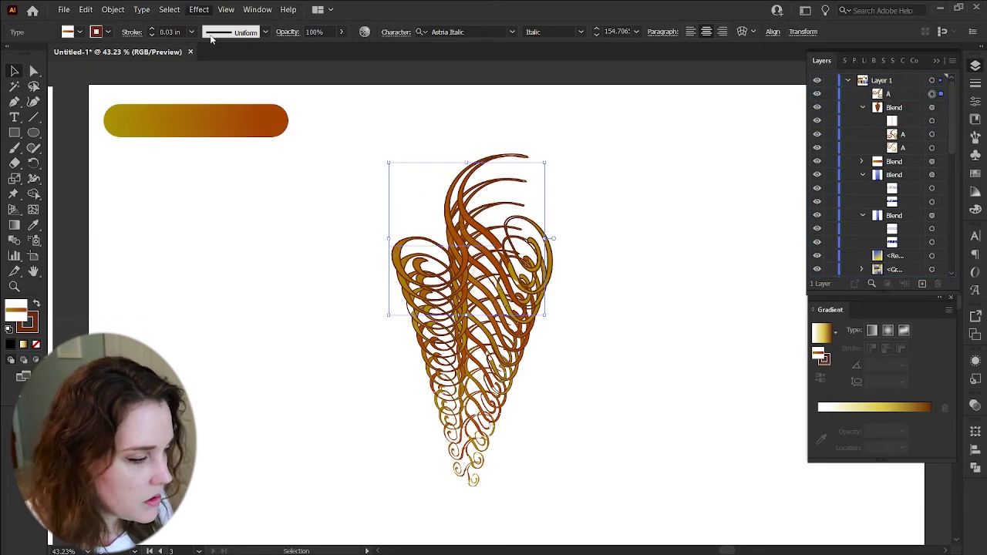
- Try red and orange fills on the separate large letter A, and settle on the dark brown swatch
click(882, 60)
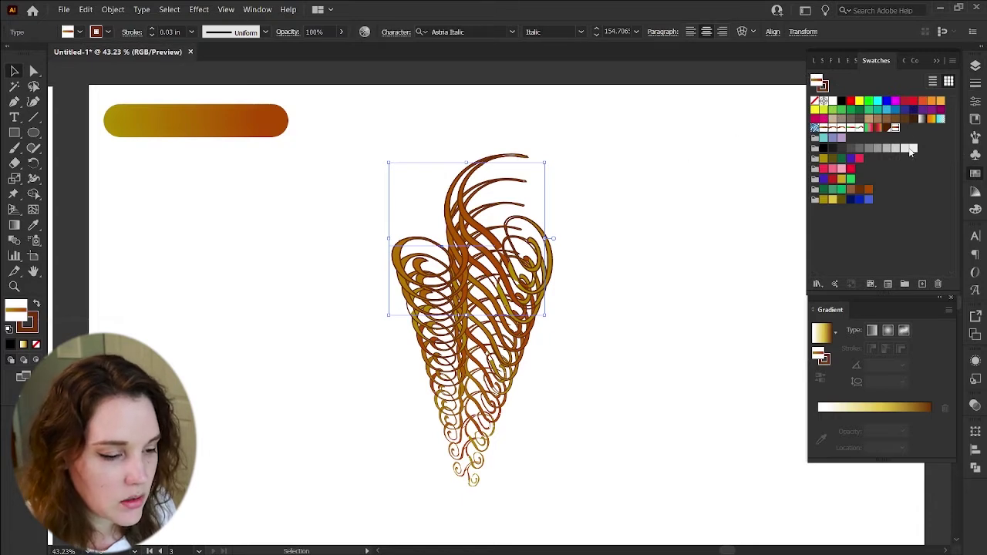
click(851, 168)
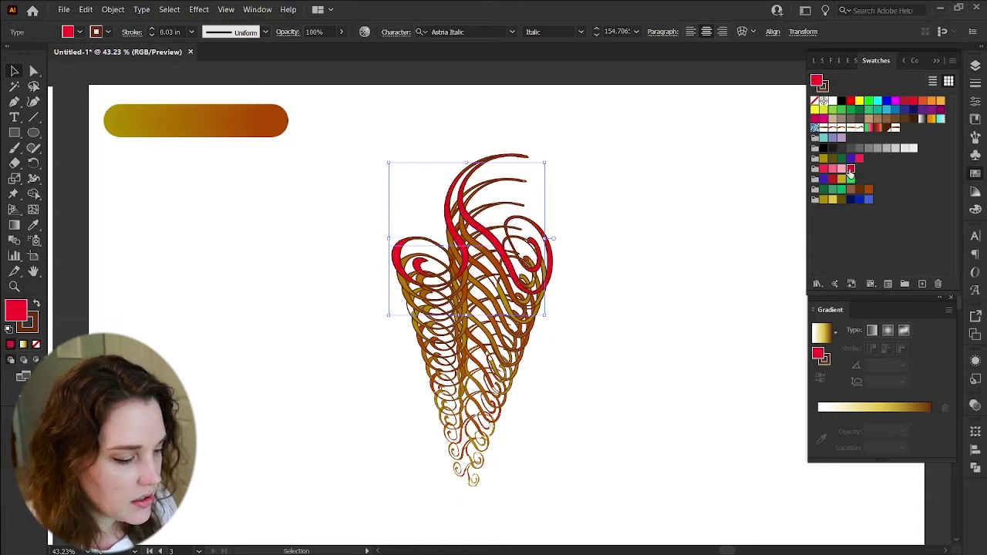
click(659, 233)
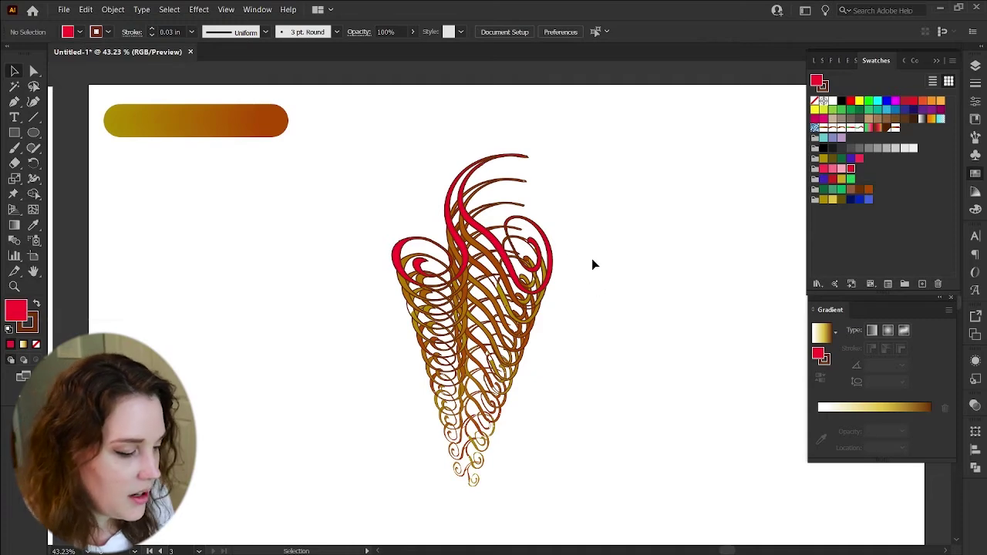
click(507, 253)
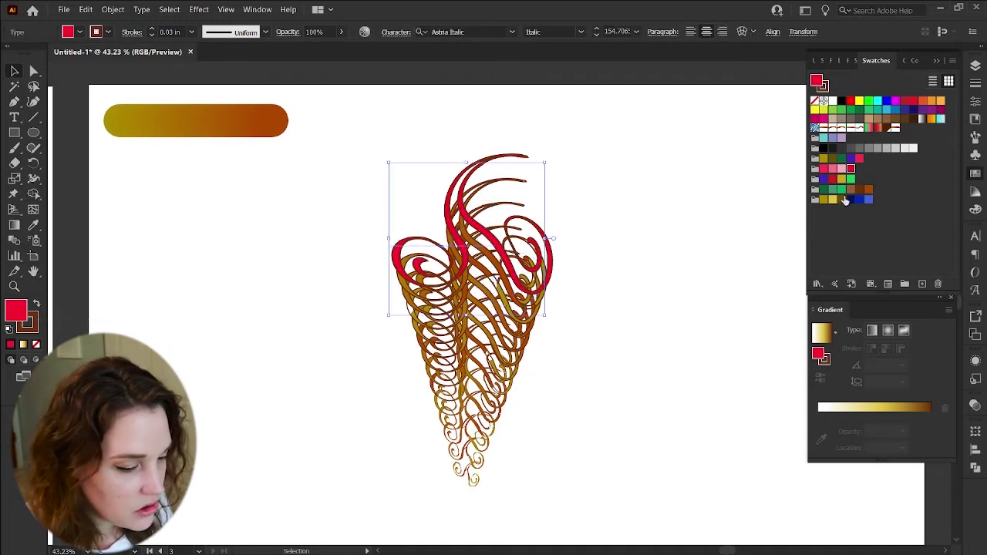
click(868, 189)
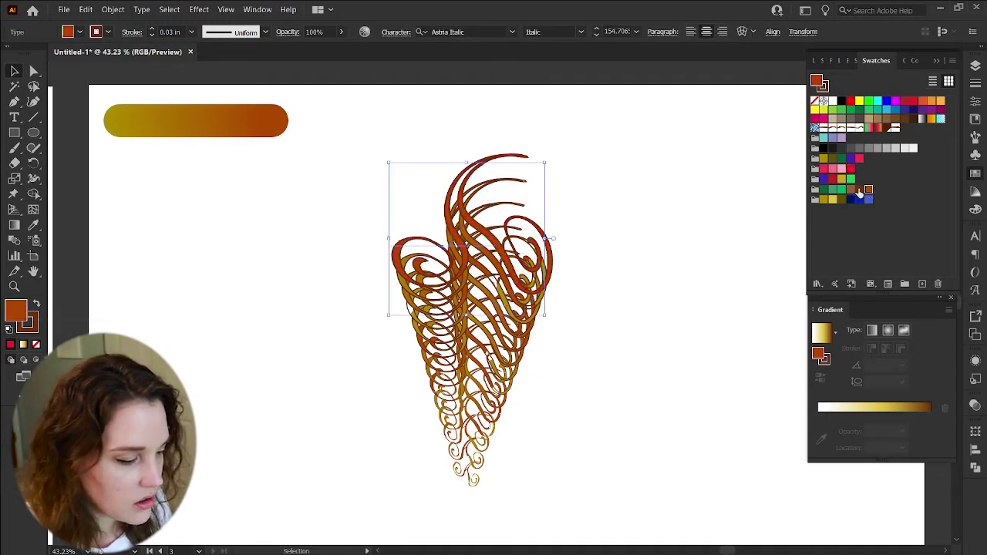
click(860, 189)
click(670, 270)
- Select the background of the white, gold and brown poster to pick up its gradient as the current fill, and deselect it
key(z)
drag(573, 318, 532, 309)
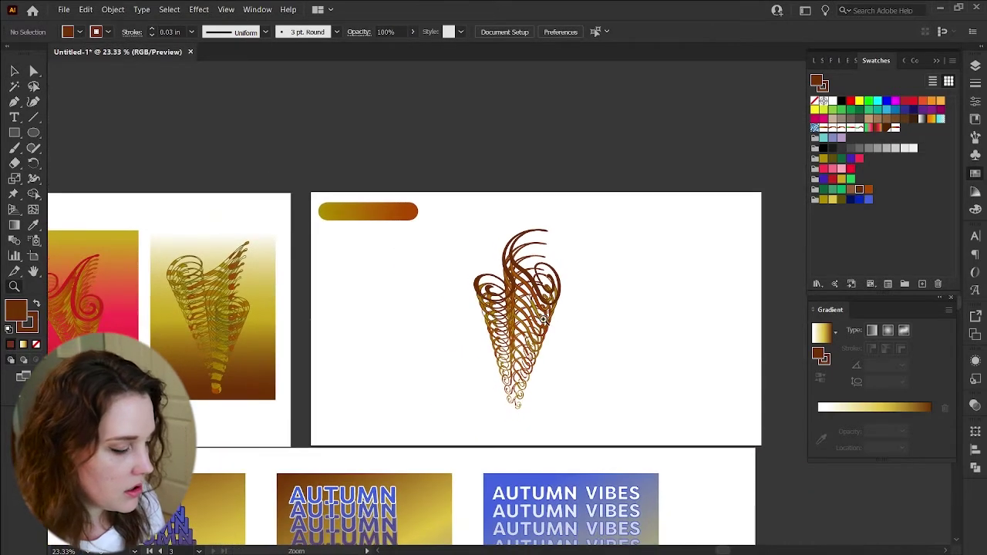
key(v)
scroll(587, 332, down, 2)
scroll(585, 333, left, 5)
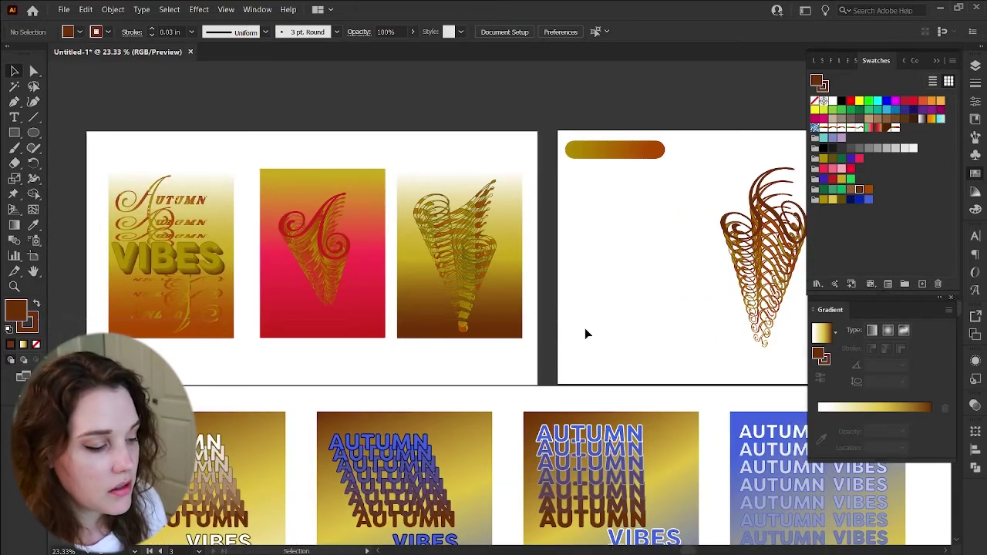
scroll(585, 334, right, 5)
click(231, 308)
click(722, 32)
click(730, 35)
click(406, 243)
- Draw a tall portrait rectangle with the vertical white, gold and brown gradient over the area of the letter blend
scroll(406, 243, left, 4)
scroll(406, 243, right, 5)
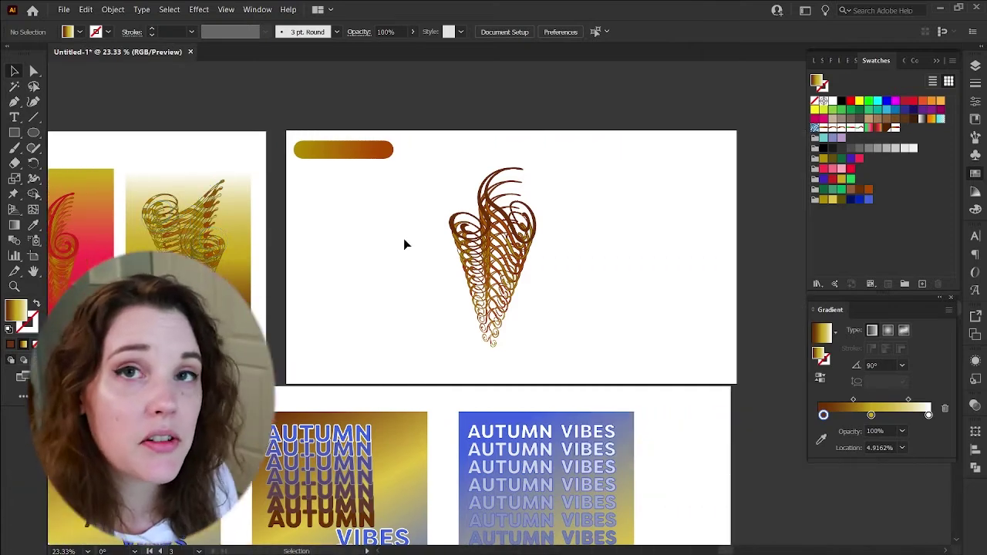
key(m)
drag(449, 156, 591, 367)
key(v)
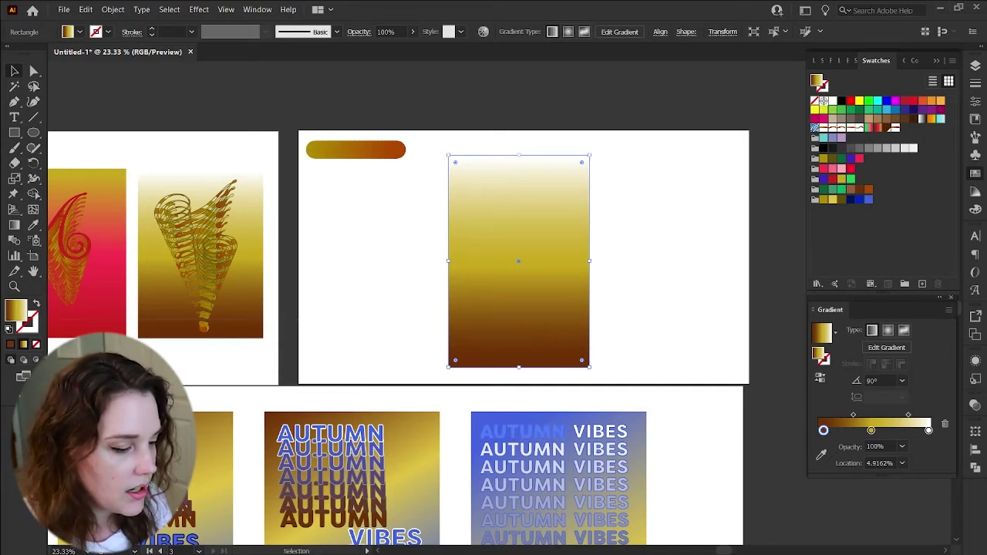
- Resize the gradient rectangle to 8 in wide and 10.5 in high
click(723, 32)
click(684, 50)
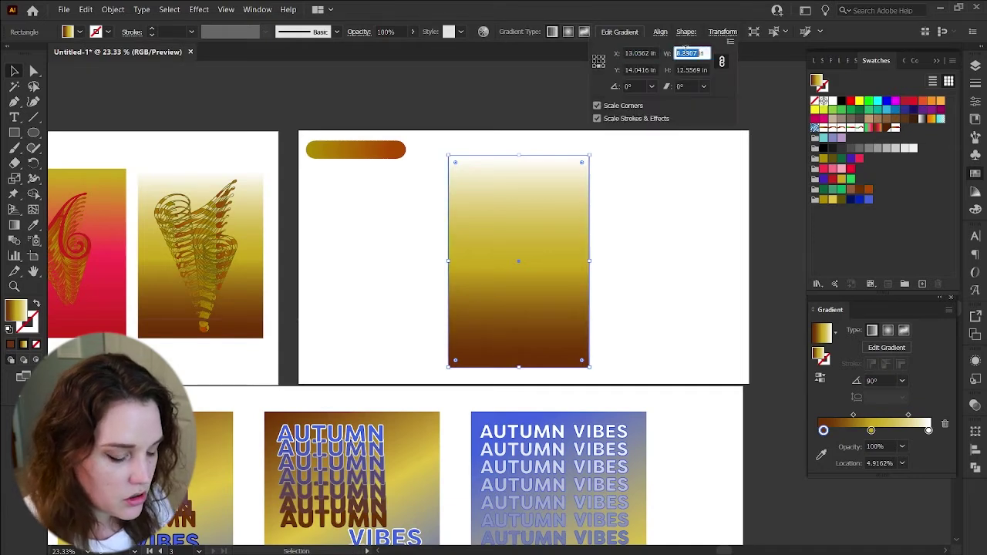
text(8)
key(Tab)
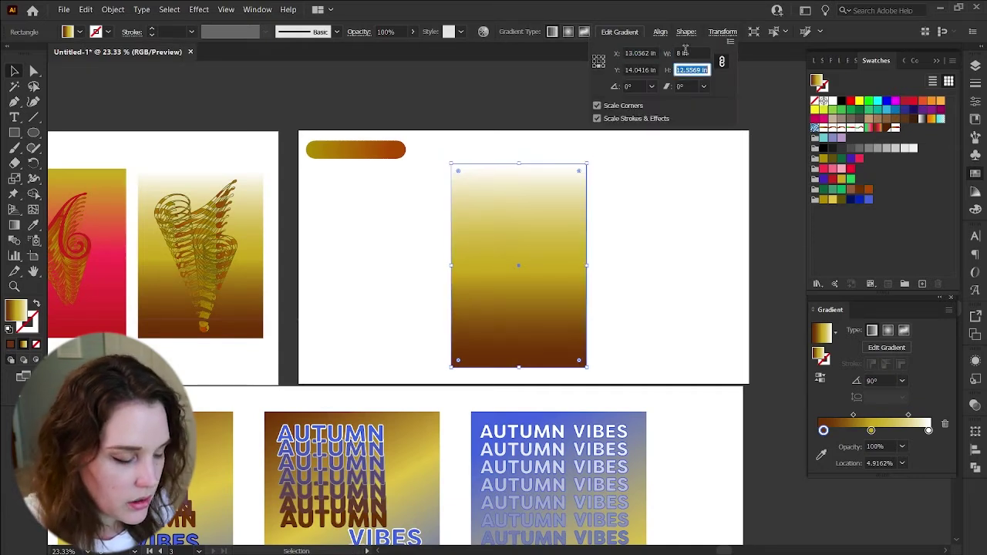
text(10.5)
key(Return)
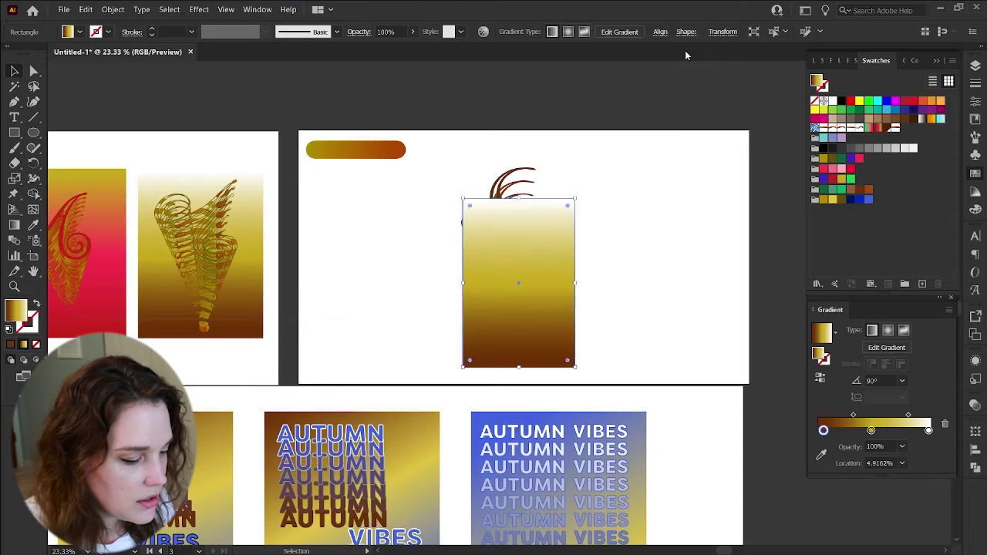
- Place the gradient rectangle behind the letter blend at the back of the stack, and fit the lettering inside it
drag(495, 302, 481, 285)
key(ctrl+shift+bracketleft)
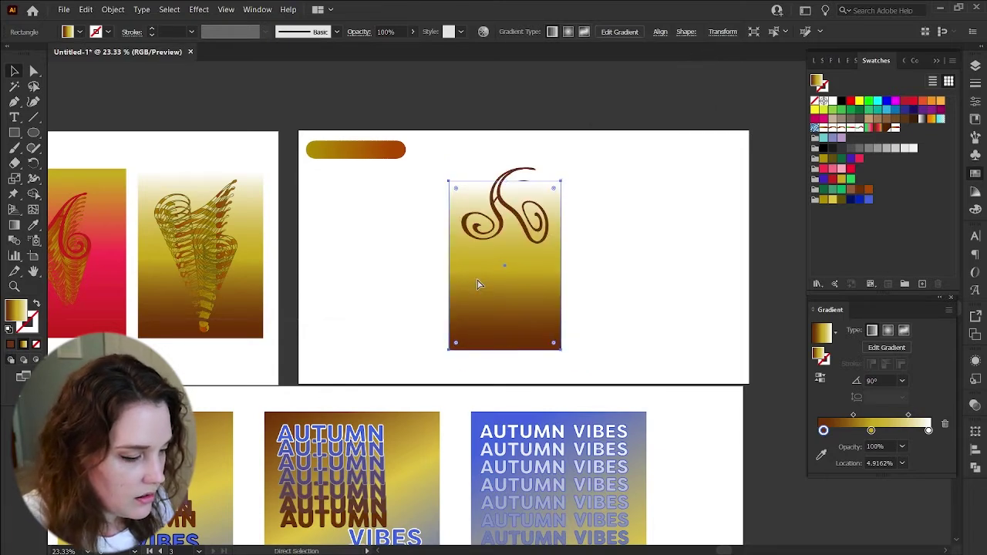
click(710, 278)
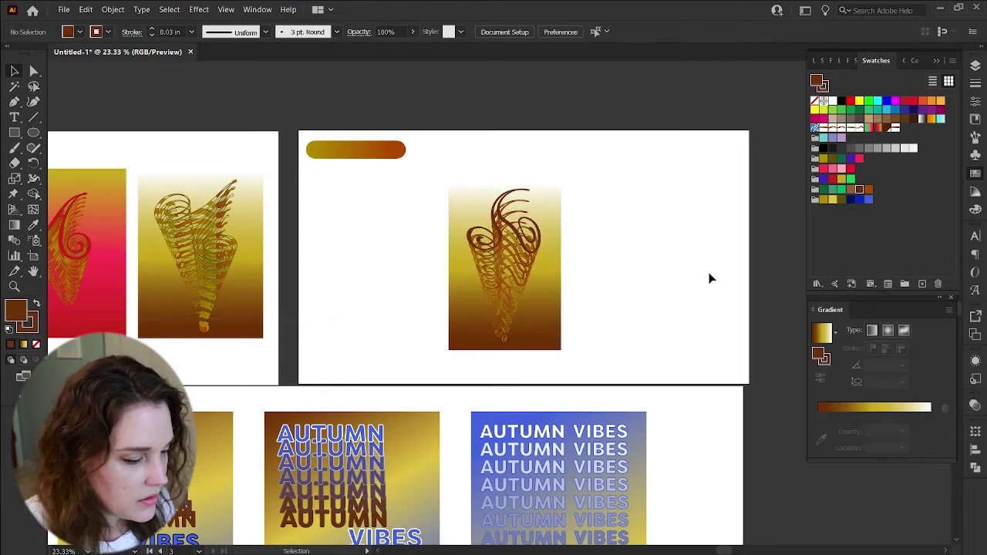
- Change the poster rectangle's middle gradient stop to the lighter yellow swatch and set the brown stop's location to 0%
scroll(591, 285, left, 2)
key(z)
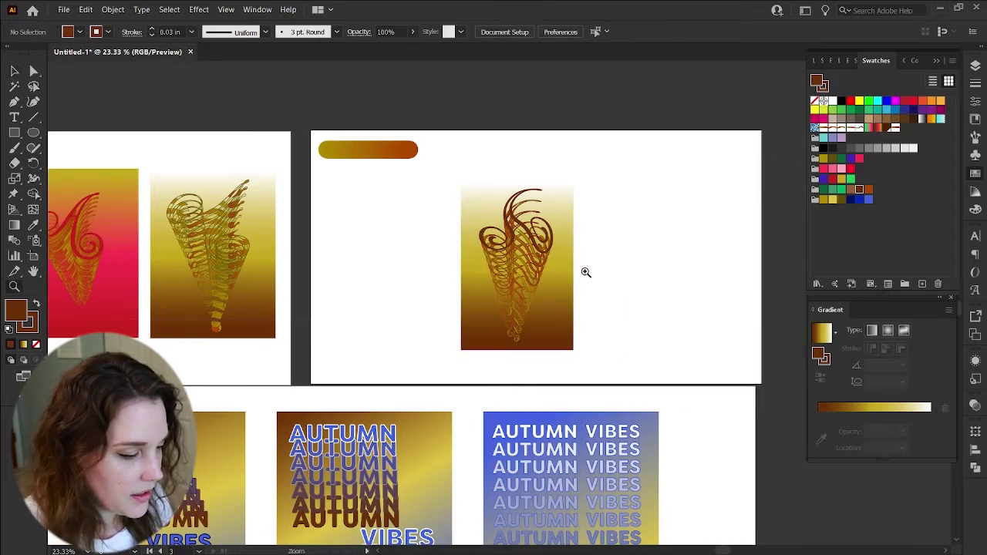
drag(584, 273, 626, 282)
key(v)
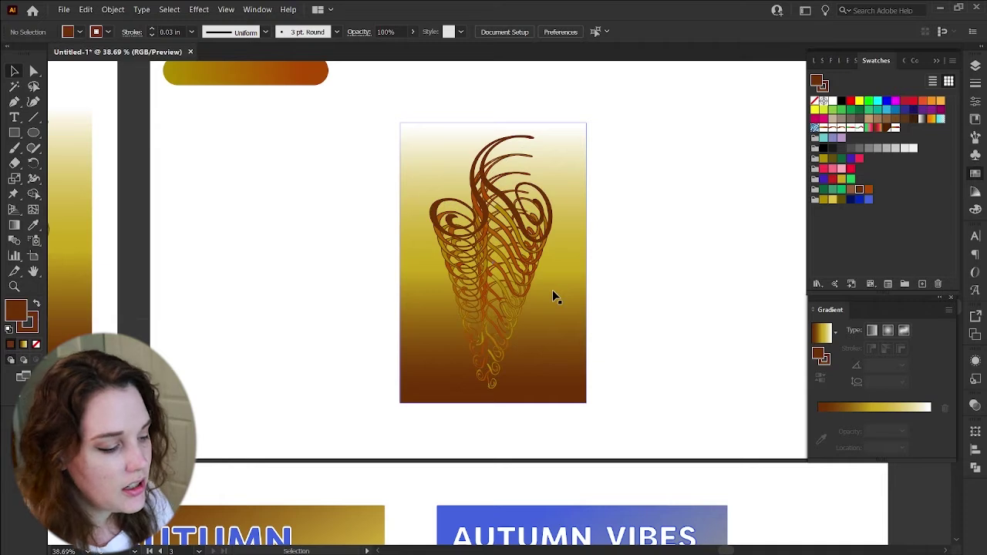
click(555, 303)
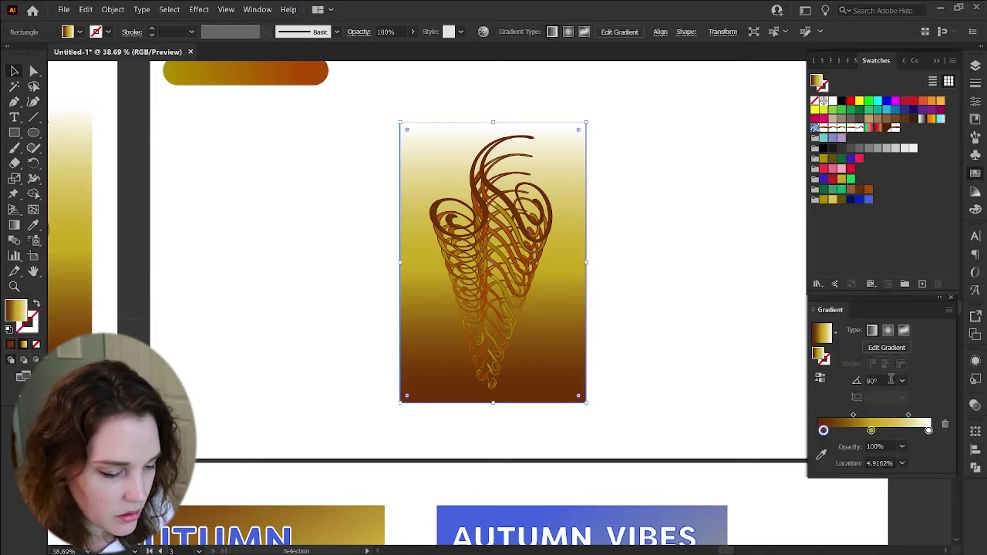
click(872, 430)
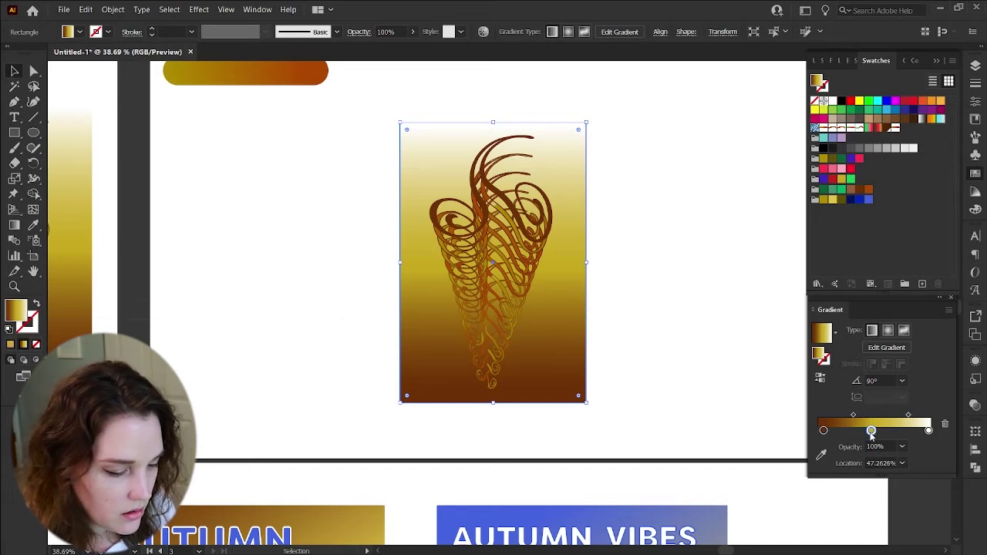
double_click(872, 431)
click(801, 378)
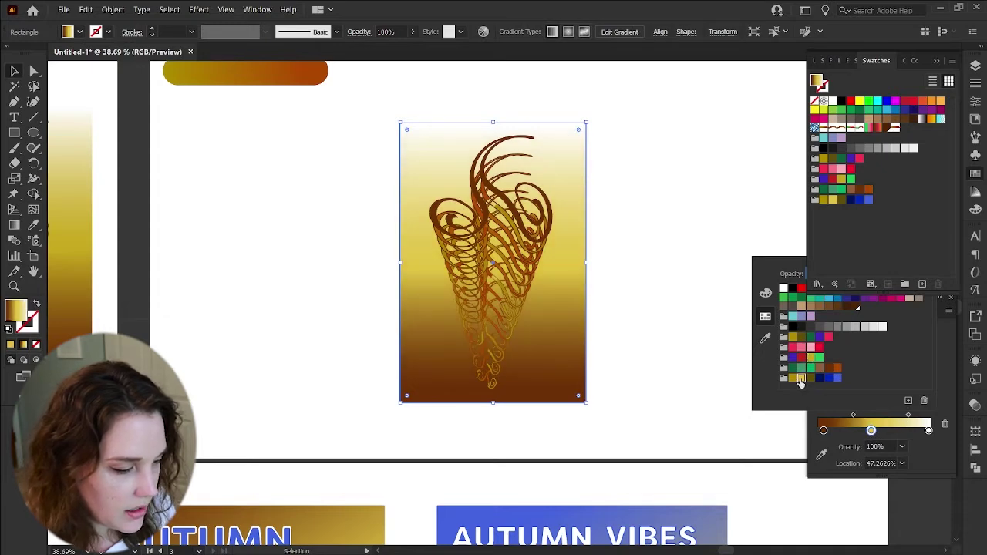
click(871, 431)
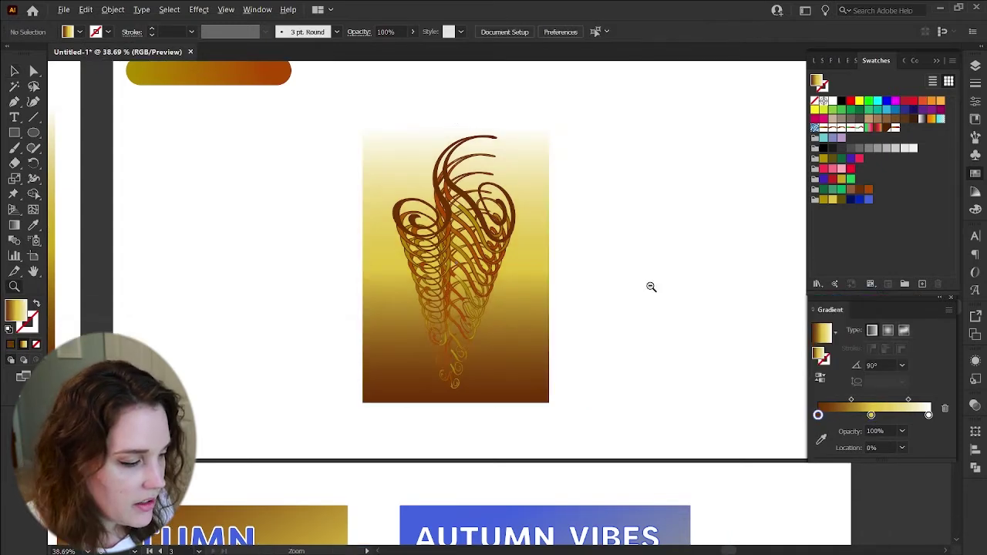
- Move the poster rectangle together with its lettering to the left part of the artboard, below the gradient bar
drag(650, 286, 615, 286)
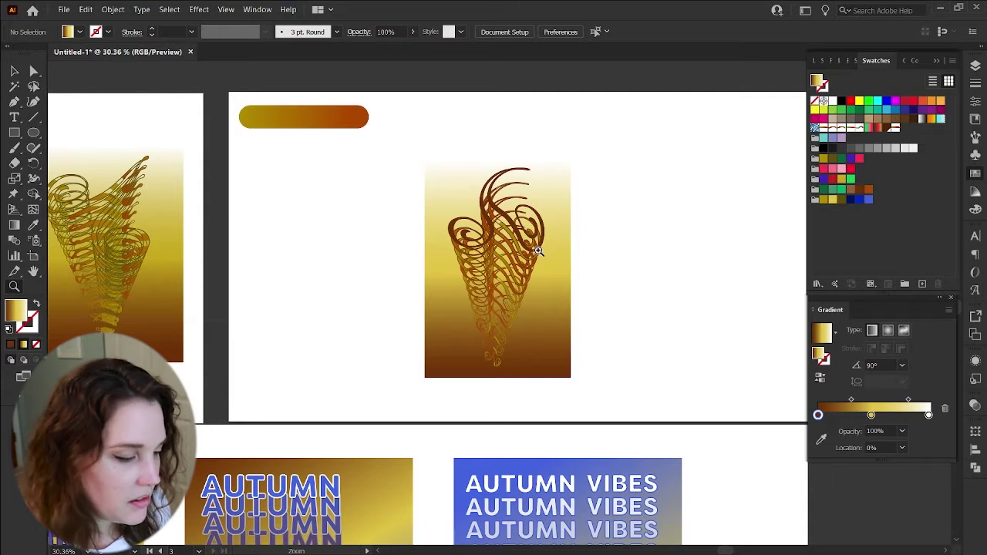
key(v)
scroll(595, 274, left, 10)
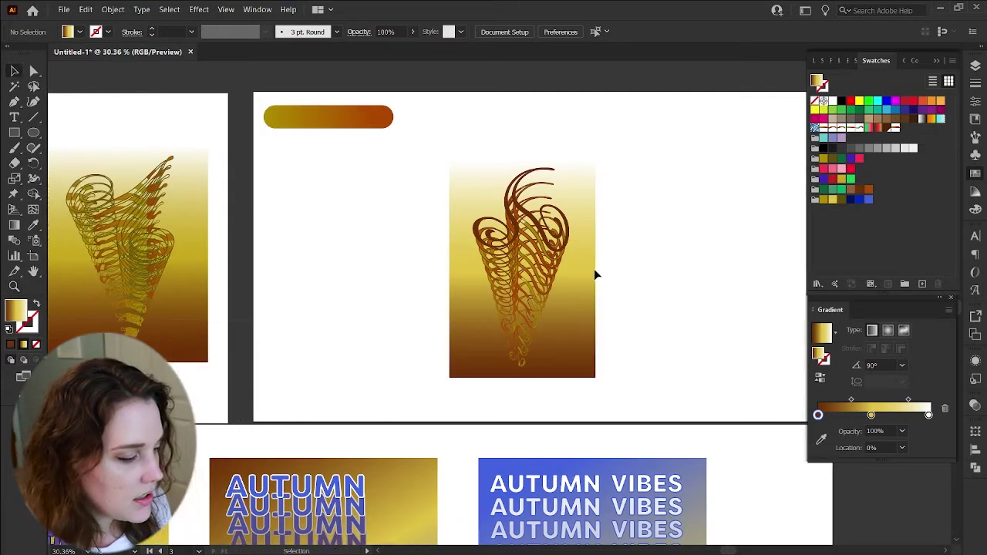
scroll(594, 273, right, 1)
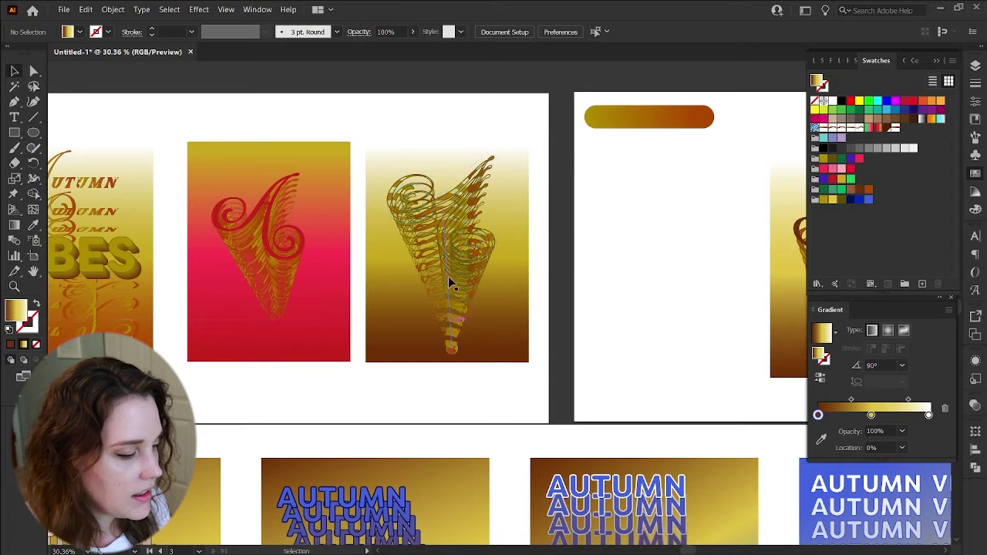
scroll(421, 282, left, 4)
scroll(421, 281, left, 2)
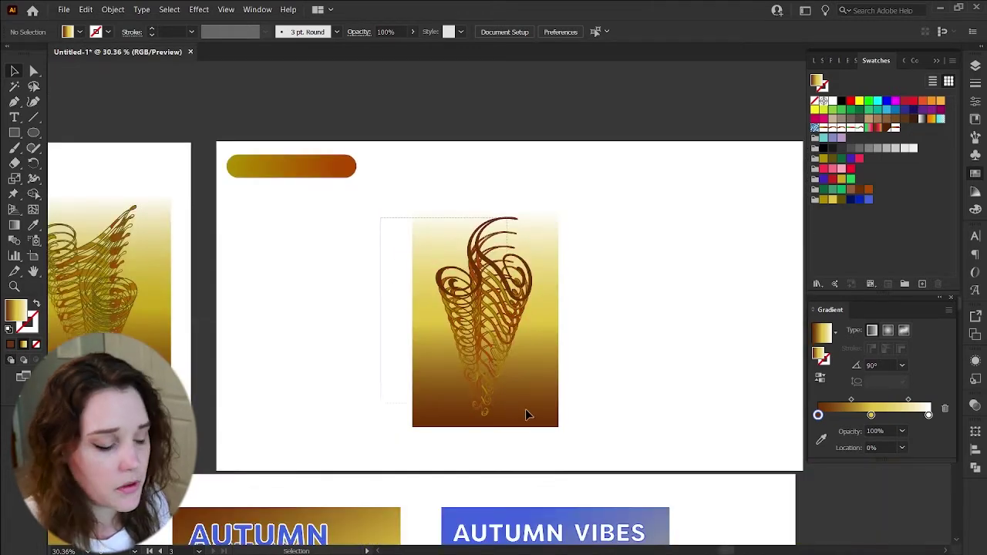
drag(525, 409, 548, 415)
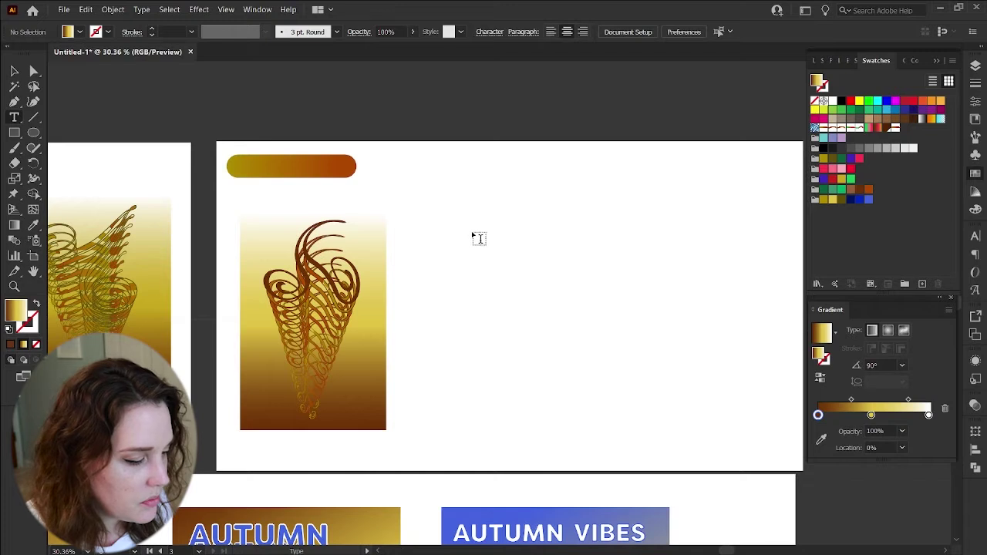
- Add the text "Autumn" in Astria Italic to the right of the poster and enlarge it to about 127 pt
click(478, 237)
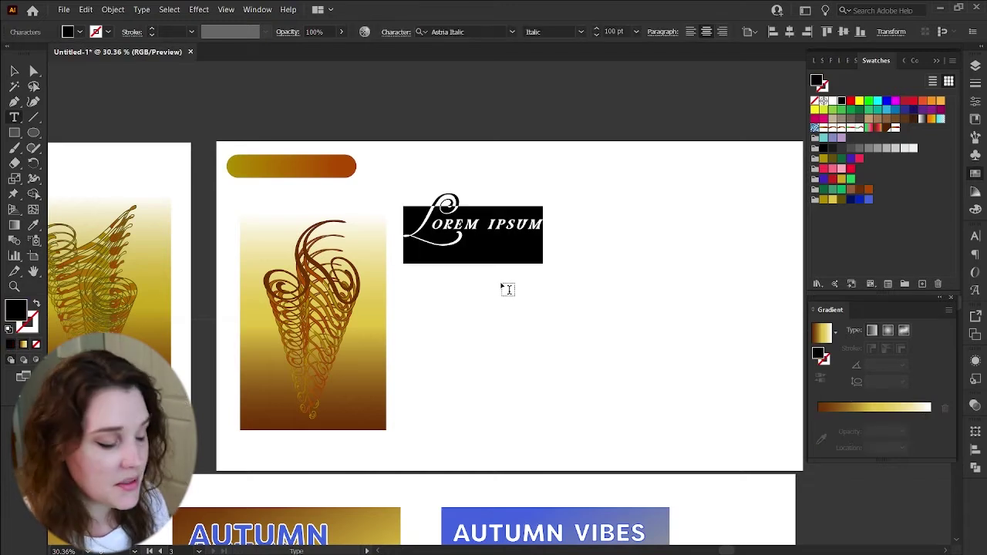
text(Autumn)
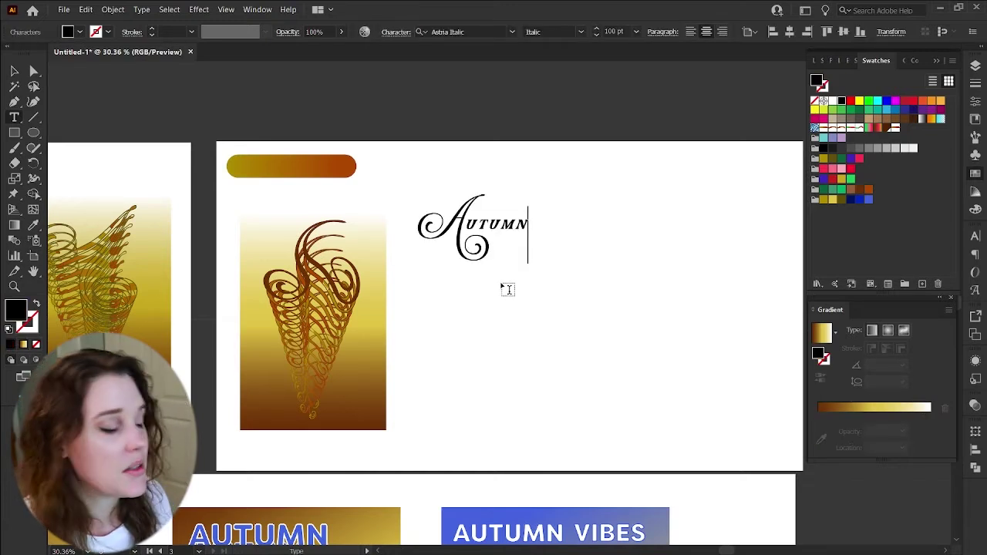
drag(568, 257, 601, 273)
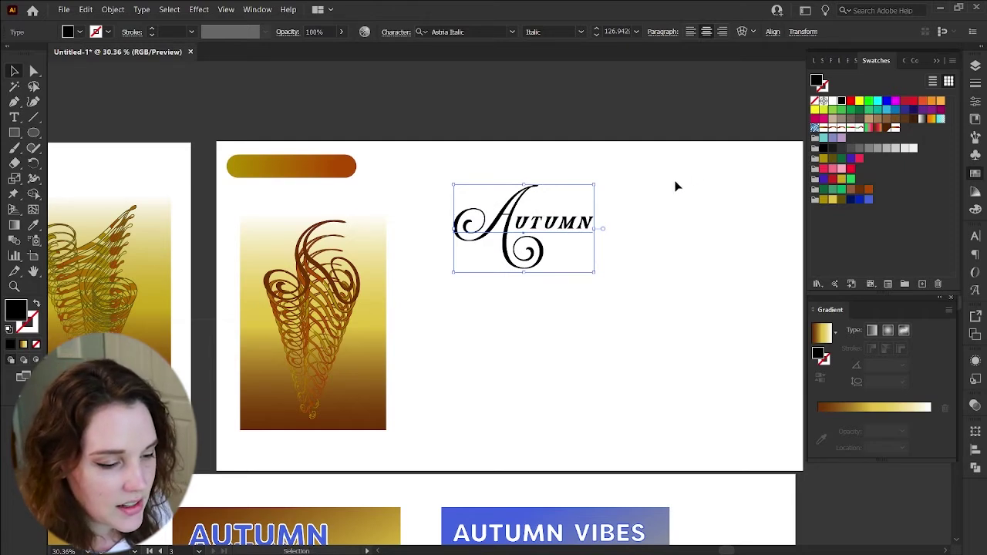
- Try filling the Autumn text with the existing gold and brown pattern swatch, and inspect the result up close
click(894, 128)
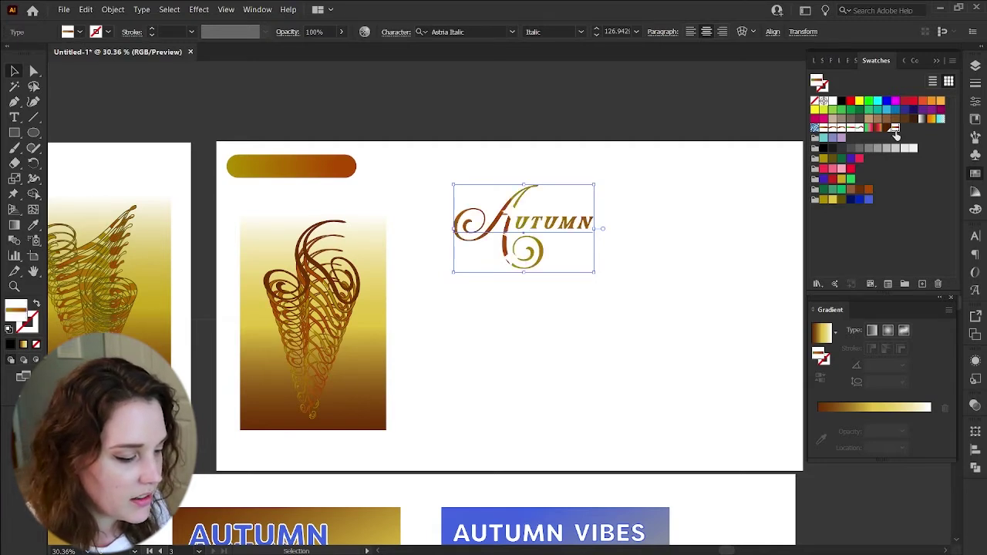
click(564, 311)
key(z)
drag(527, 229, 637, 275)
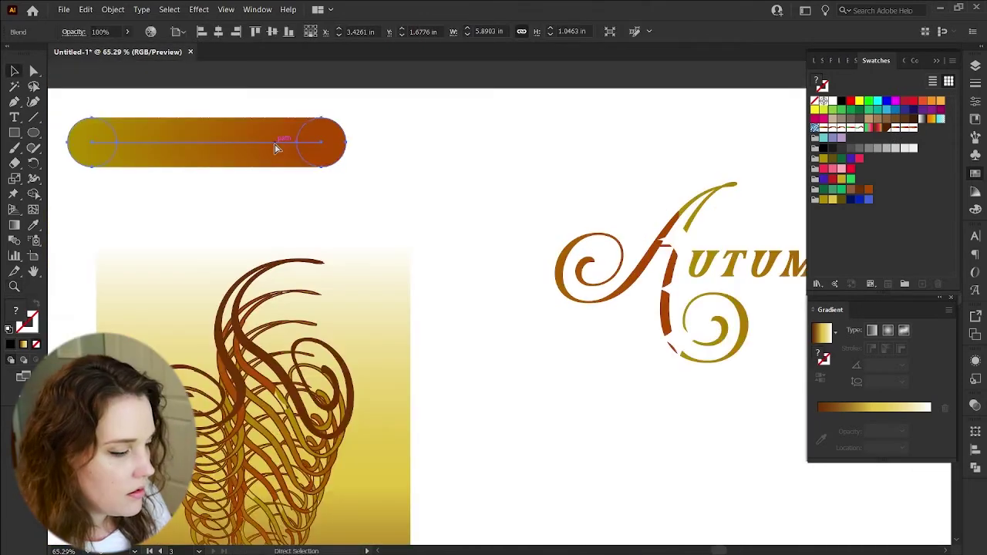
- Fill the Autumn text with a new pattern swatch made from a color-reversed copy of the gradient bar blend
drag(273, 141, 576, 141)
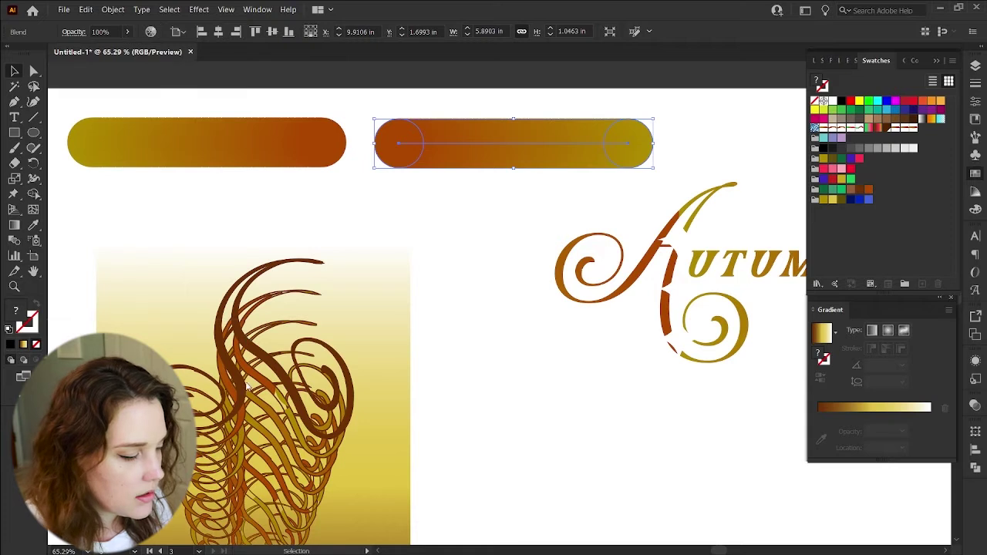
scroll(460, 304, right, 5)
drag(346, 146, 947, 165)
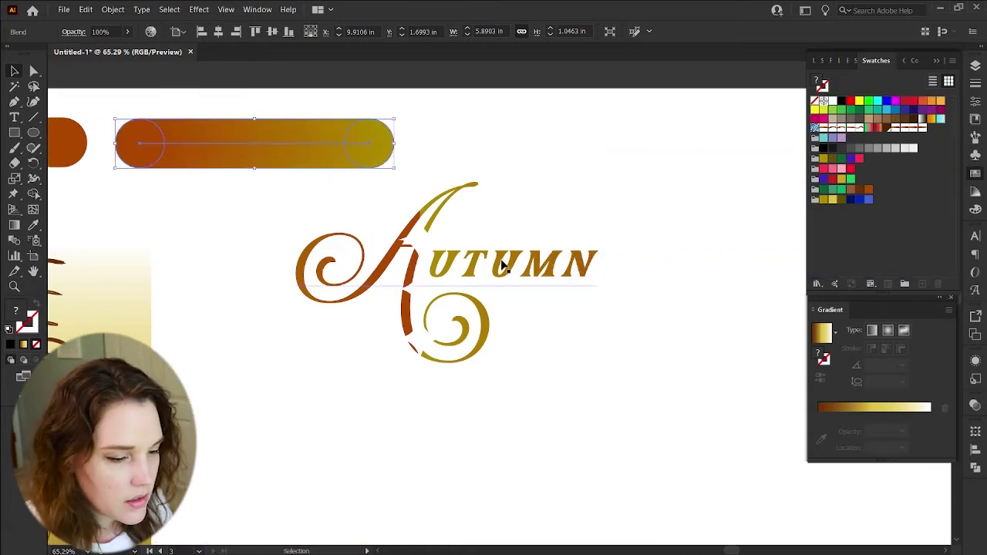
click(503, 265)
click(922, 129)
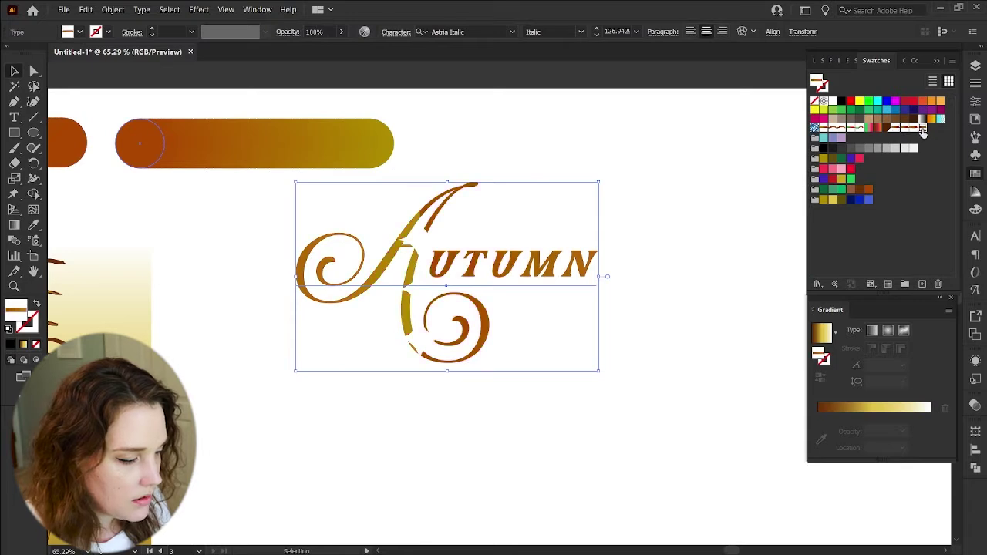
- Stretch the copied bar blend to about 1.48 in high and try it as a new pattern fill on the Autumn text
click(303, 159)
drag(255, 173, 255, 189)
drag(282, 143, 954, 171)
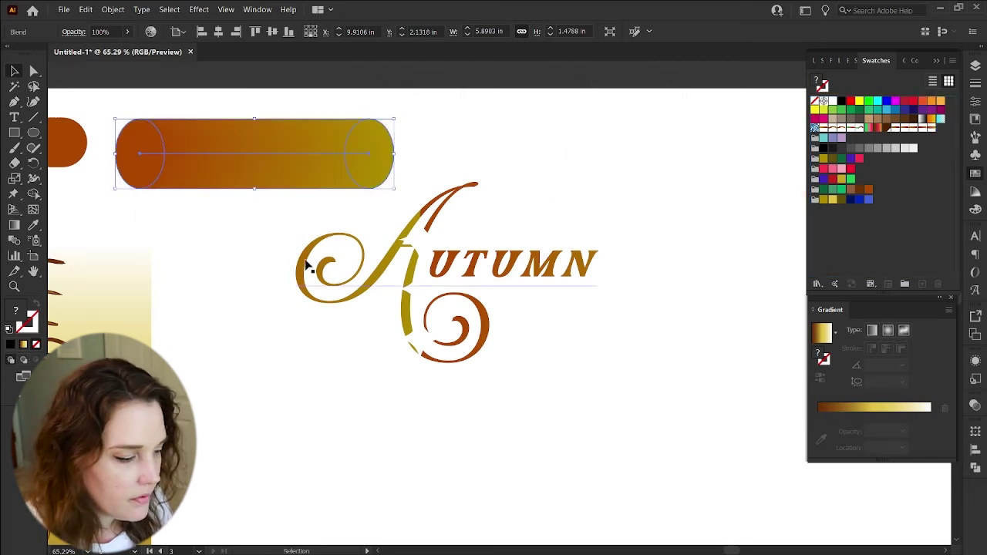
click(392, 278)
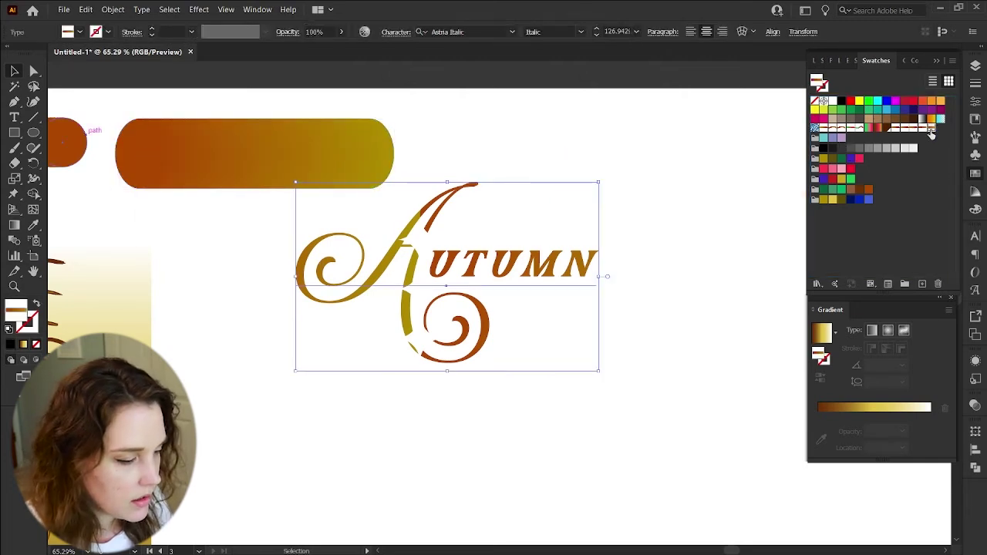
click(931, 131)
- Flatten the copied bar blend to about 0.74 in high and fill the Autumn text with a new pattern swatch made from it
click(275, 176)
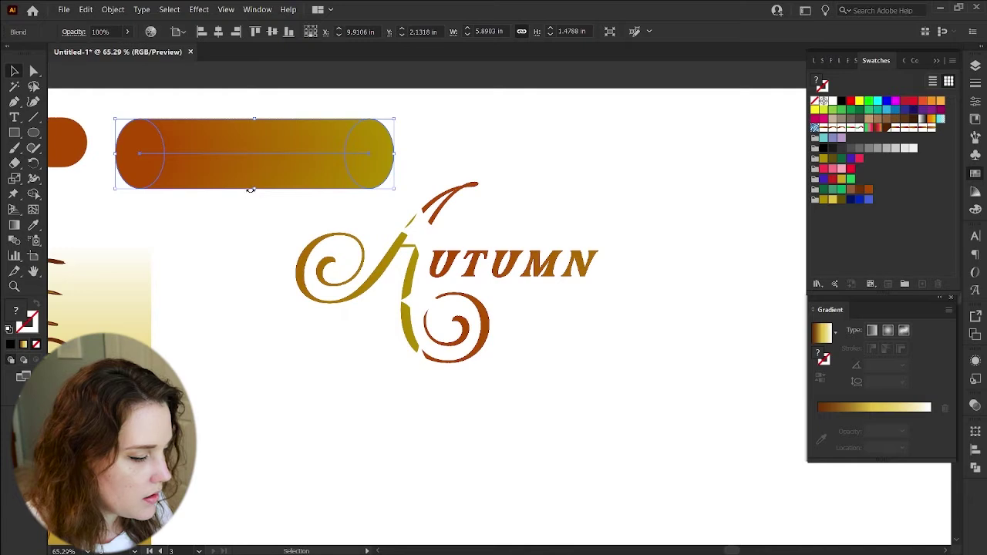
drag(254, 189, 253, 154)
drag(333, 137, 943, 162)
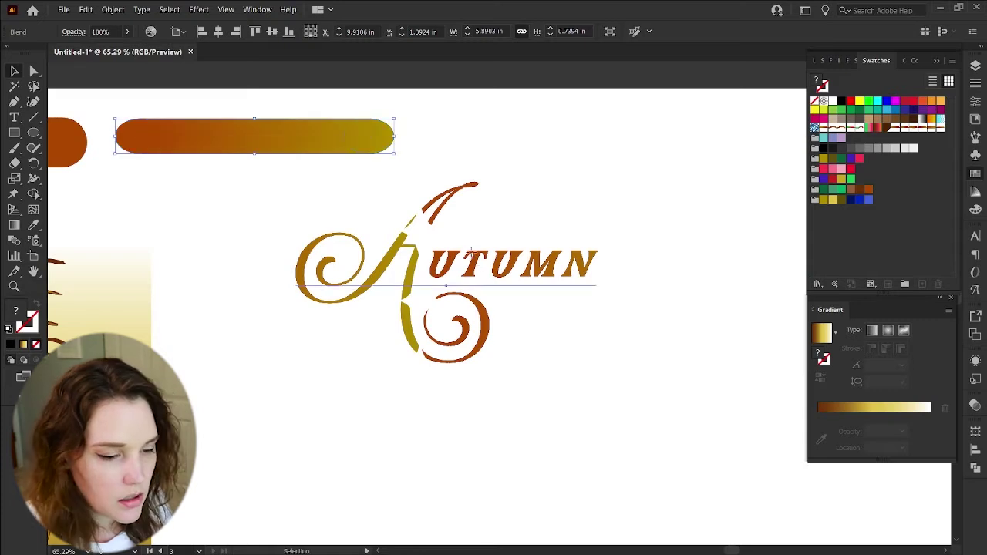
click(470, 246)
click(940, 129)
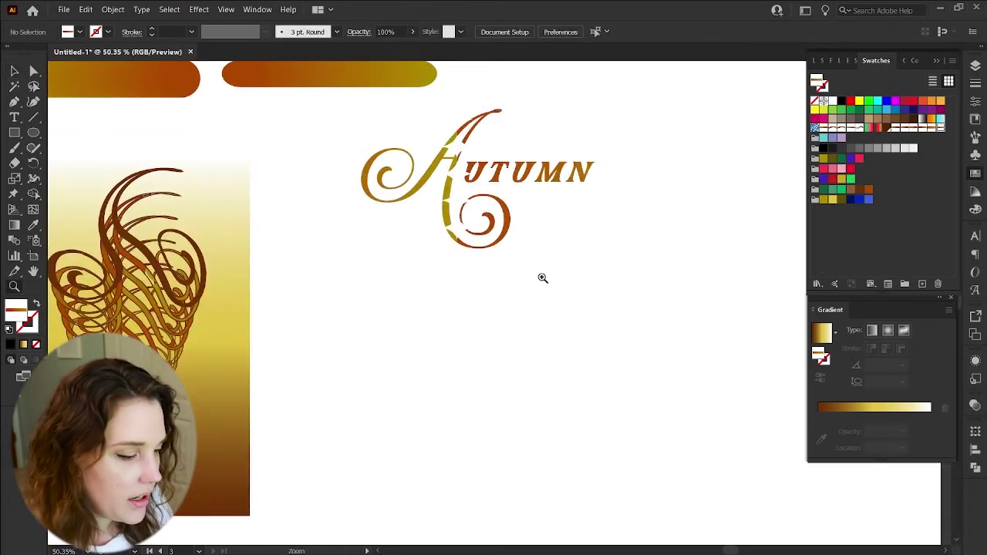
- Start a Transform effect on the Autumn text with 3 copies and a vertical move of 1.3889 in
key(v)
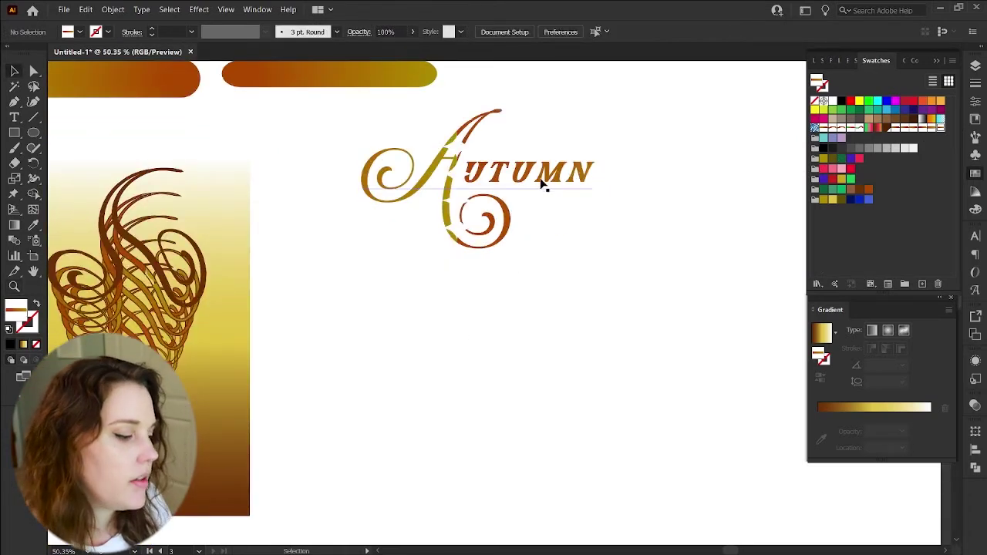
scroll(544, 184, right, 3)
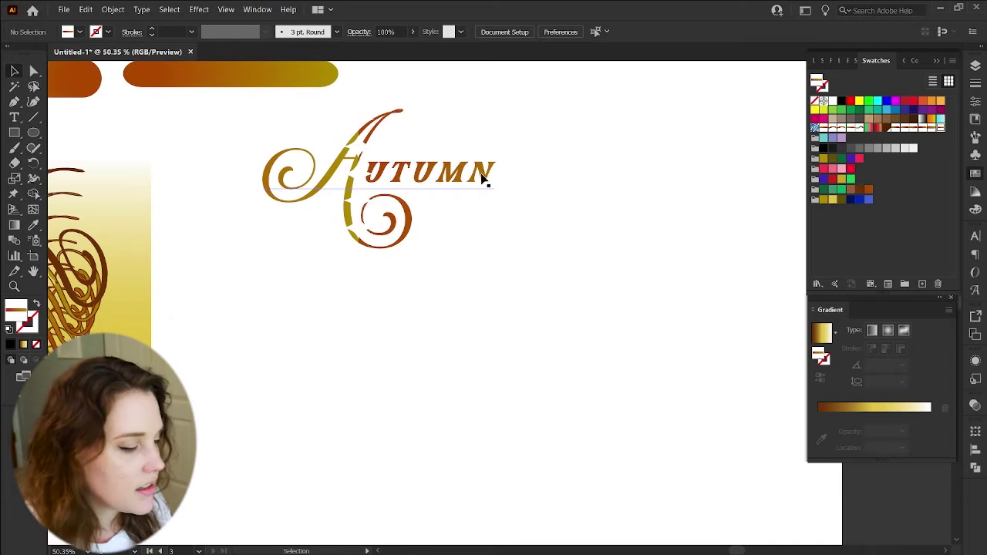
click(482, 179)
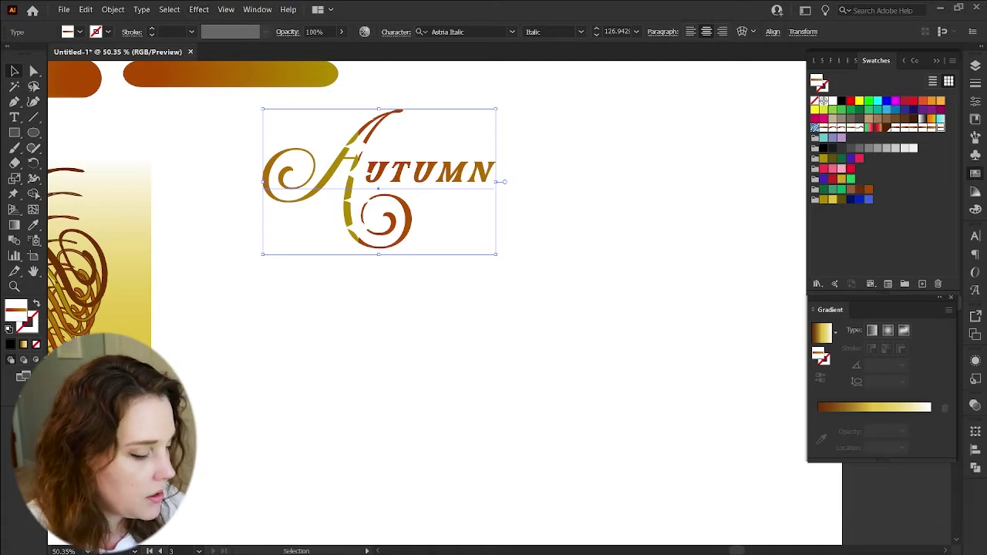
click(416, 164)
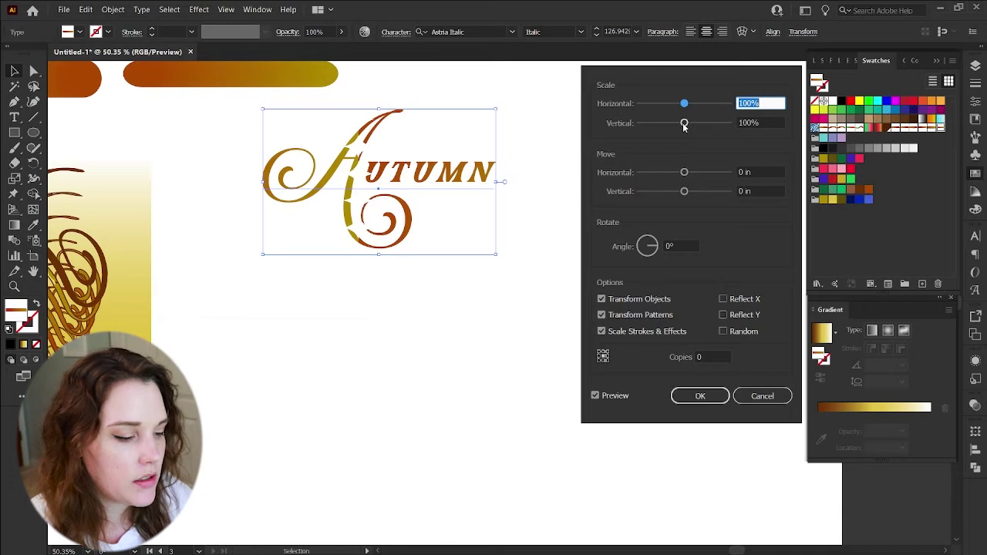
drag(684, 192, 685, 197)
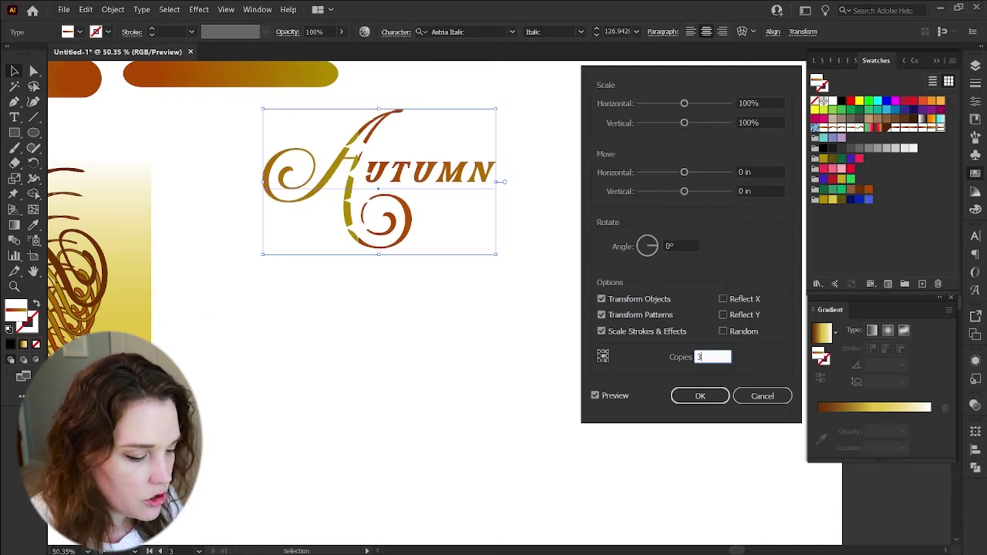
key(Tab)
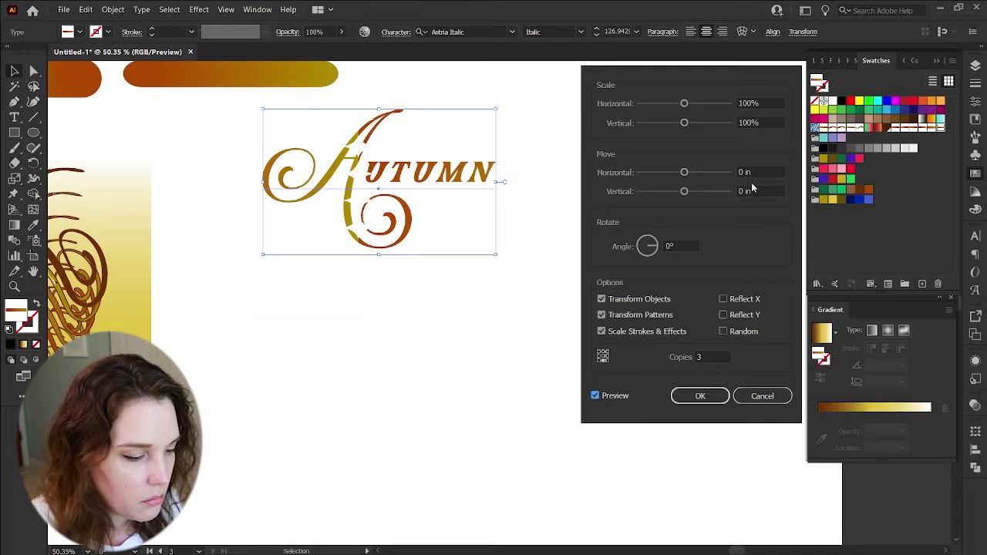
drag(684, 191, 731, 192)
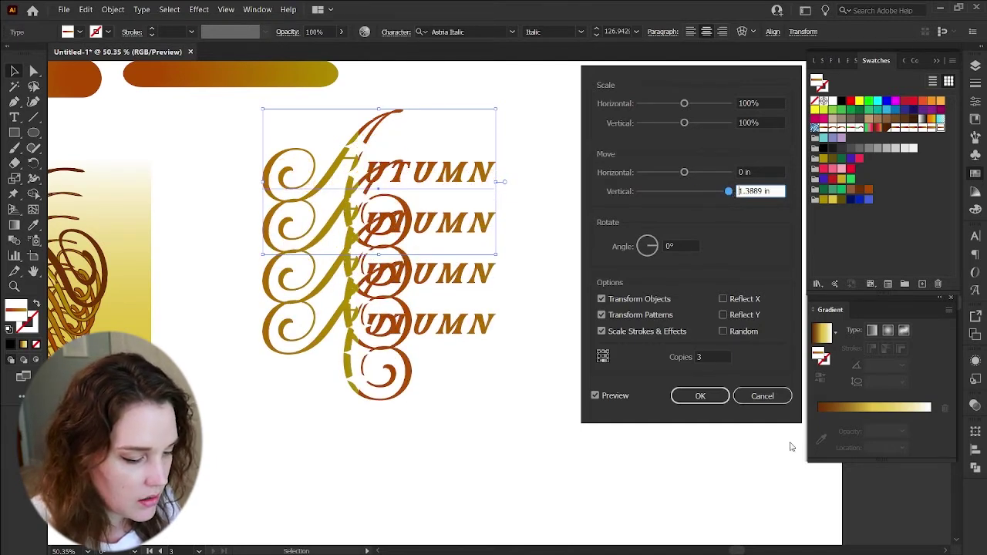
- Set the Transform effect's vertical scale to 56% and vertical move to 0.1667 in, keeping 3 copies, and apply it
click(706, 359)
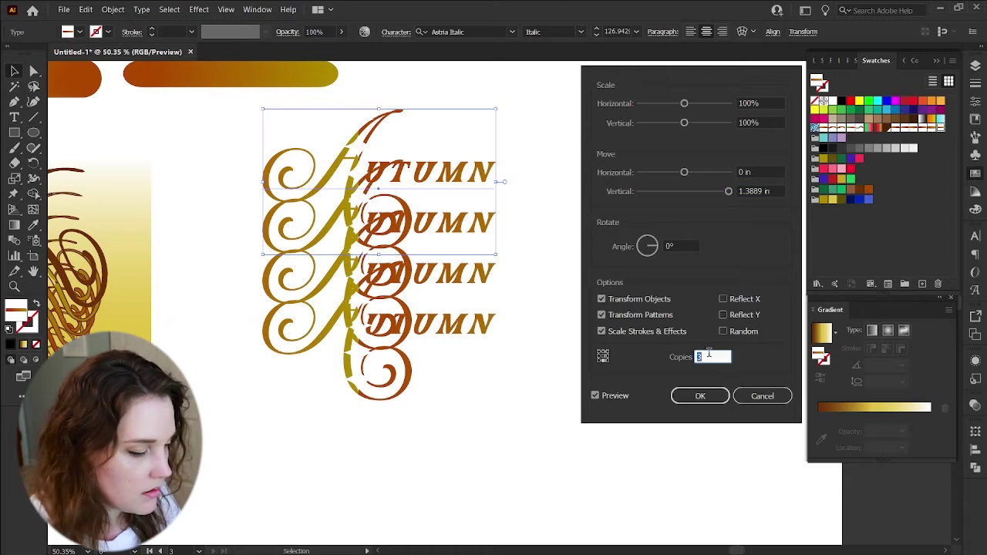
text(2)
drag(684, 123, 666, 123)
drag(729, 191, 720, 191)
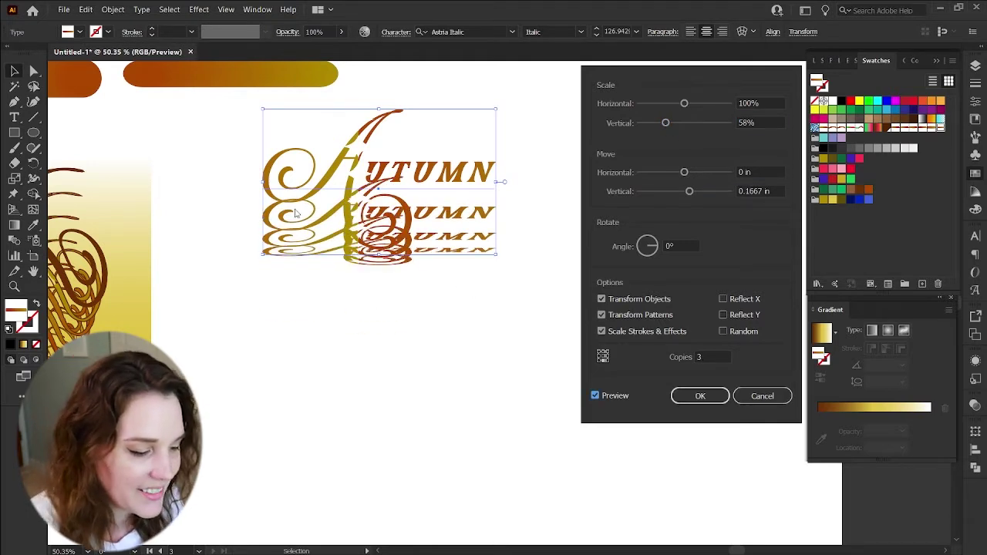
drag(665, 123, 665, 123)
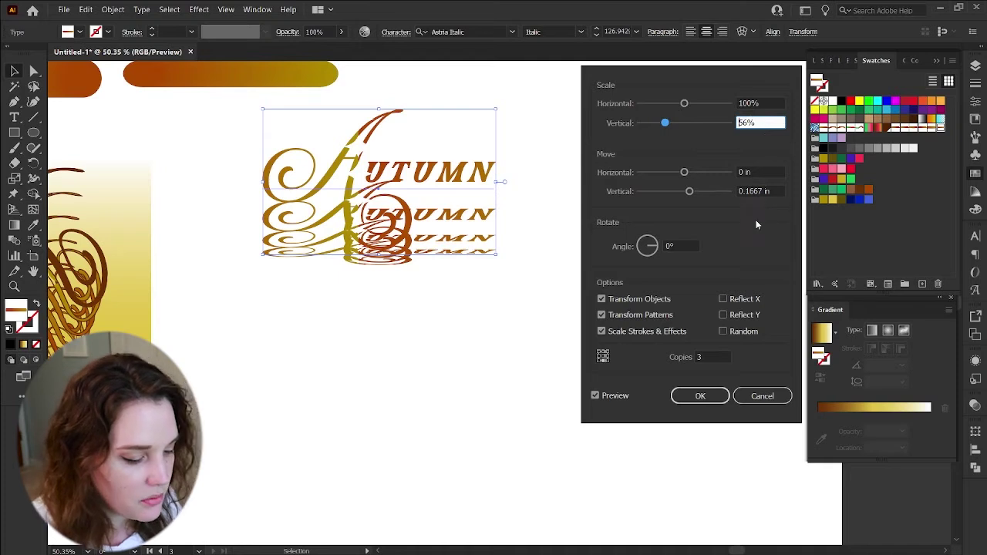
click(698, 397)
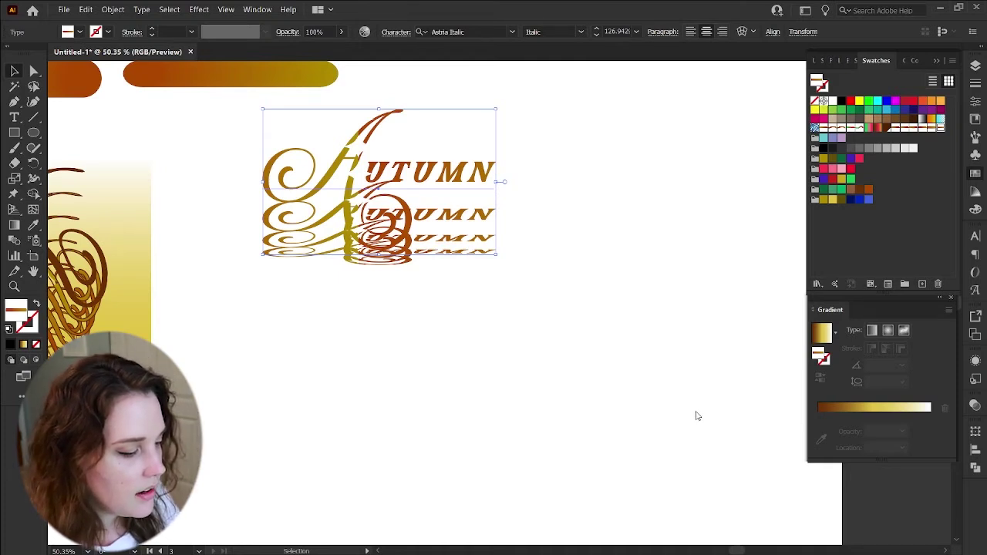
click(540, 264)
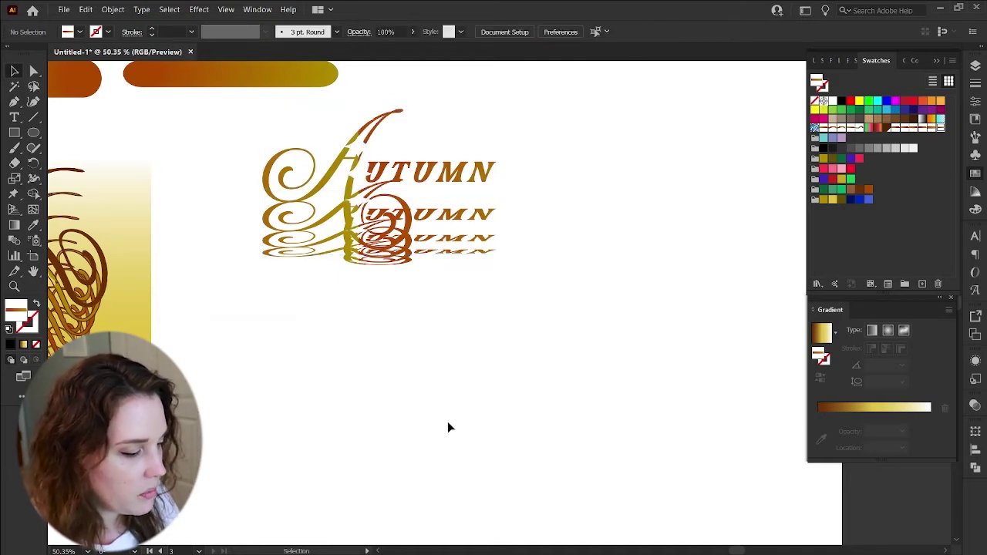
- Duplicate the Autumn text with its Transform effect directly below the original
click(409, 175)
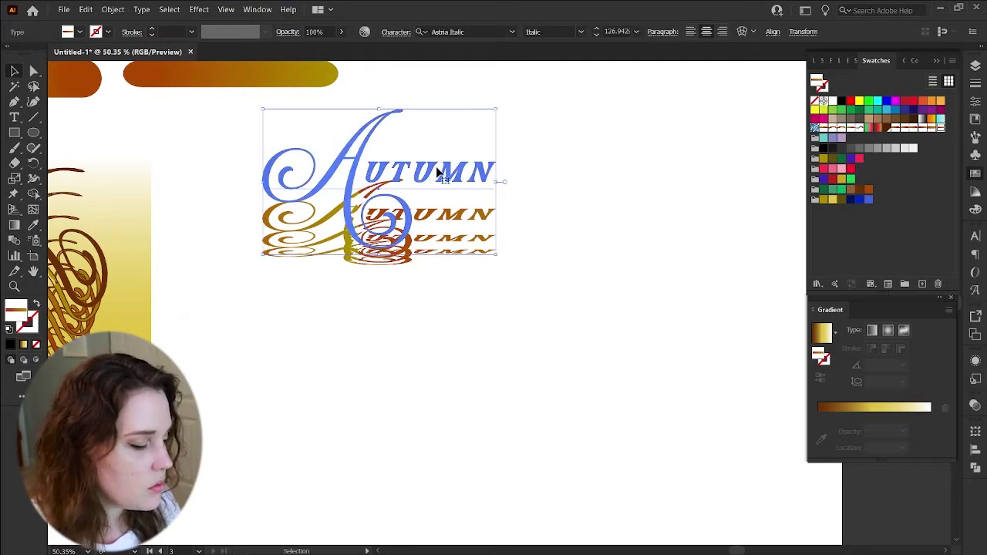
key(a)
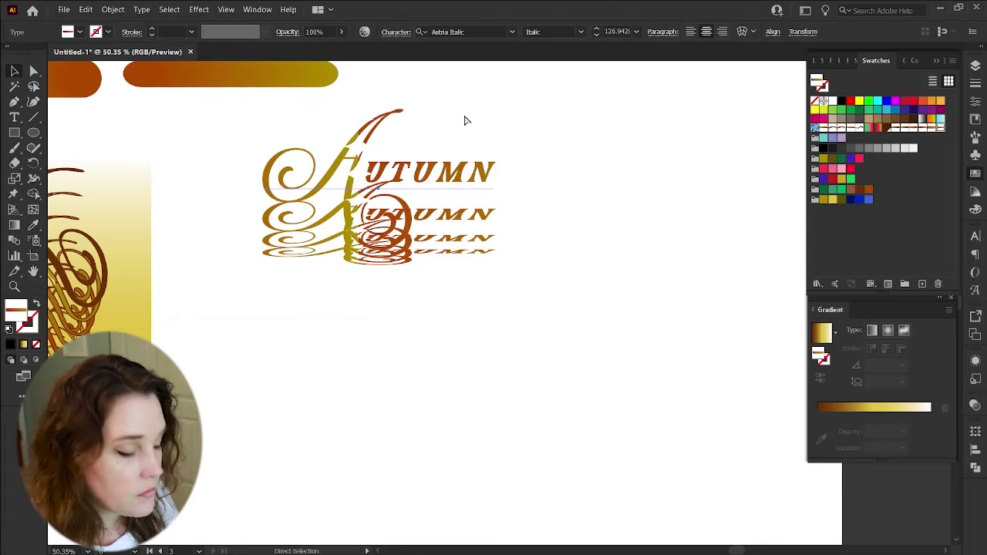
click(392, 137)
drag(390, 175, 389, 375)
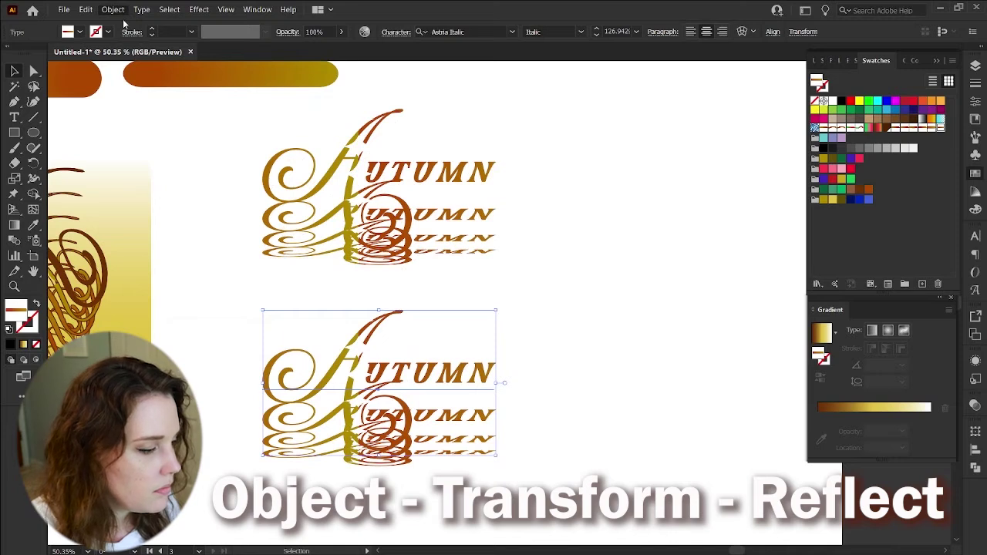
- Reflect the lower Autumn copy across both the horizontal and vertical axes, and shift it slightly up and to the right
click(323, 65)
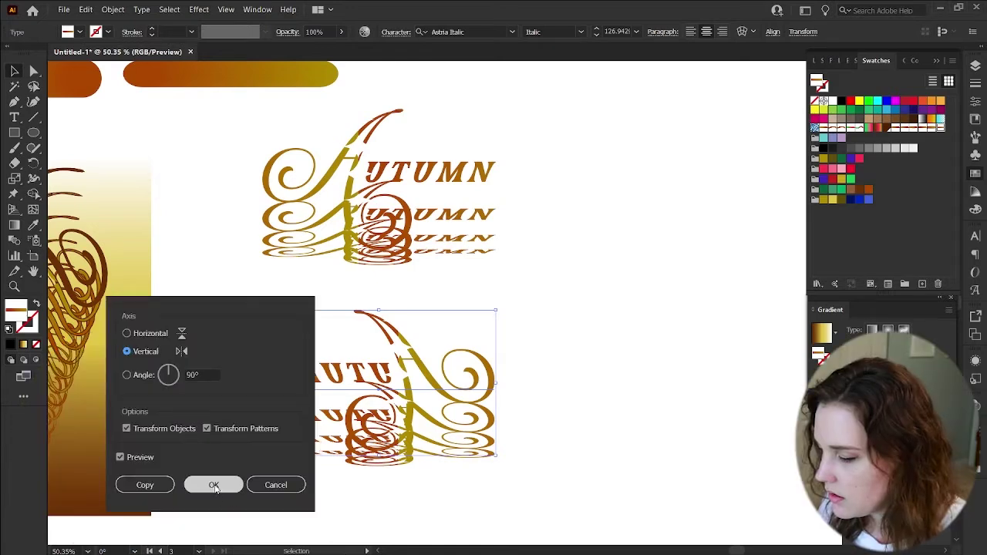
click(207, 482)
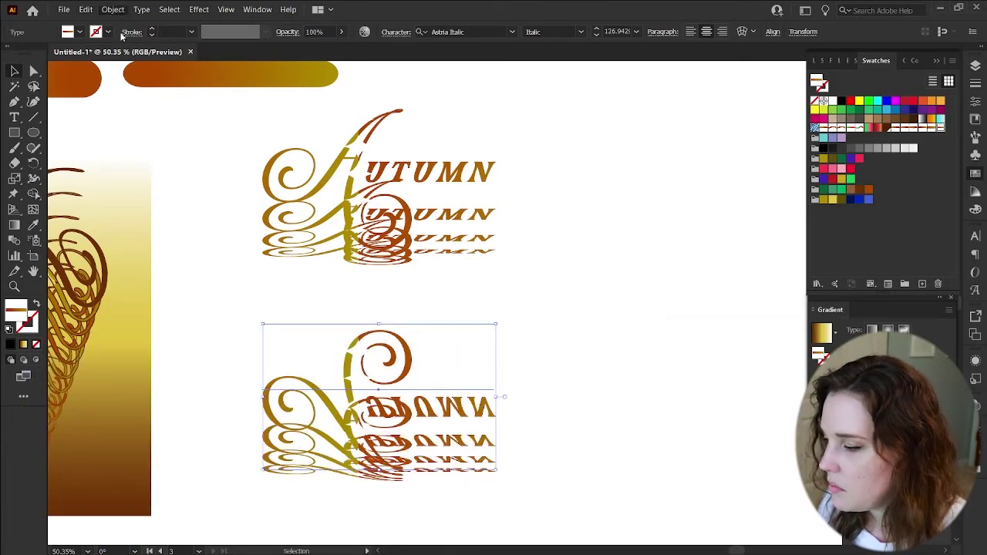
key(ctrl+z)
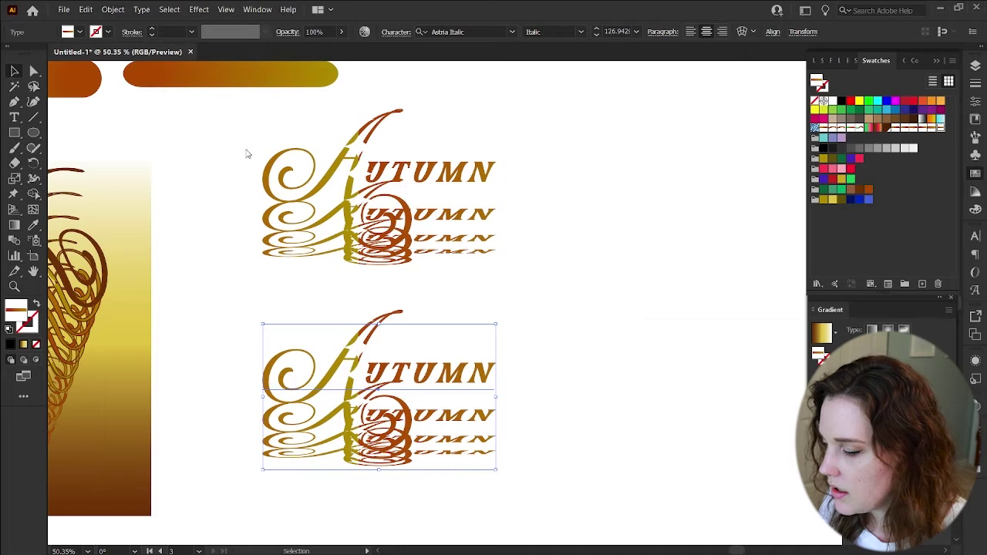
key(Return)
click(126, 351)
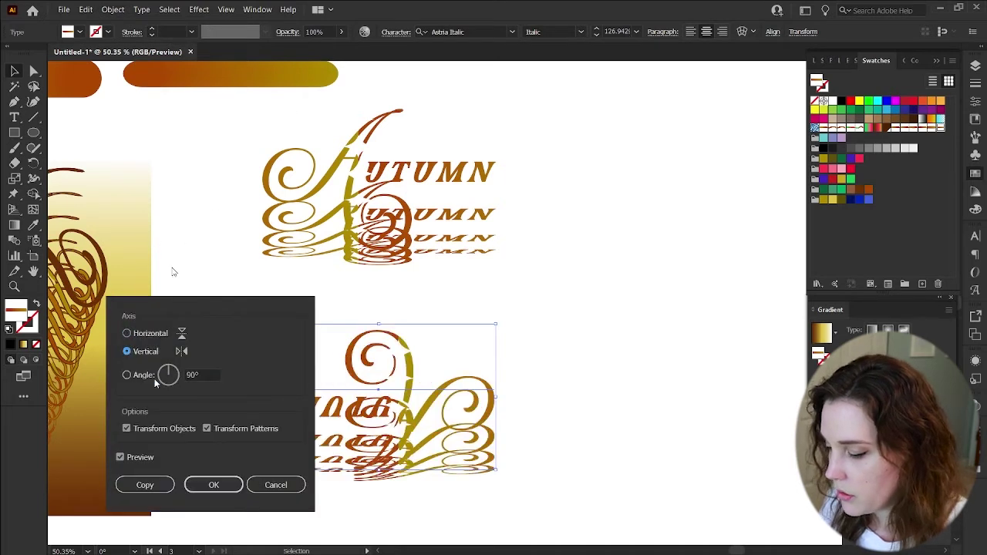
click(205, 484)
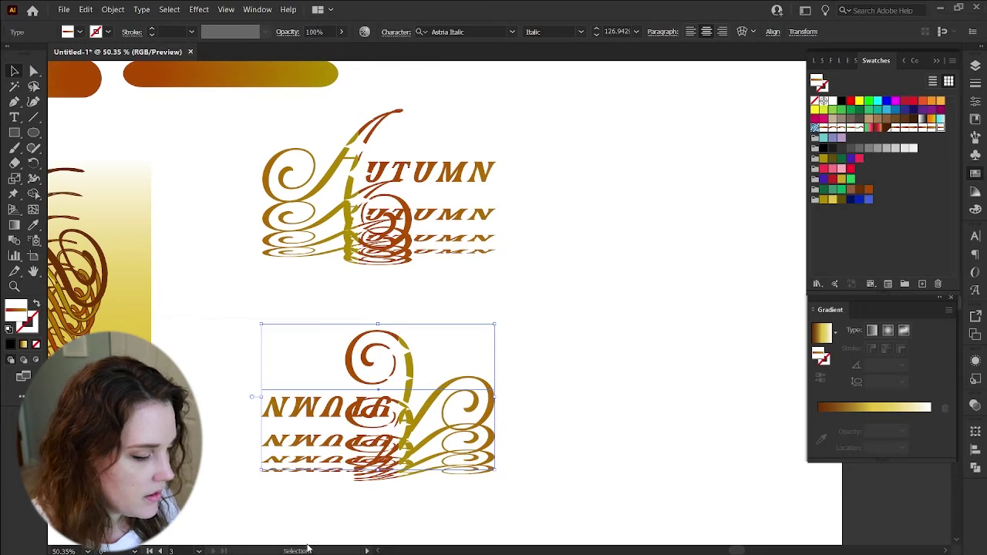
drag(395, 410, 443, 393)
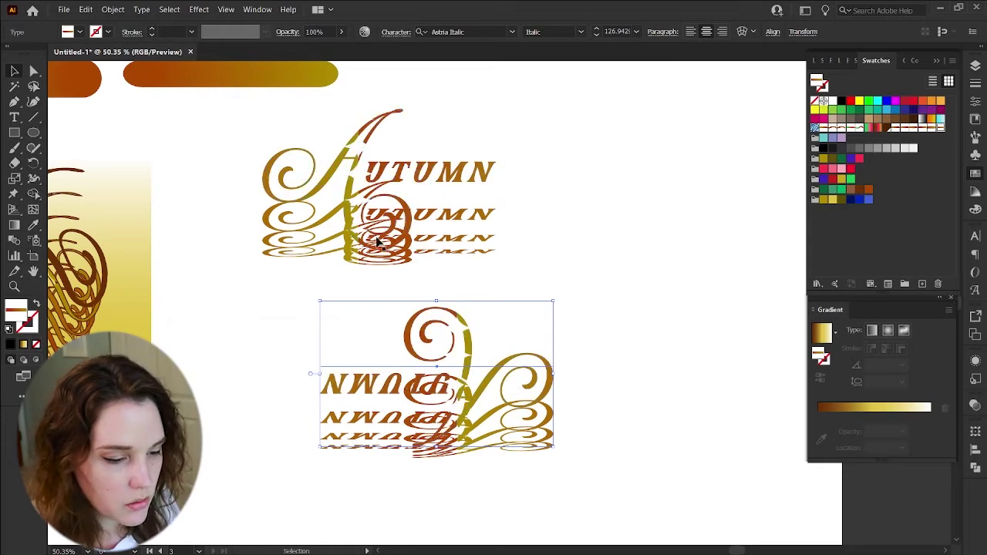
- Edit the reflected copy's Transform effect to a vertical move of -0.1667 in so its repeats stack upward
click(976, 101)
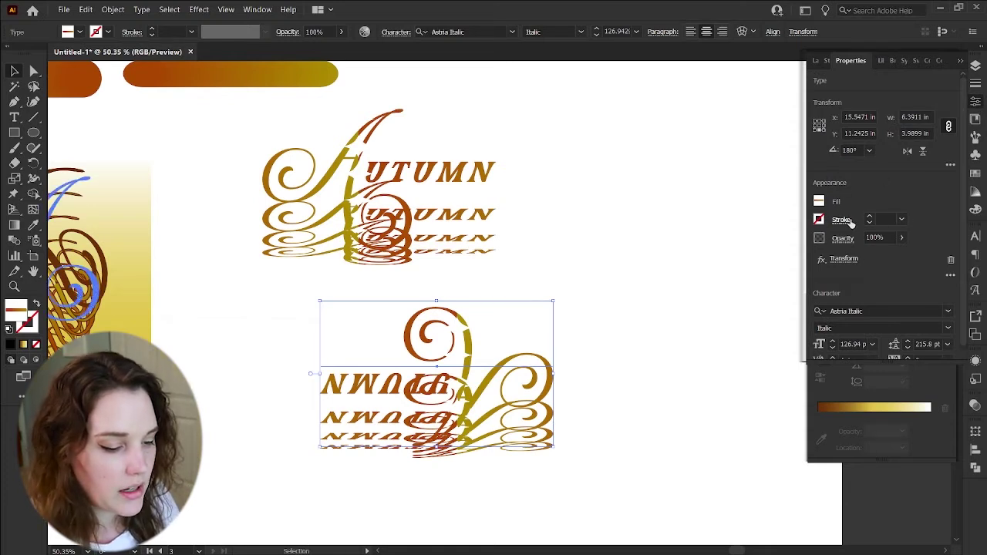
click(843, 260)
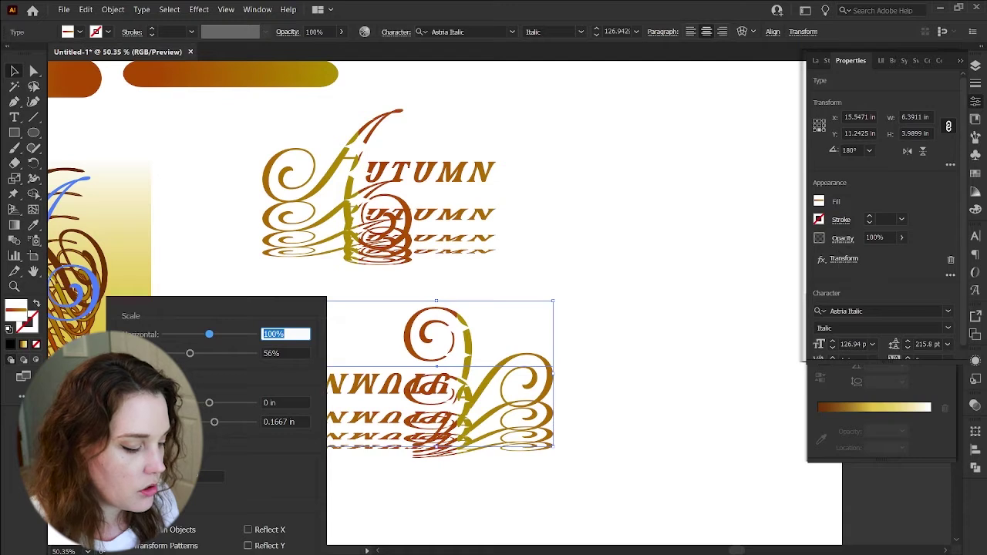
click(352, 554)
drag(216, 289, 693, 69)
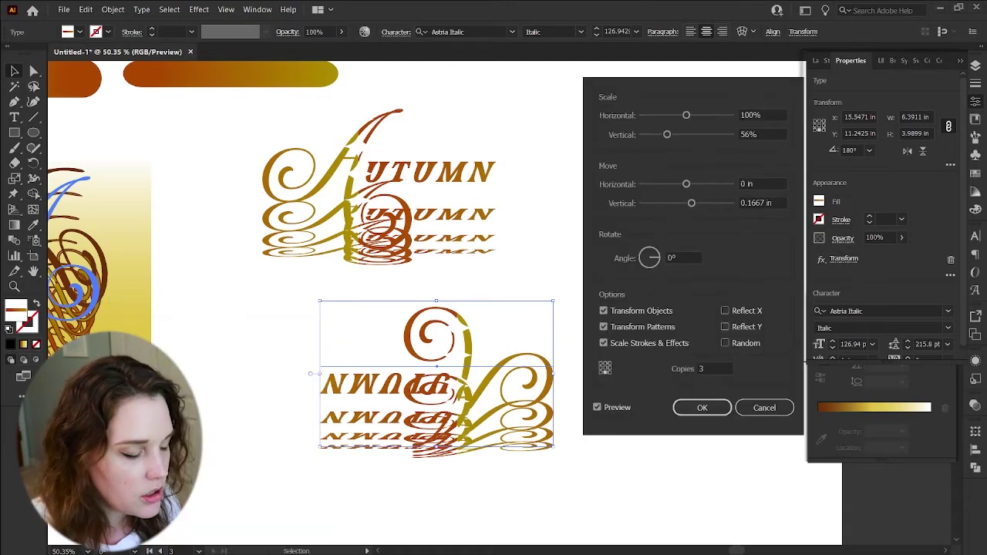
click(656, 68)
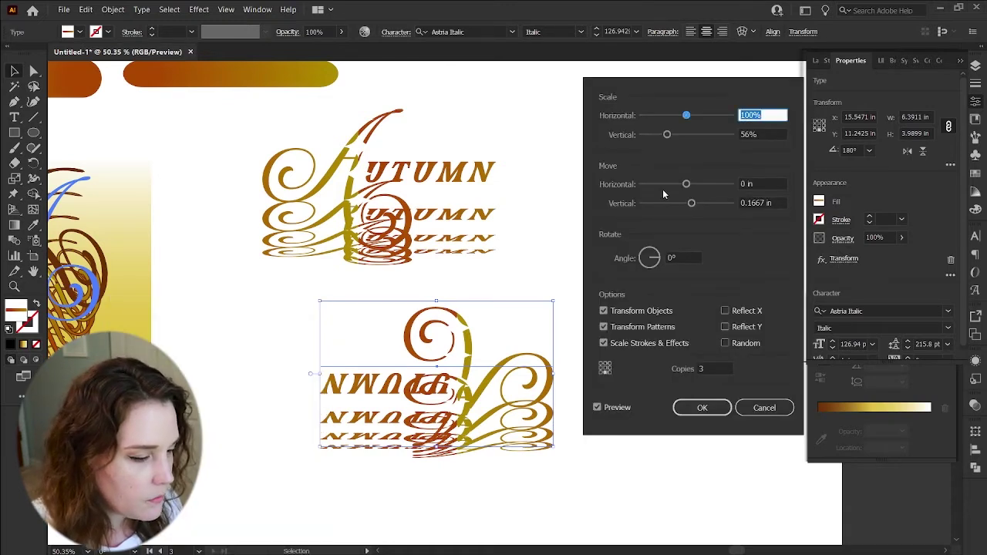
mouse_move(690, 203)
mouse_down()
mouse_move(663, 203)
mouse_move(682, 200)
mouse_up()
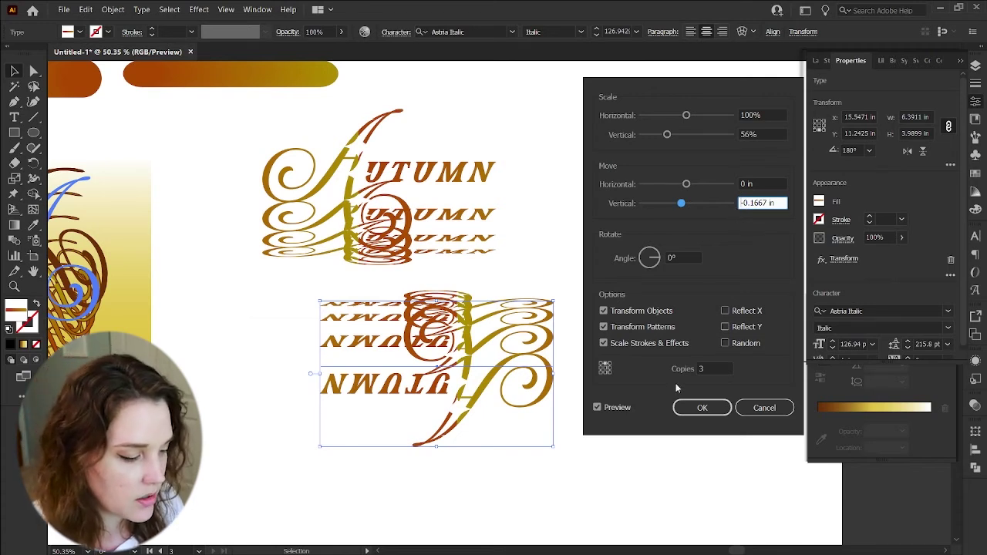
click(691, 407)
click(605, 249)
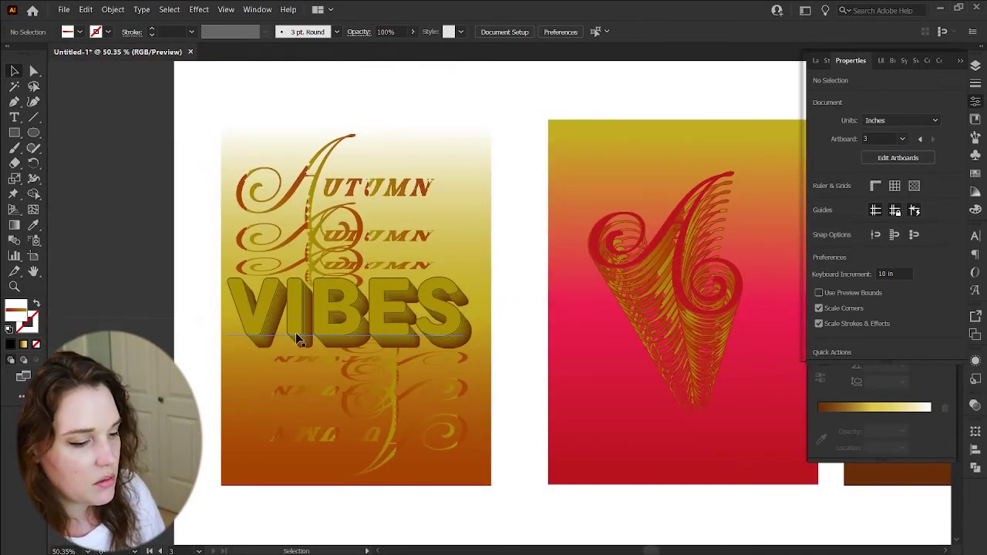
- Add a new text object reading VIBES beside the two Autumn texts
scroll(295, 332, right, 15)
scroll(299, 340, left, 5)
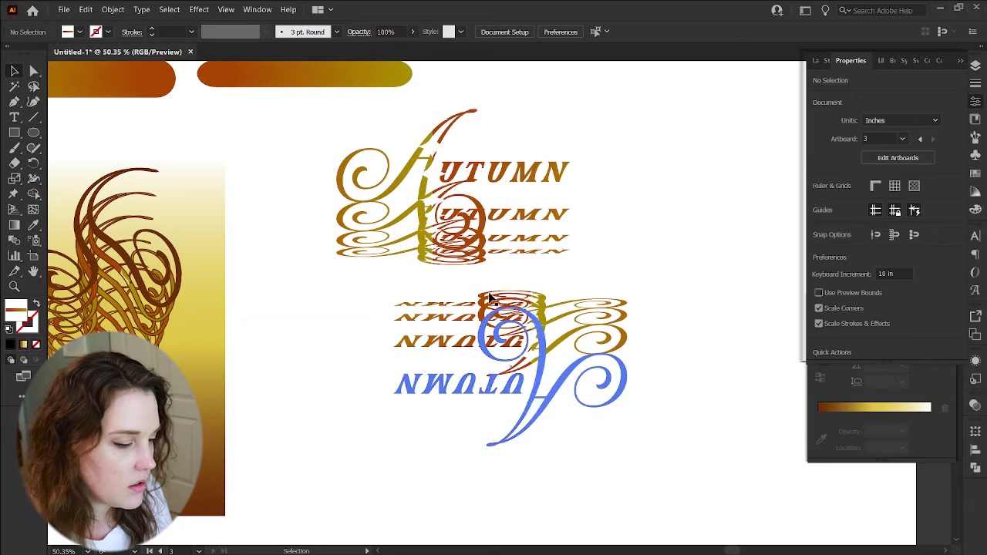
scroll(556, 261, right, 4)
key(t)
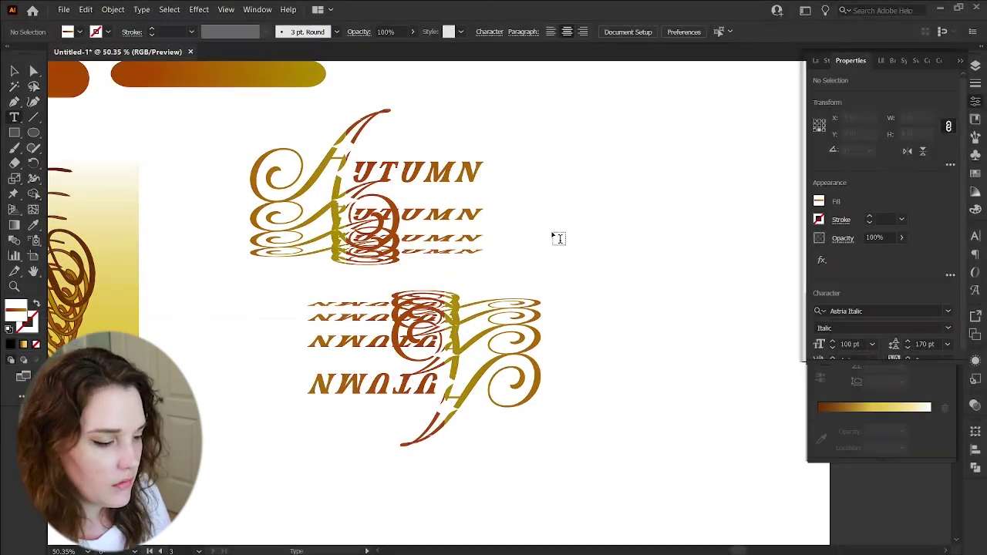
scroll(555, 213, right, 4)
click(478, 203)
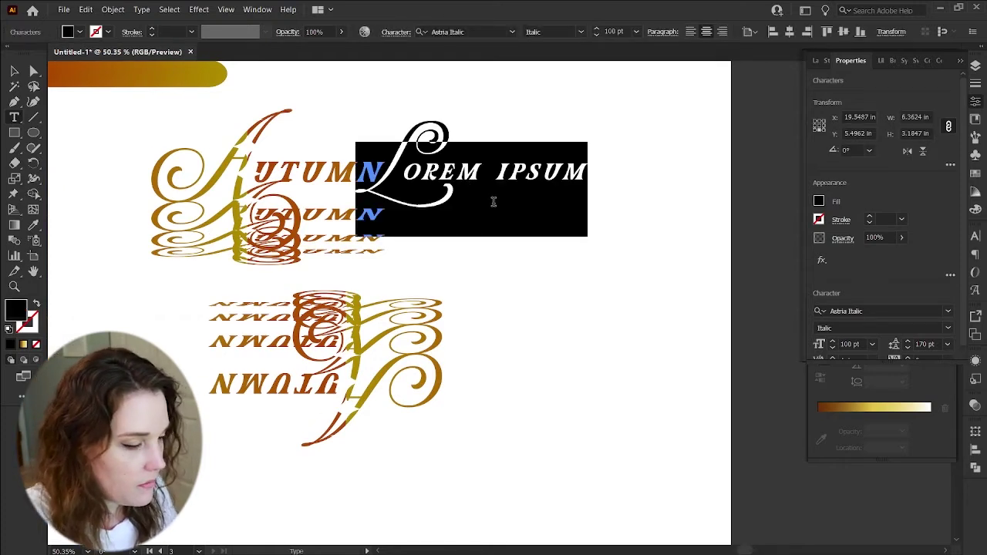
text(VIBES)
key(Escape)
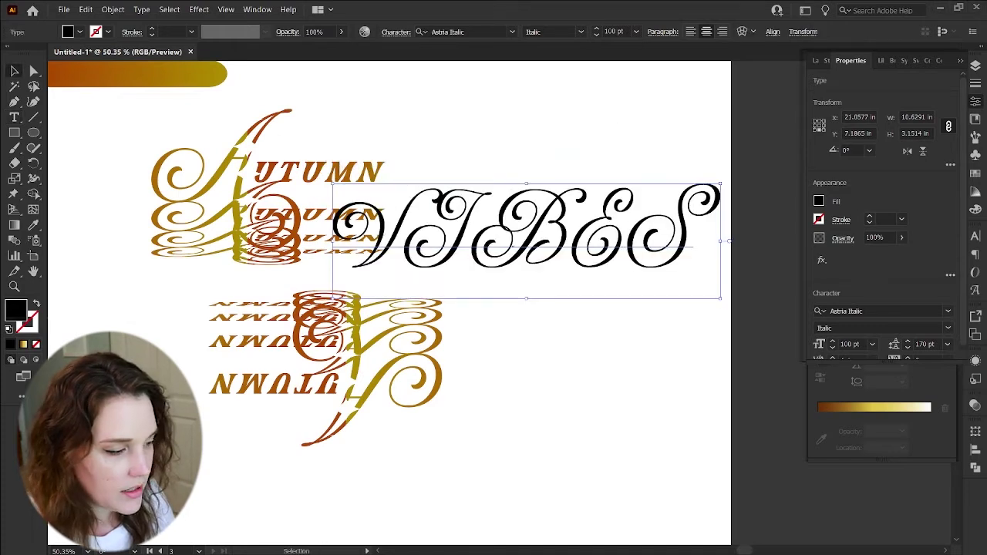
- Set the VIBES text's typeface to Filson Soft in the Black style
click(949, 313)
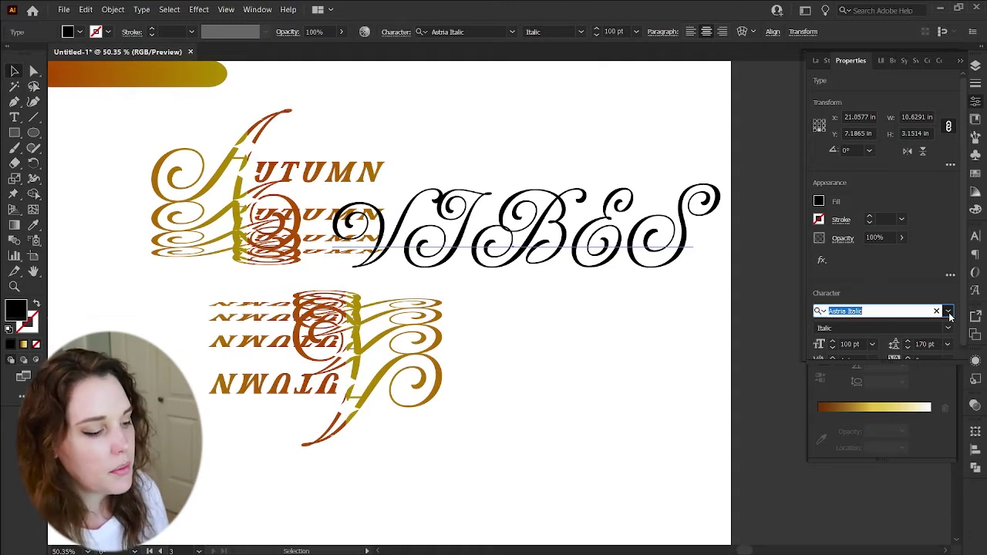
click(949, 312)
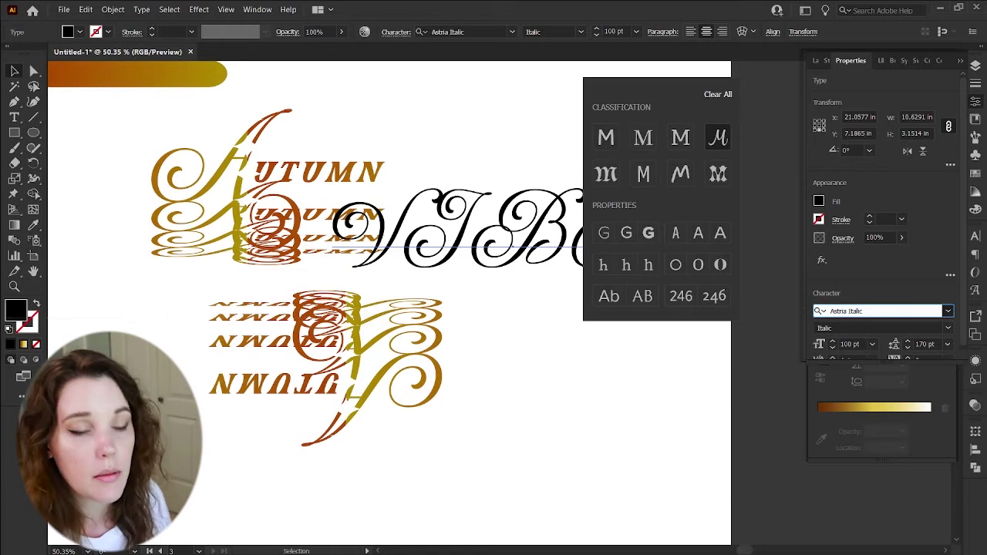
click(791, 346)
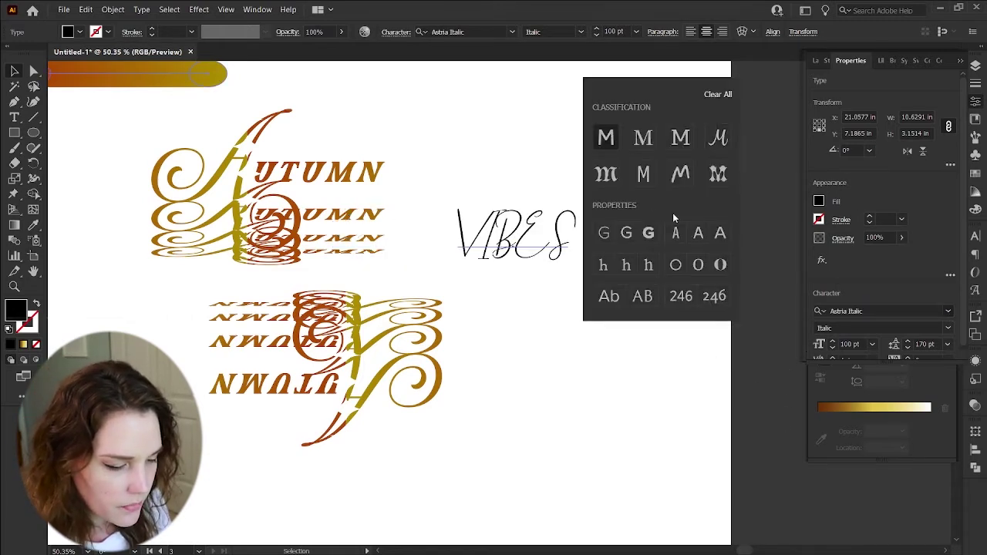
click(791, 347)
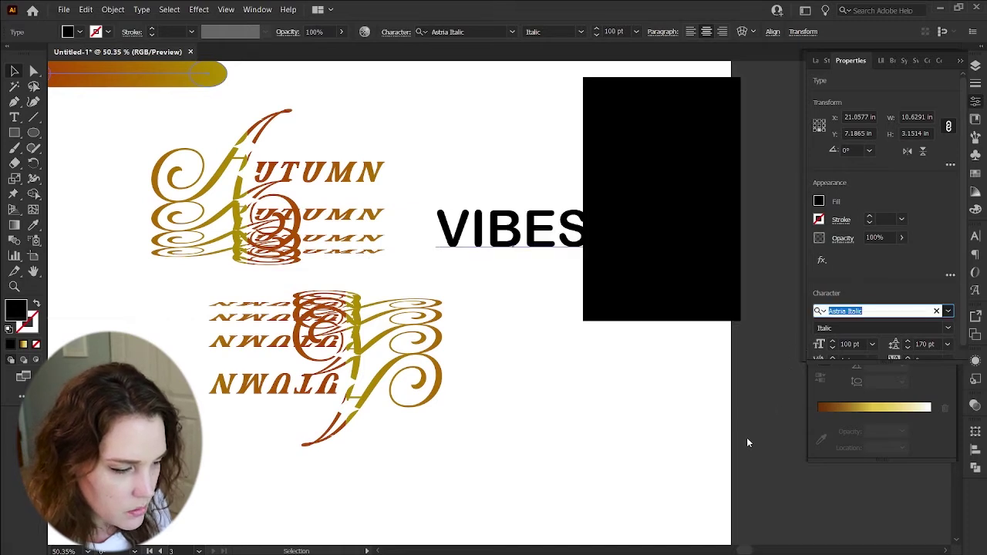
click(746, 470)
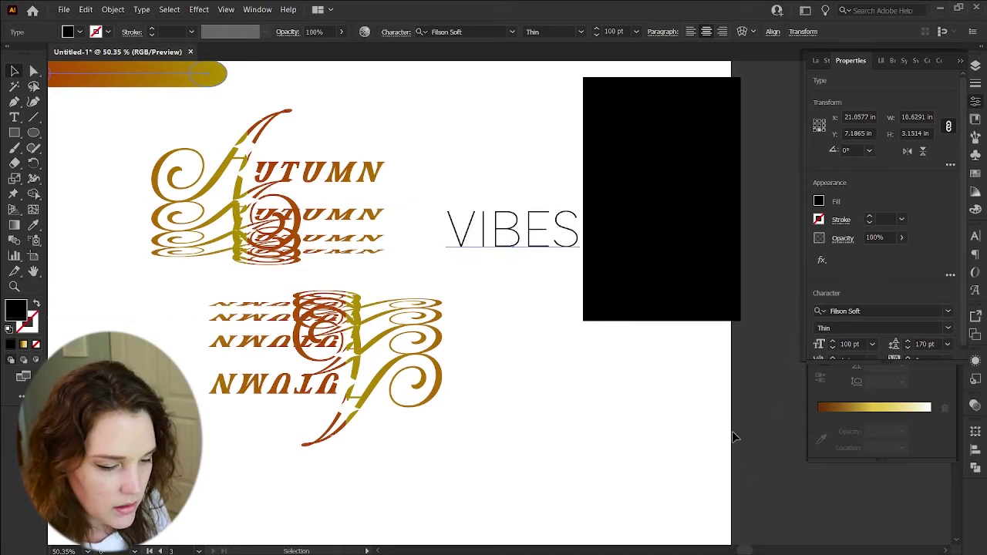
click(949, 328)
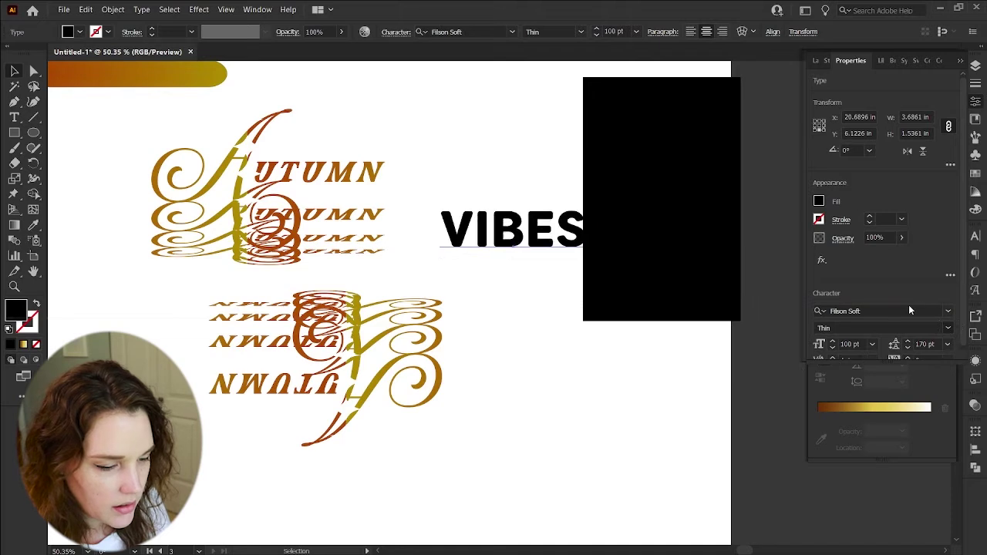
click(897, 313)
click(948, 312)
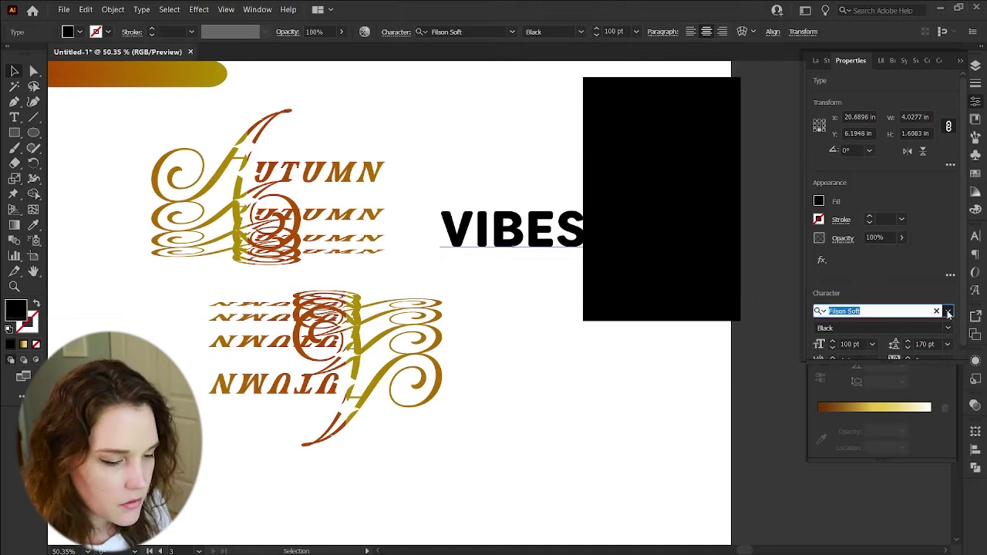
click(949, 313)
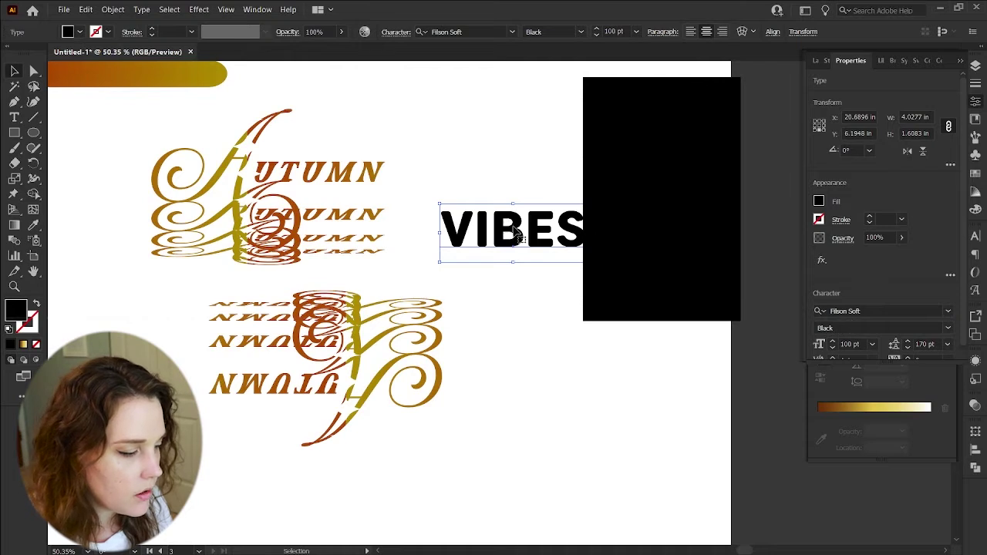
- Move the VIBES text into the gap between the upright and the mirrored Autumn texts
drag(515, 232, 311, 276)
scroll(483, 224, left, 4)
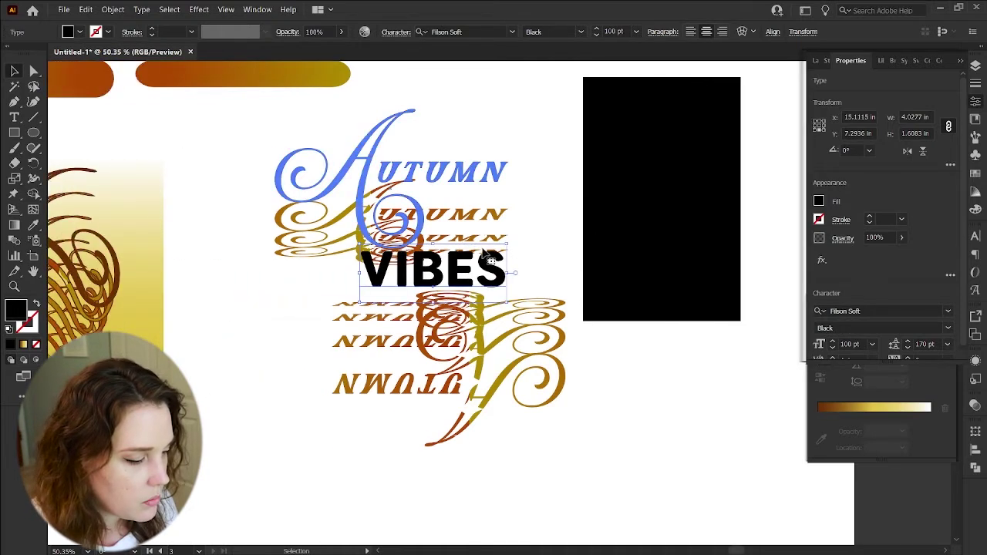
drag(485, 254, 478, 261)
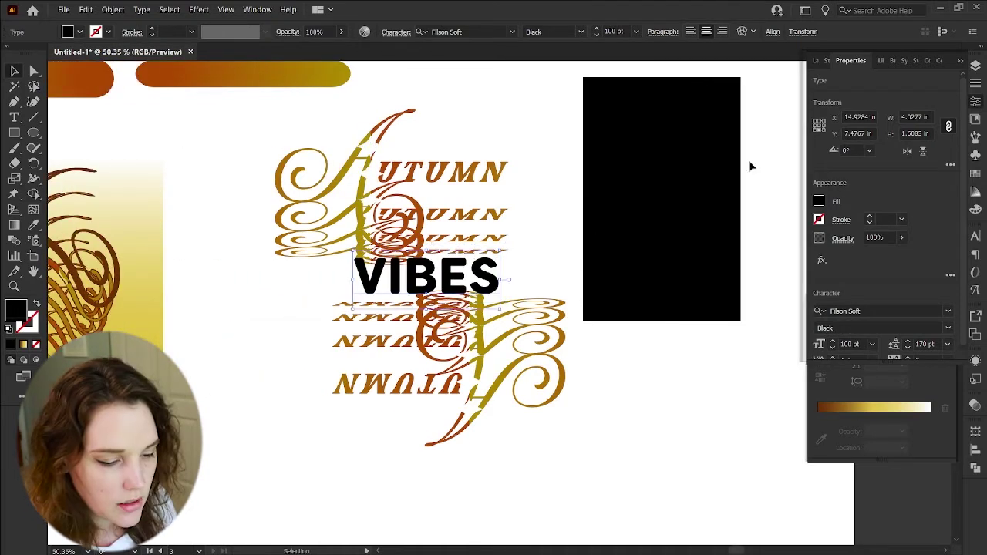
- Fill the VIBES text with the olive swatch and scale it down slightly to about 93 pt
click(975, 173)
click(824, 200)
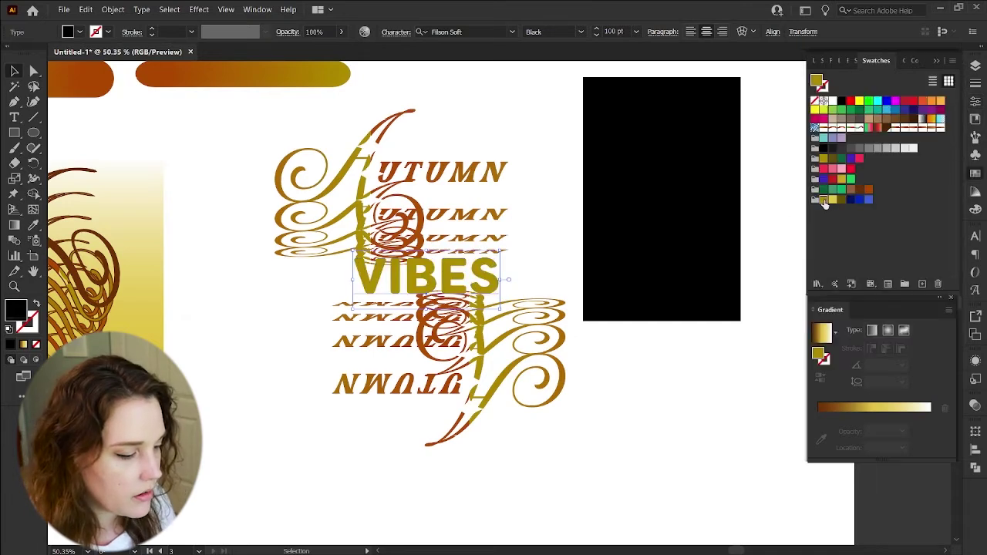
click(642, 227)
key(Delete)
drag(550, 310, 542, 317)
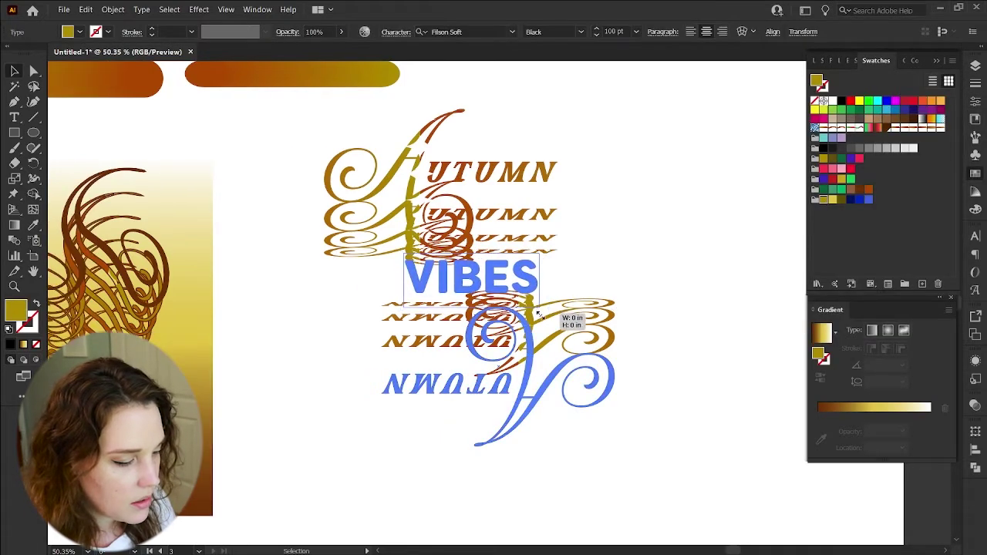
click(614, 246)
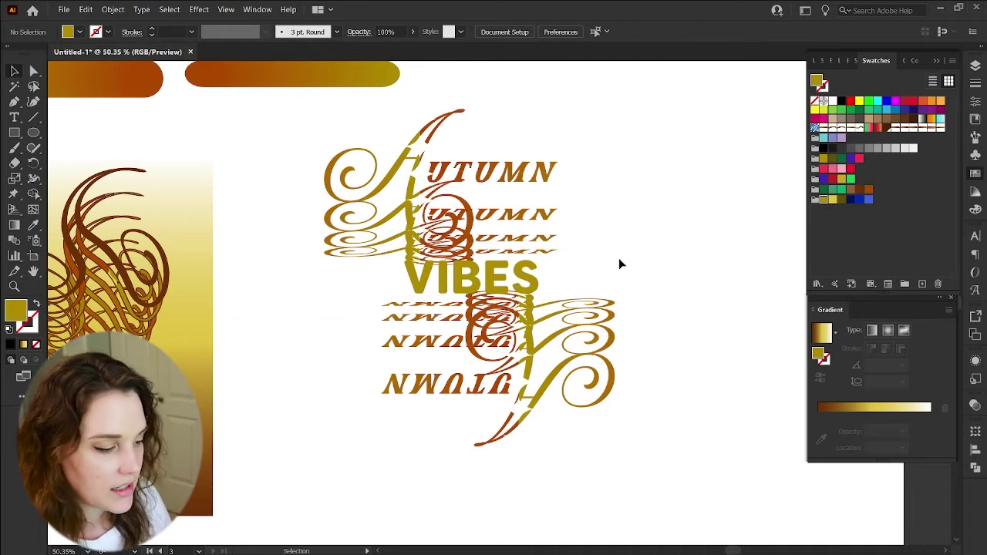
- Duplicate the olive VIBES text onto the empty artboard area beside the Autumn design
scroll(618, 265, right, 5)
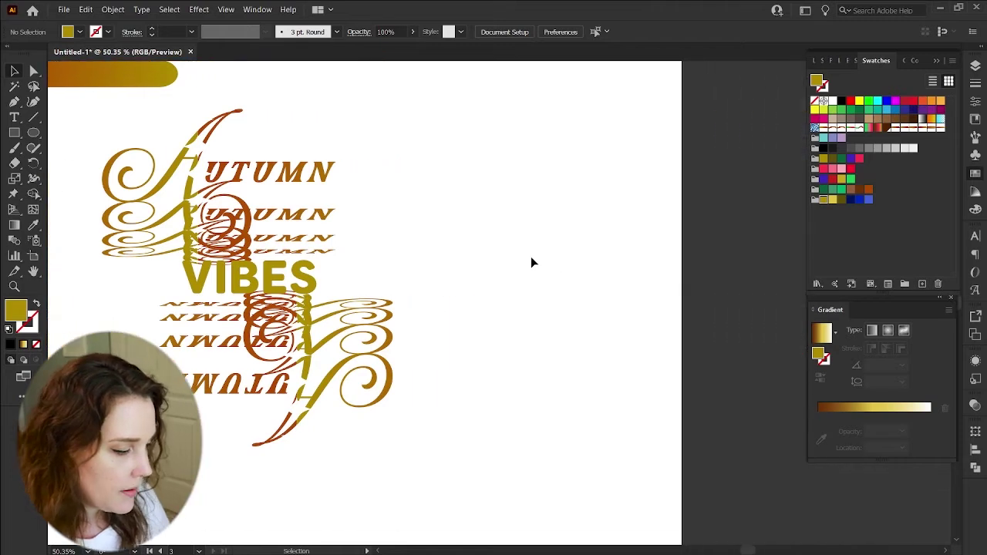
click(279, 275)
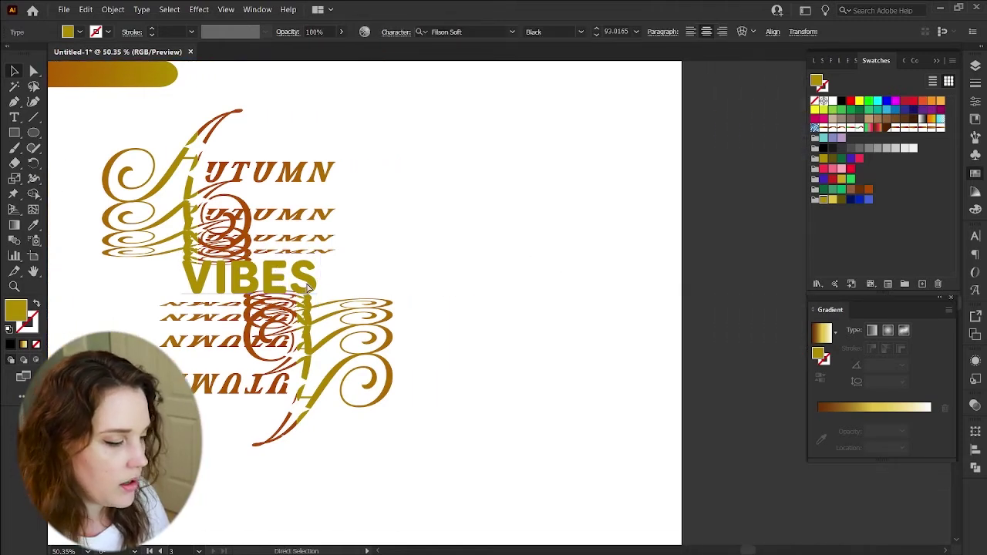
key(v)
drag(278, 284, 518, 173)
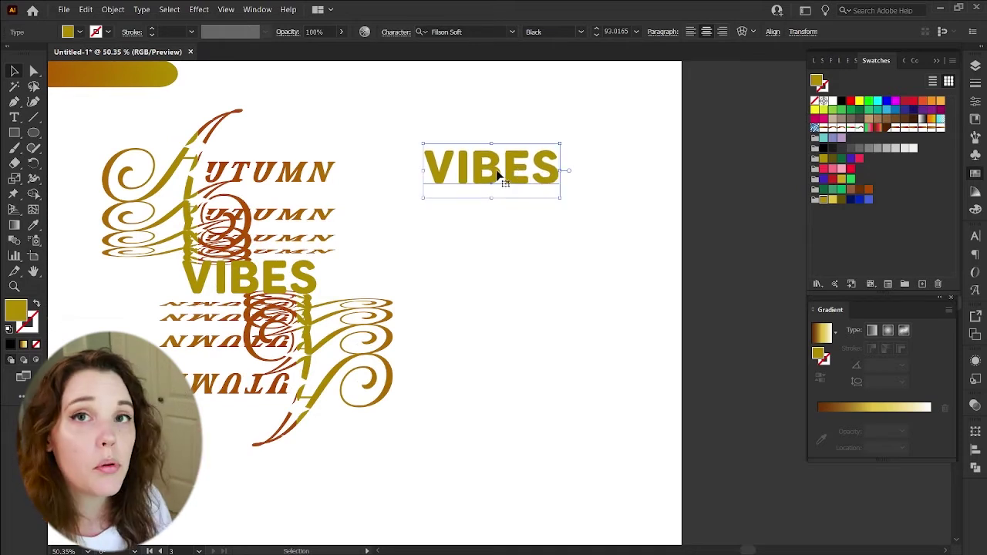
- Duplicate the separate VIBES copy slightly down and to the right, and fill the new one with dark brown
key(a)
key(v)
drag(490, 170, 503, 213)
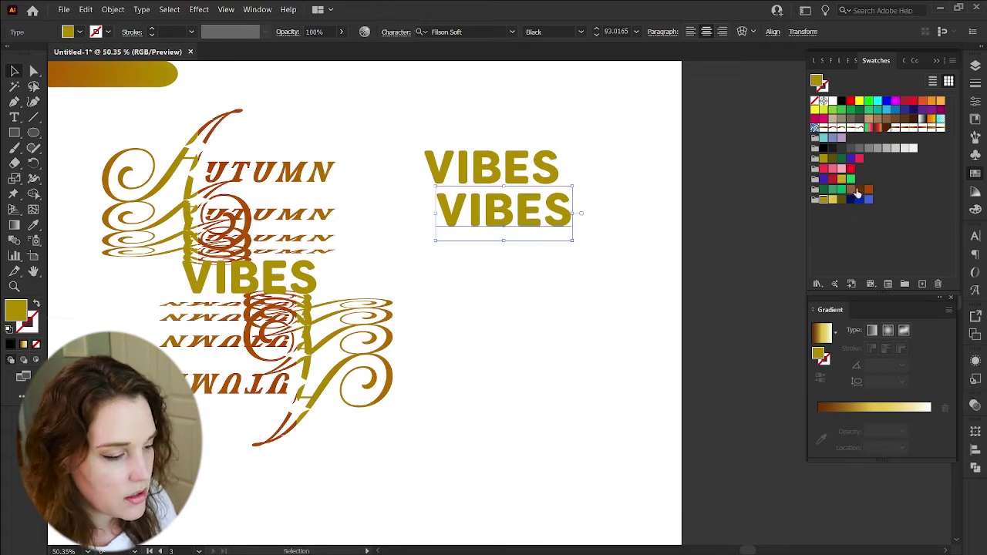
click(859, 189)
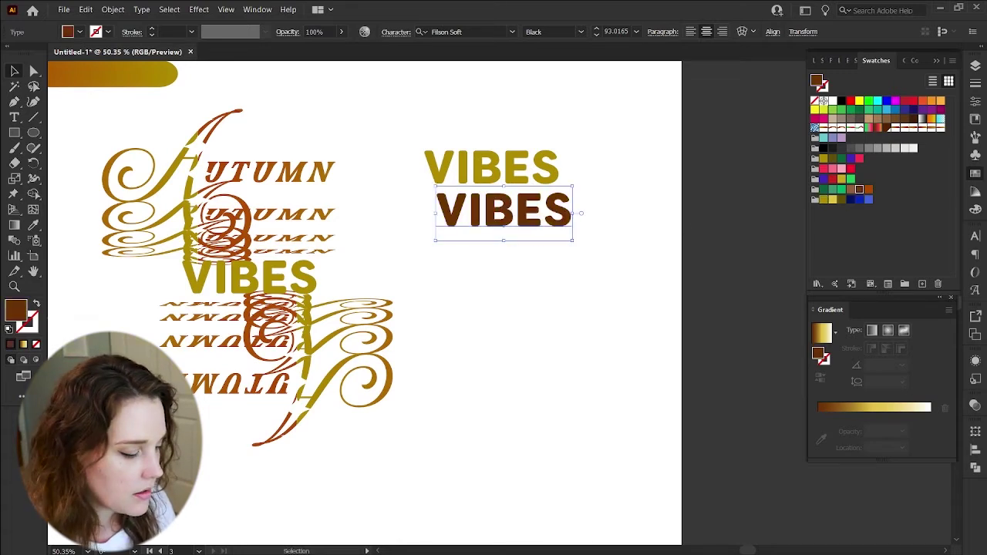
- Blend the olive and brown VIBES texts together using Specified Steps spacing with 3 steps
shift+click(515, 175)
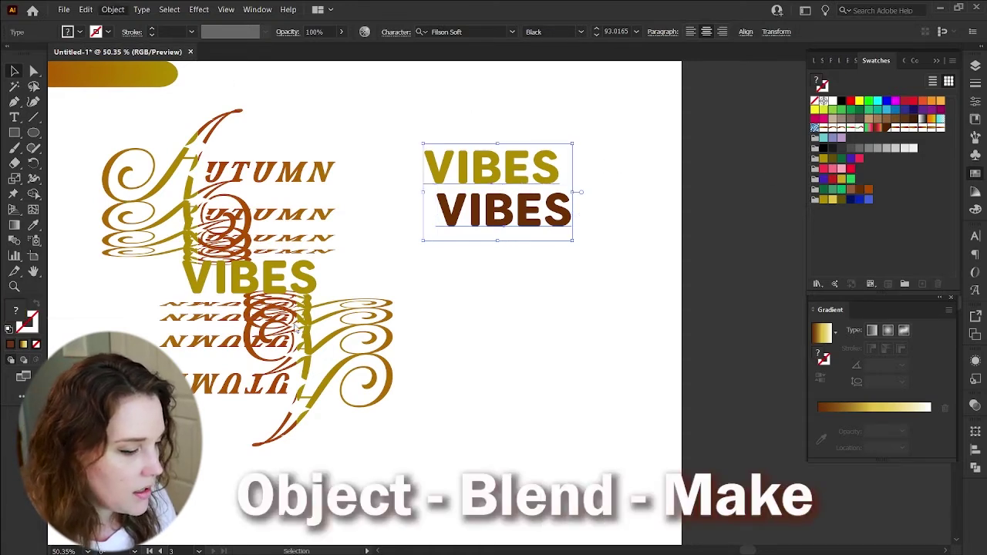
key(ctrl+alt+b)
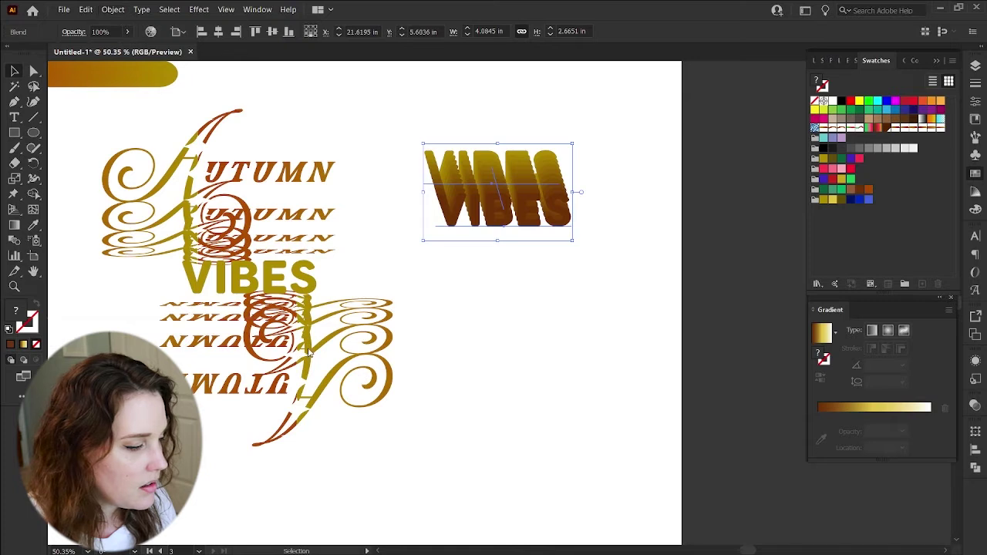
click(278, 247)
double_click(742, 98)
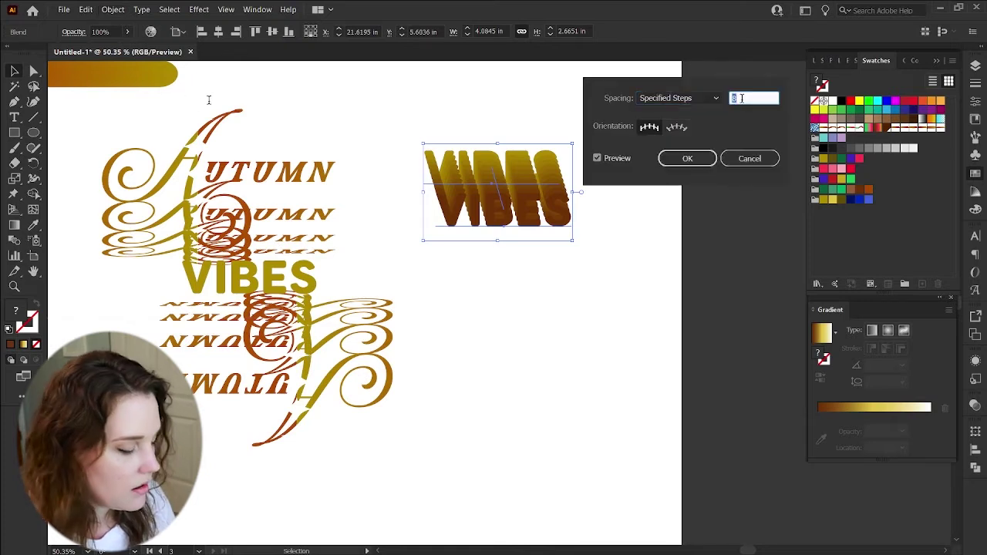
text(3)
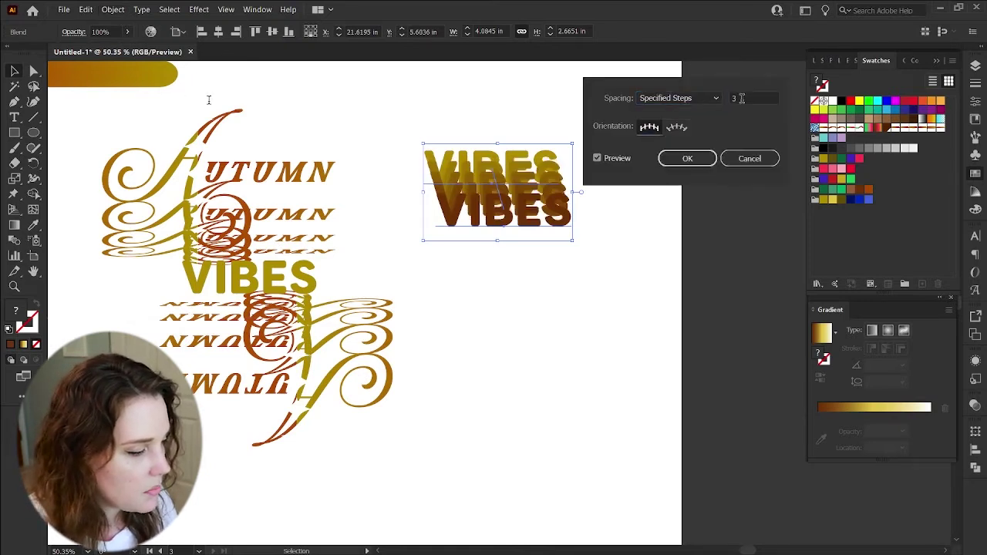
click(687, 158)
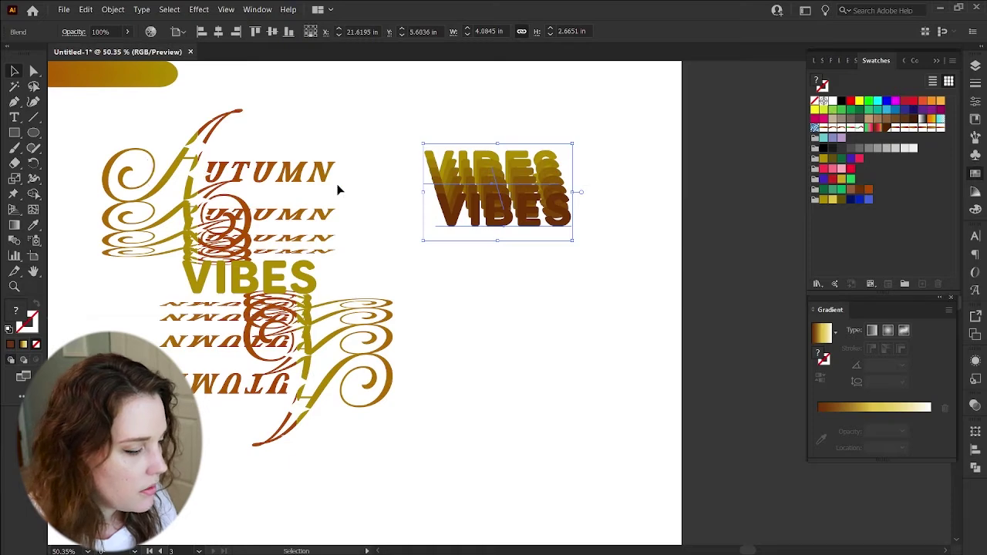
- Reorder the objects inside the VIBES blend so the olive text sits above the dark brown text
scroll(338, 190, left, 5)
scroll(337, 190, left, 20)
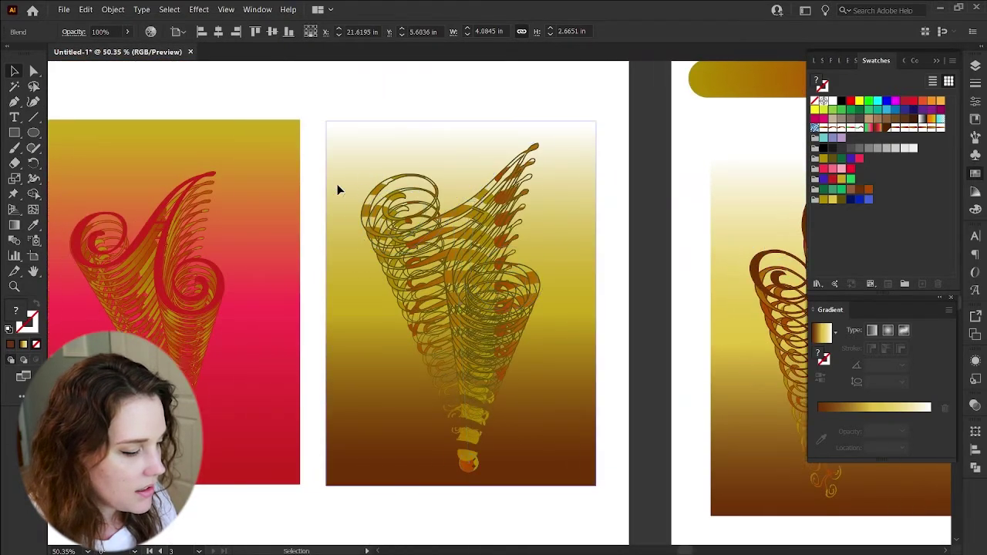
scroll(337, 190, left, 15)
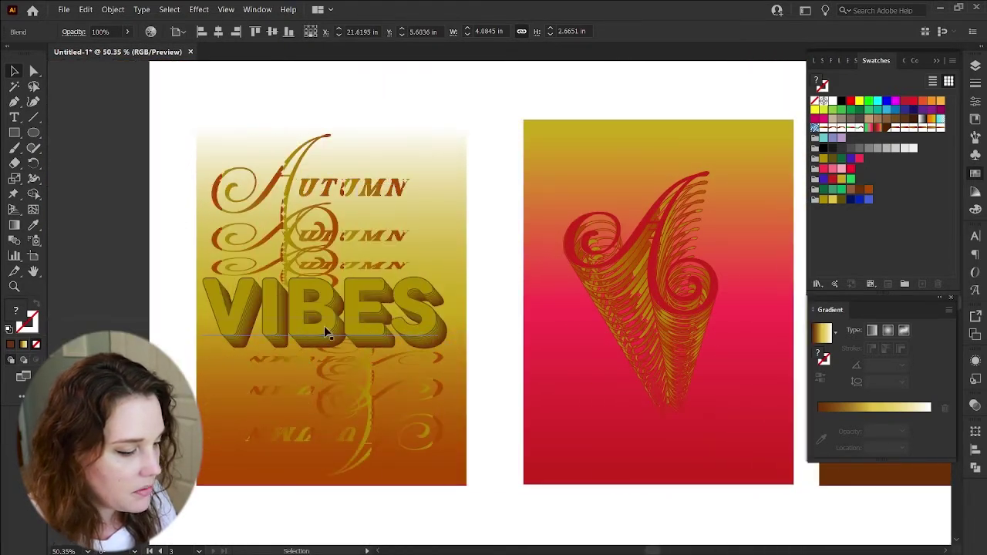
scroll(332, 321, right, 20)
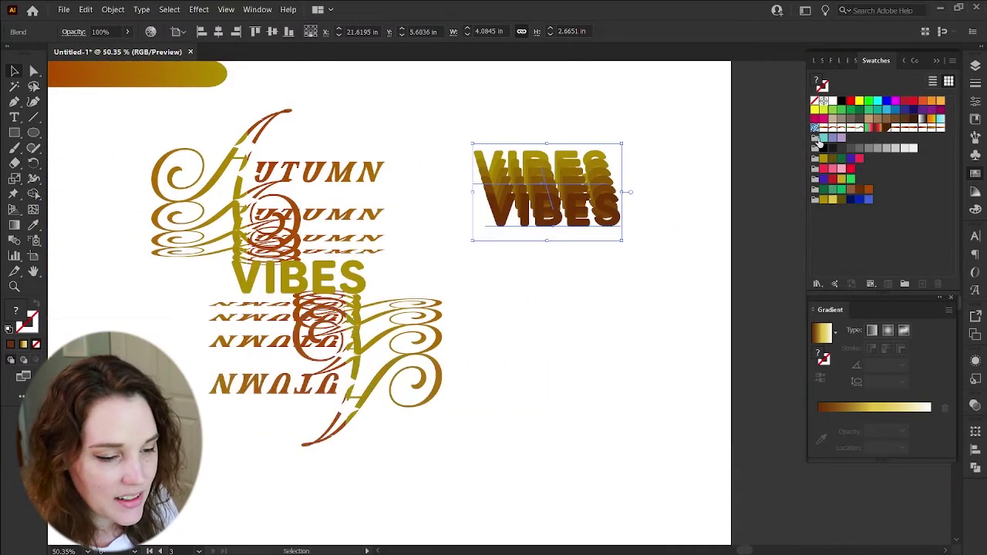
click(978, 67)
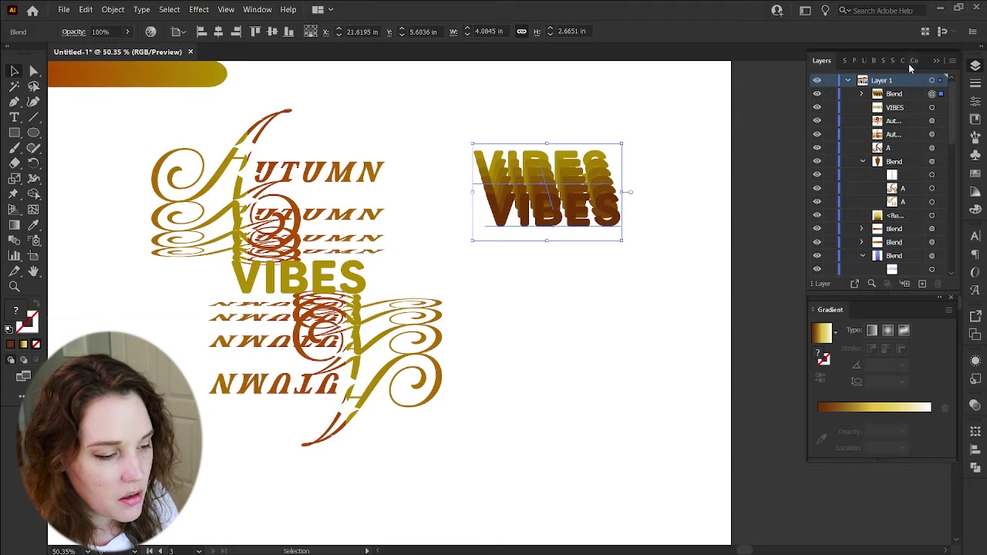
click(862, 94)
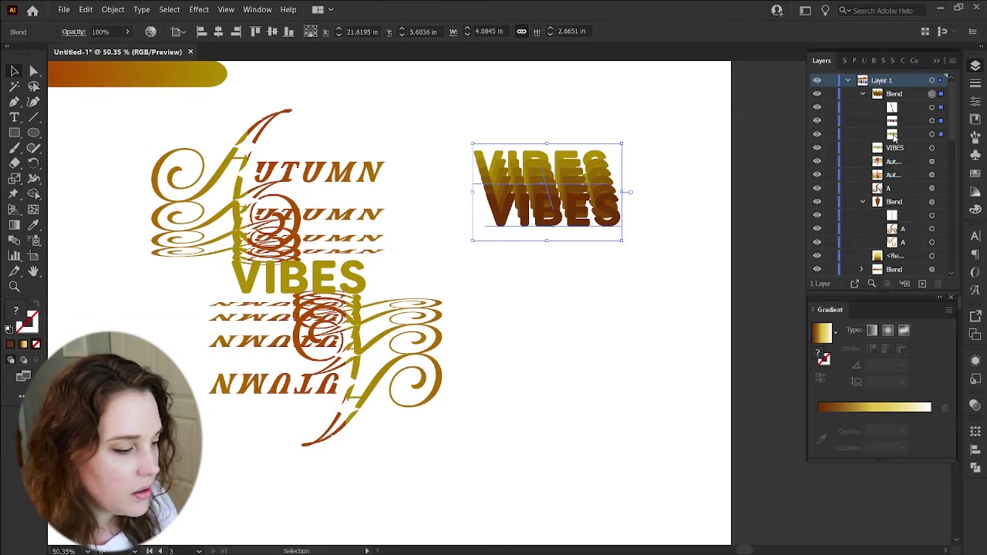
scroll(221, 236, left, 5)
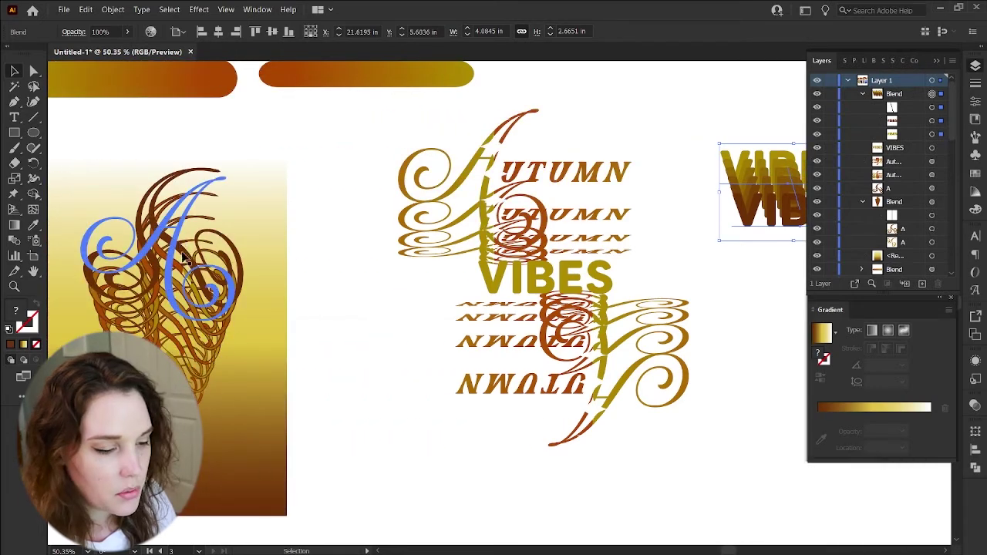
scroll(689, 271, right, 5)
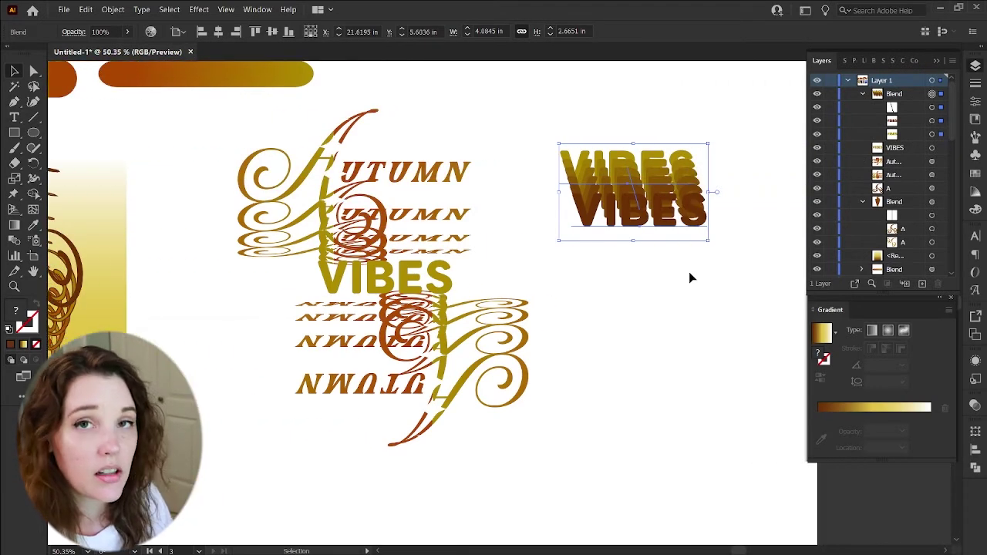
click(893, 135)
click(680, 181)
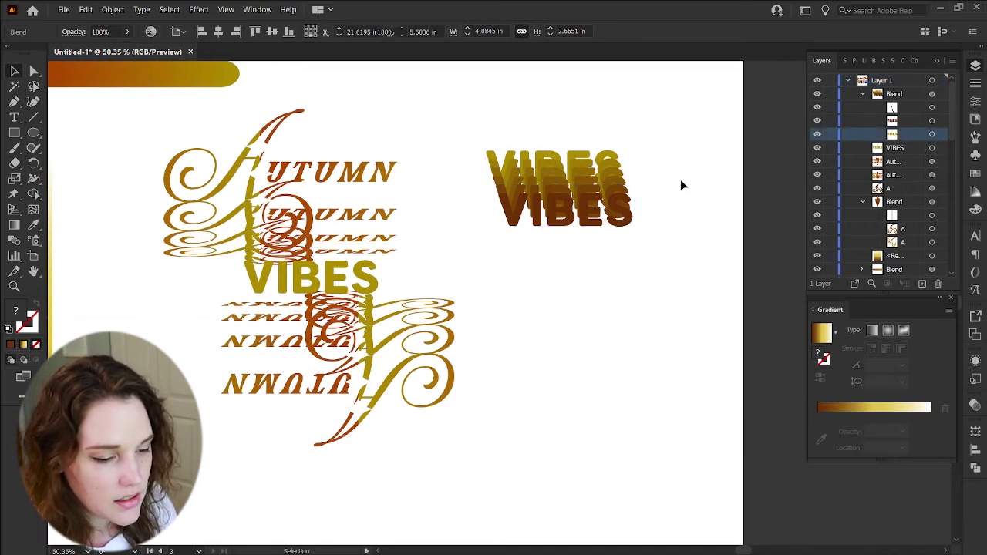
click(941, 135)
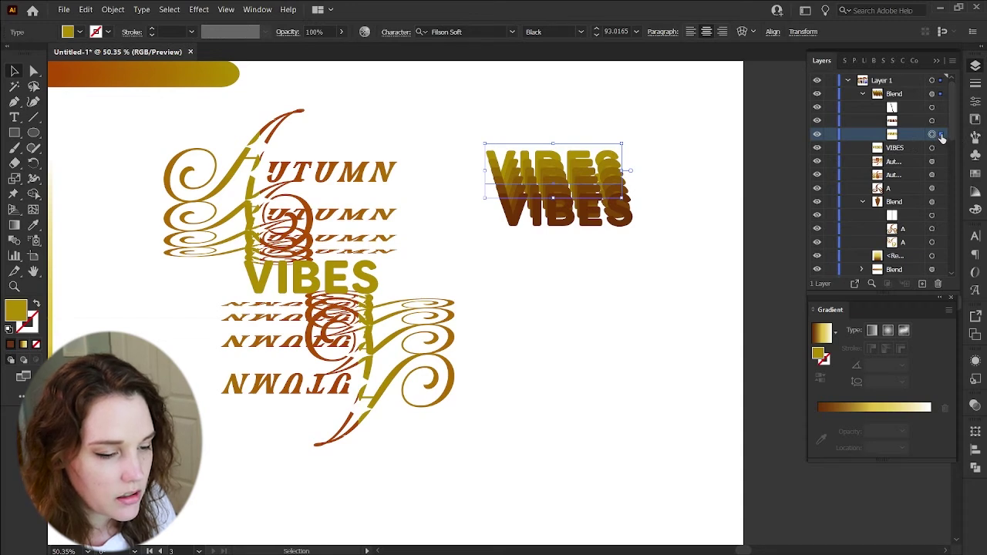
drag(909, 134, 905, 121)
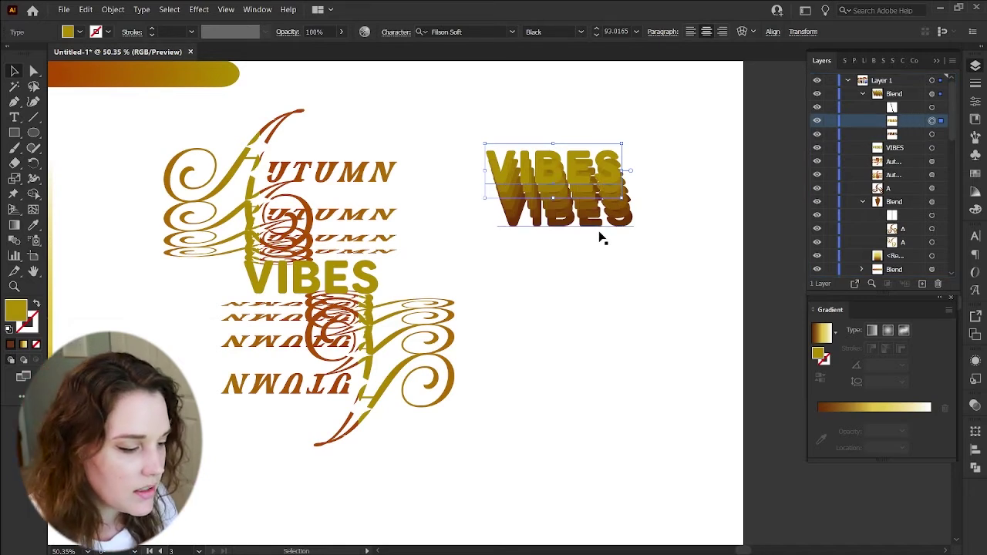
- Check the VIBES blend's spacing options and keep Specified Steps at 3
click(622, 222)
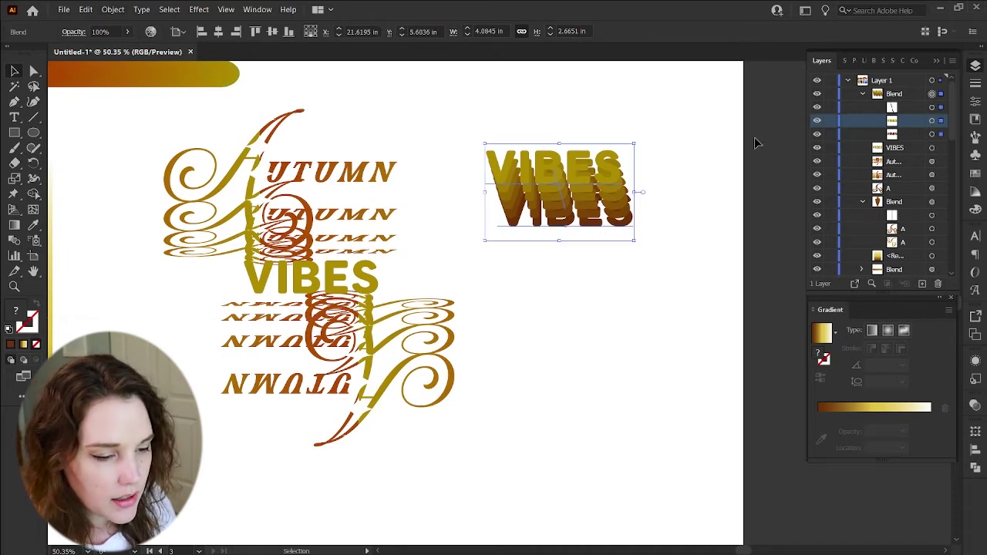
click(976, 102)
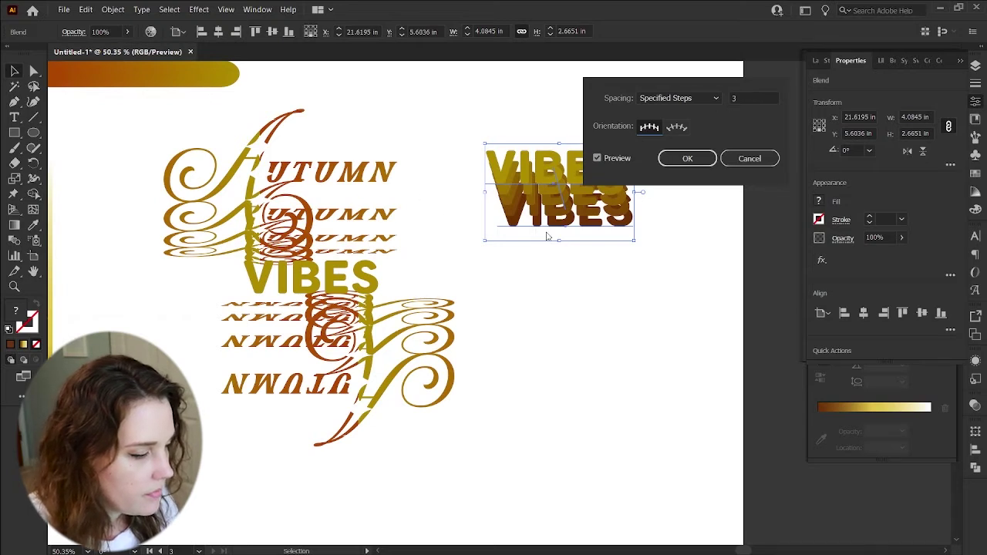
key(Return)
- Move the dark brown VIBES text inside the blend upward, closer to the olive VIBES text
click(644, 286)
key(a)
click(601, 227)
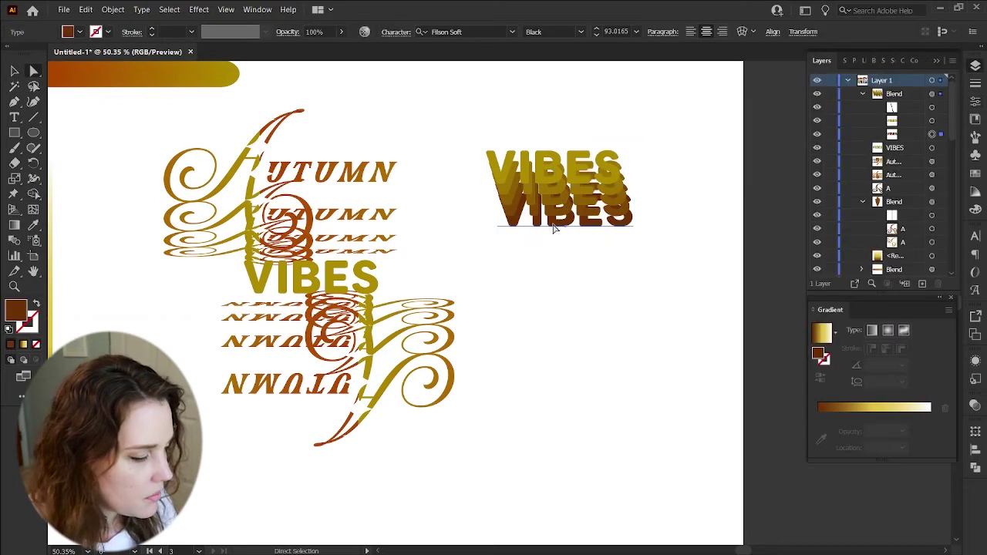
drag(567, 222, 584, 198)
click(540, 271)
key(a)
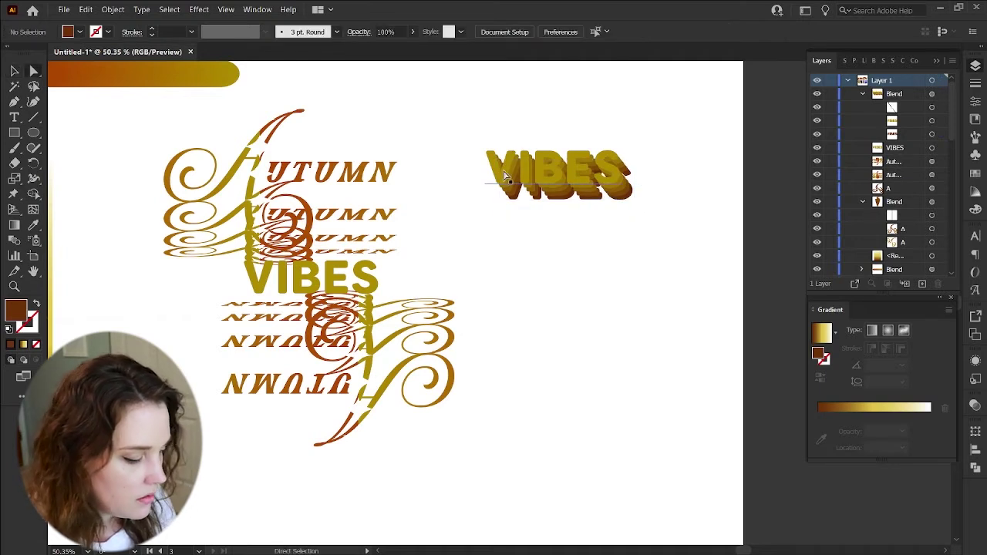
- Give the olive VIBES text at the front of the blend a dark olive stroke
click(503, 176)
key(v)
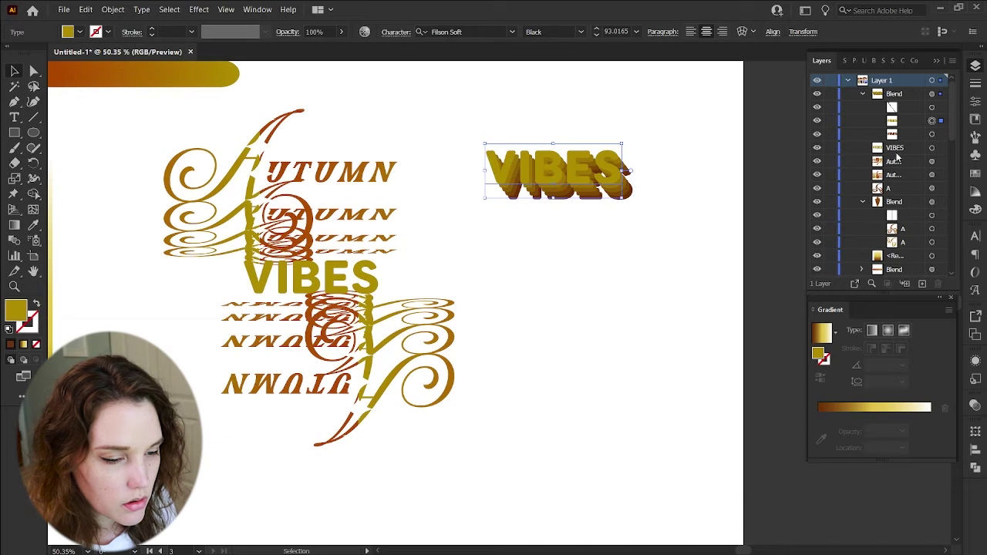
click(973, 102)
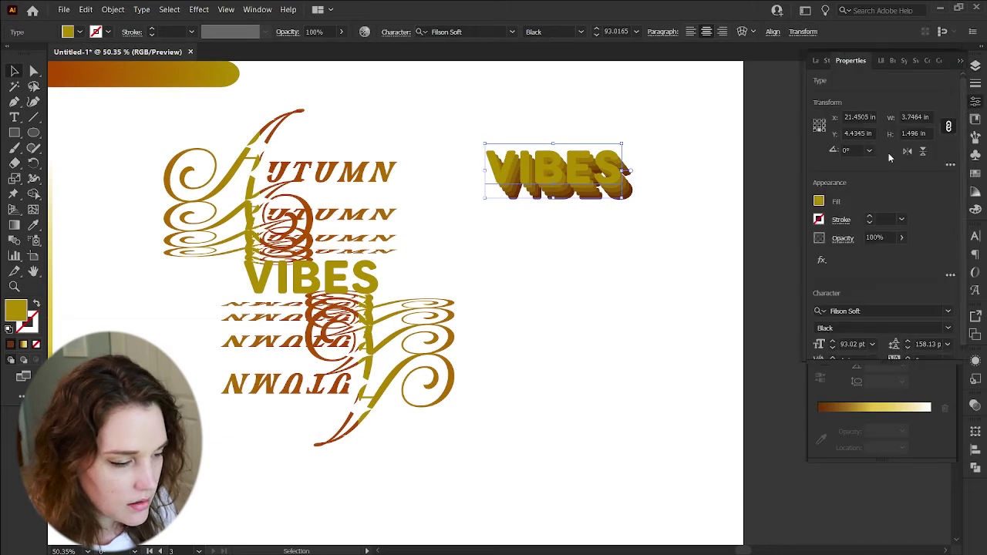
click(819, 221)
click(819, 221)
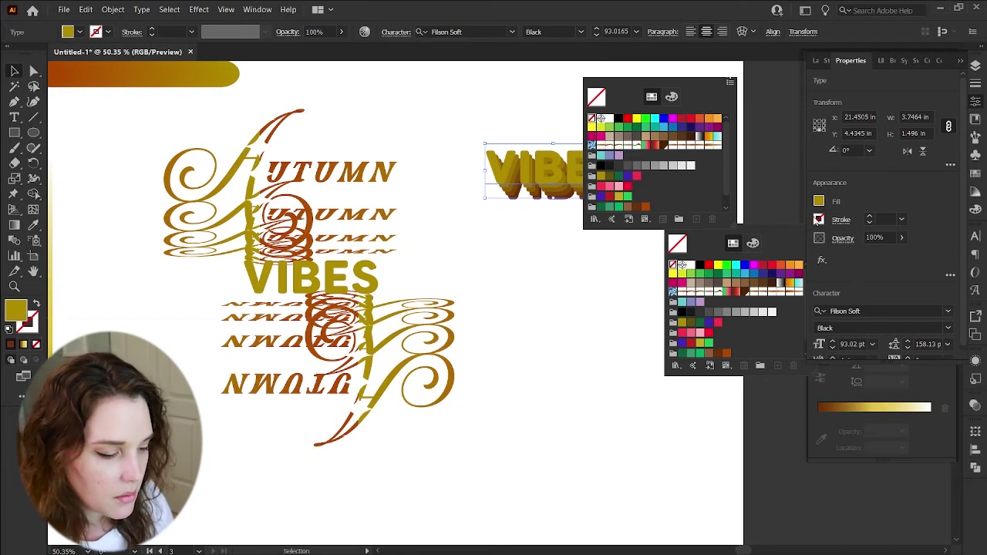
click(691, 324)
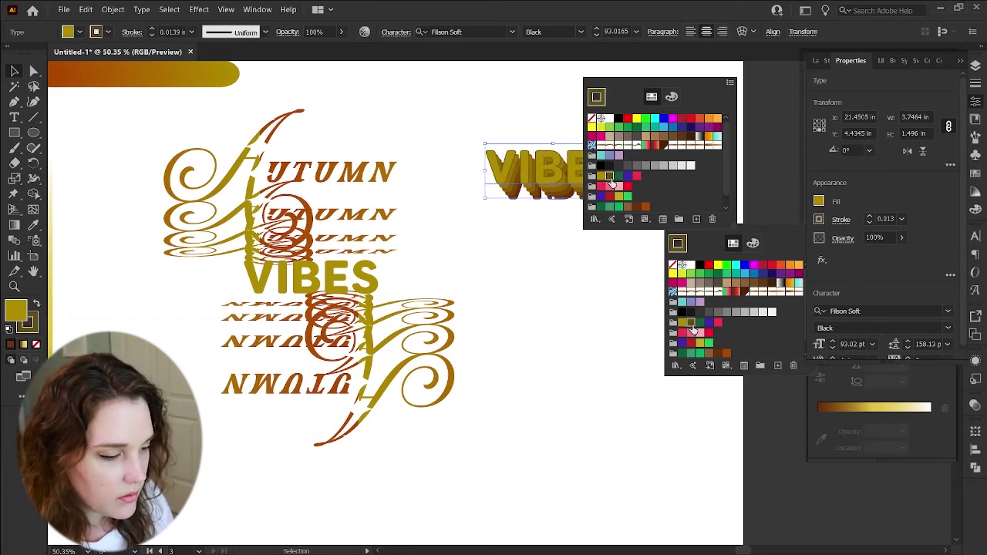
click(671, 200)
click(671, 201)
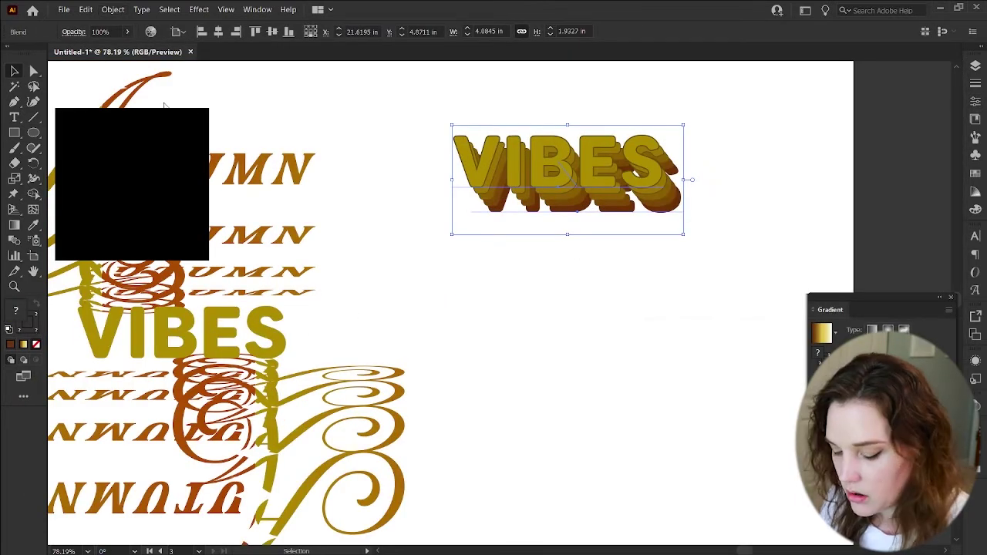
- Set the VIBES blend to 10 specified steps
text(10)
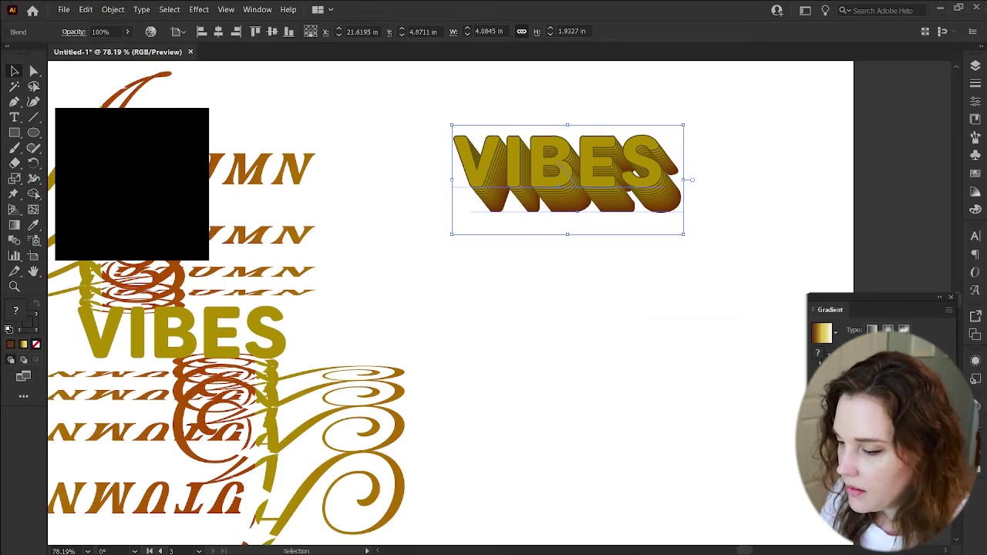
click(492, 288)
key(z)
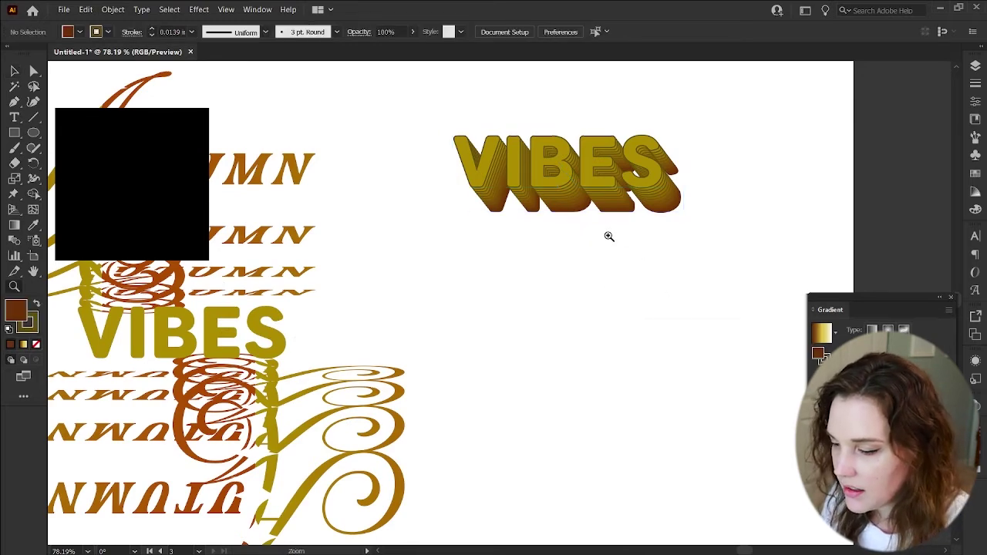
- Move the plain VIBES text out of the Autumn design and place the blended VIBES lettering in the design's centre instead
scroll(609, 237, down, 1)
scroll(577, 268, left, 3)
scroll(381, 339, left, 2)
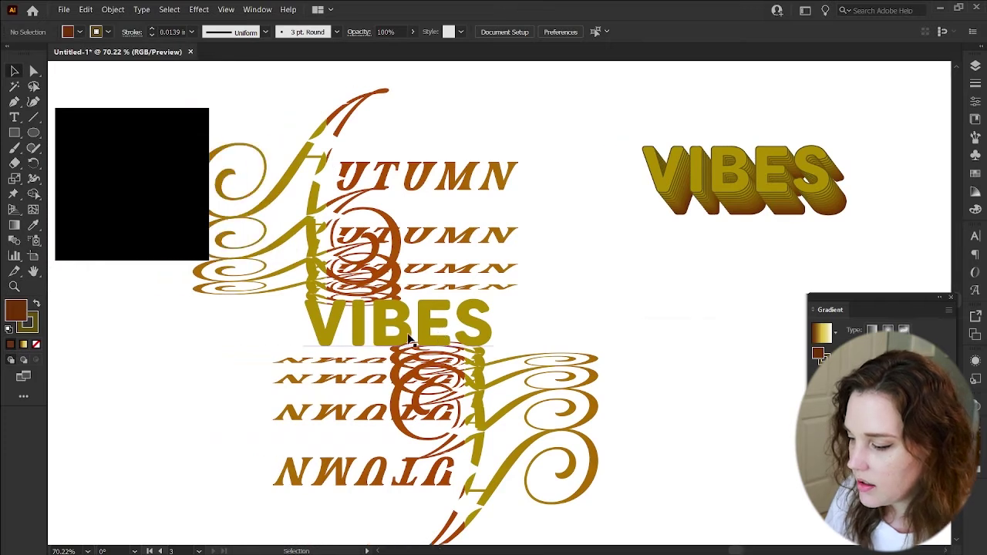
drag(404, 328, 772, 94)
drag(752, 199, 397, 334)
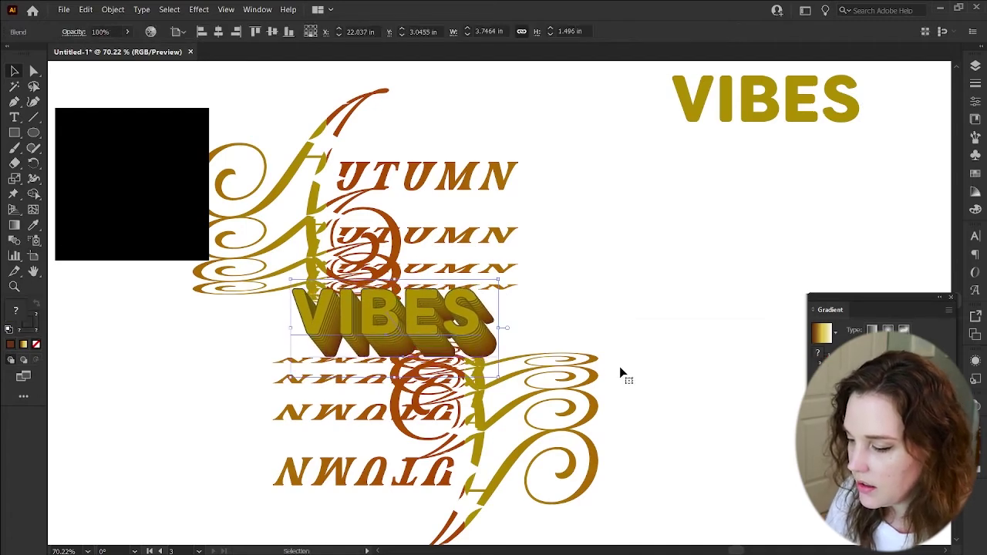
click(612, 297)
- Look over the gradient posters with repeated AUTUMN and VIBES lettering, comparing their blend directions, colours and outlines
scroll(610, 290, down, 3)
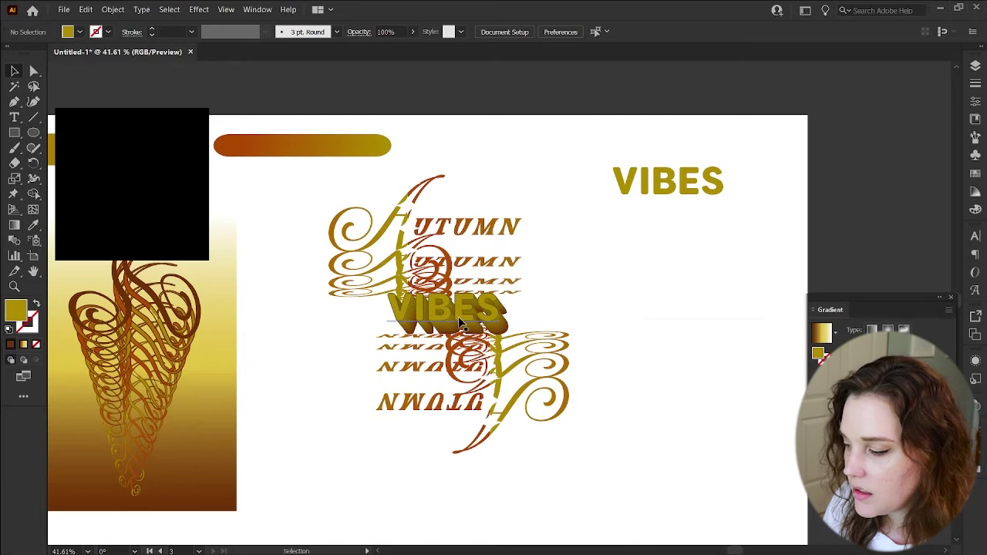
scroll(403, 344, left, 5)
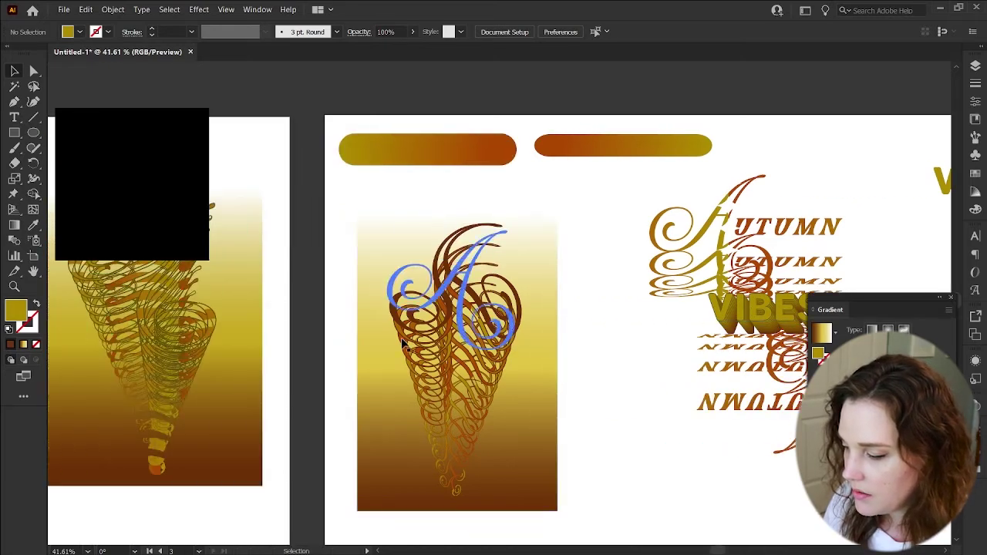
scroll(402, 344, down, 3)
scroll(349, 331, right, 6)
scroll(478, 310, left, 1)
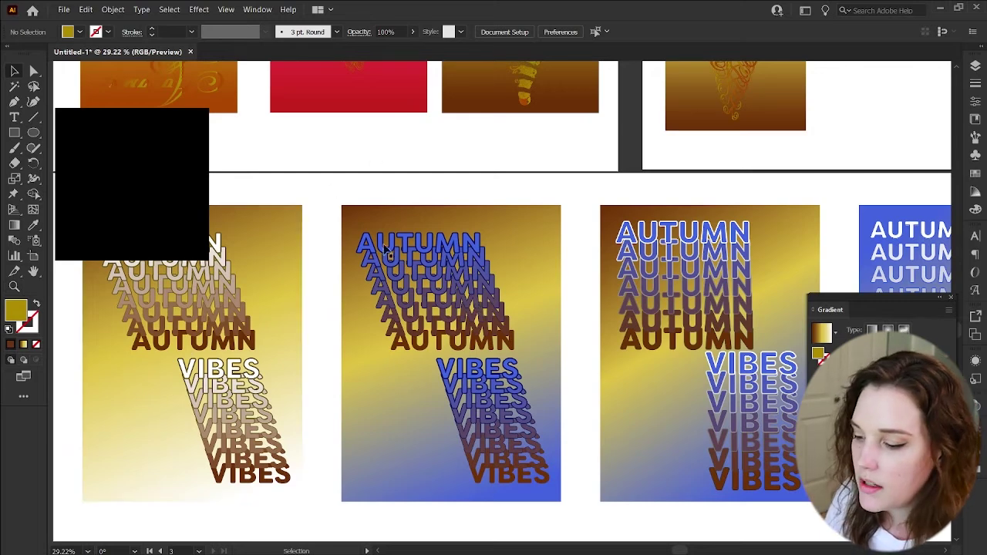
scroll(524, 303, right, 6)
scroll(525, 303, left, 8)
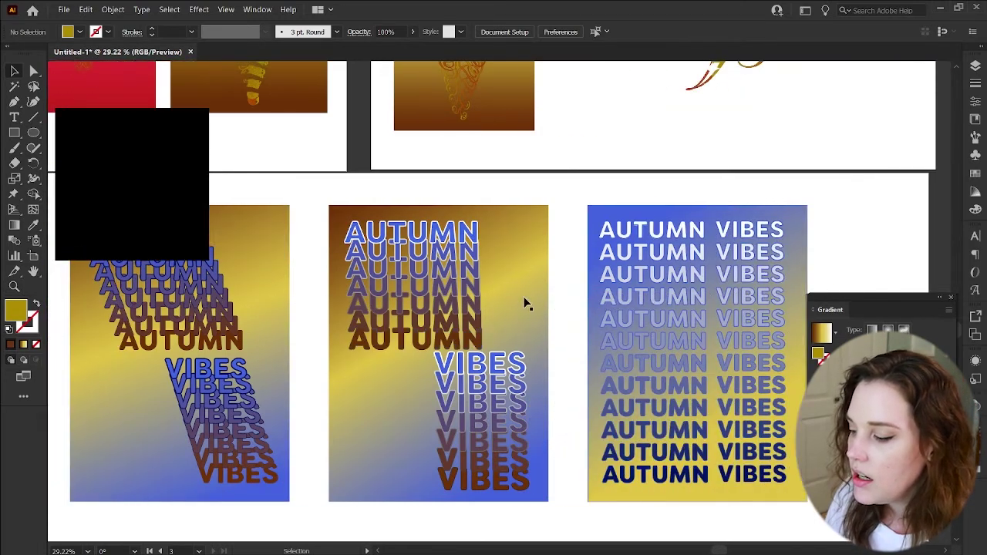
scroll(525, 302, right, 8)
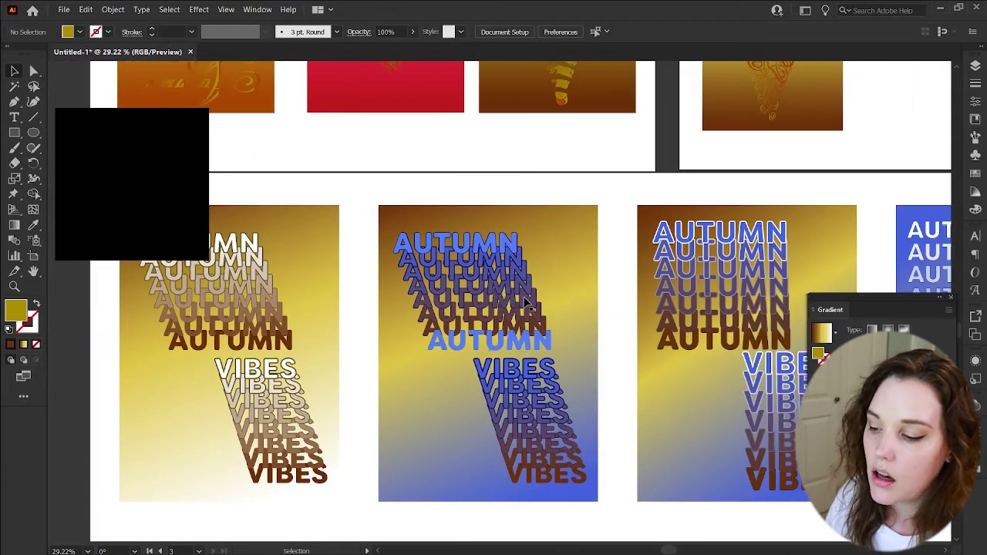
scroll(524, 302, right, 1)
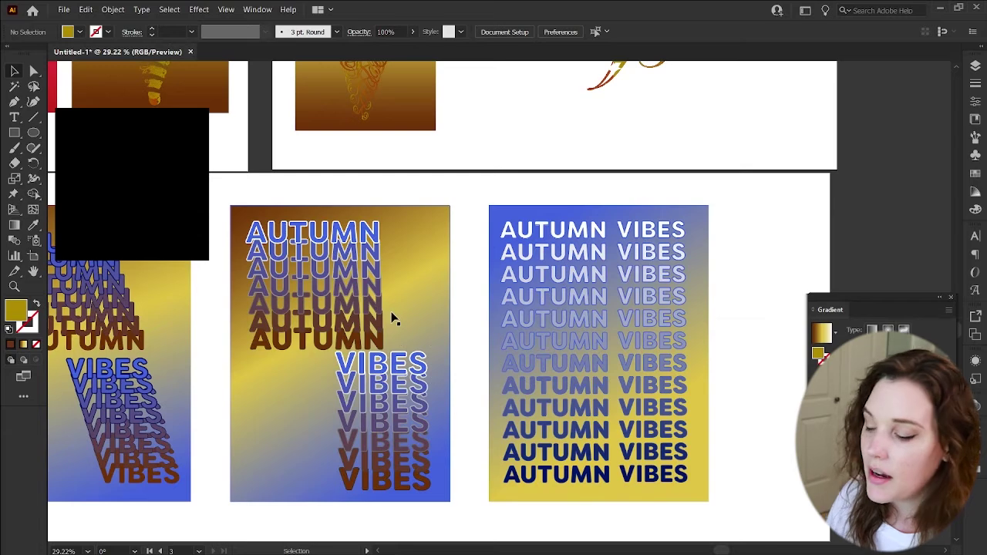
scroll(392, 315, left, 3)
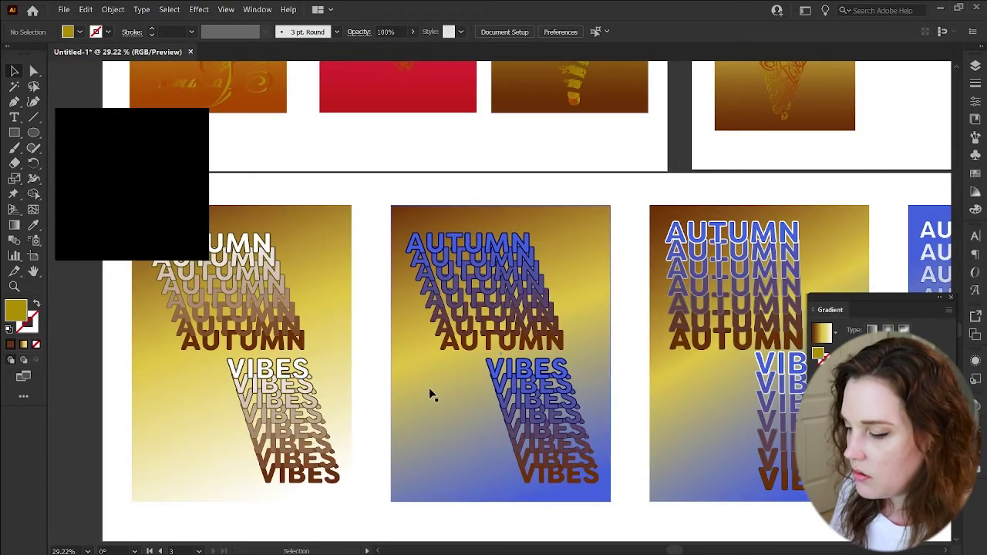
scroll(430, 392, down, 2)
scroll(429, 395, up, 1)
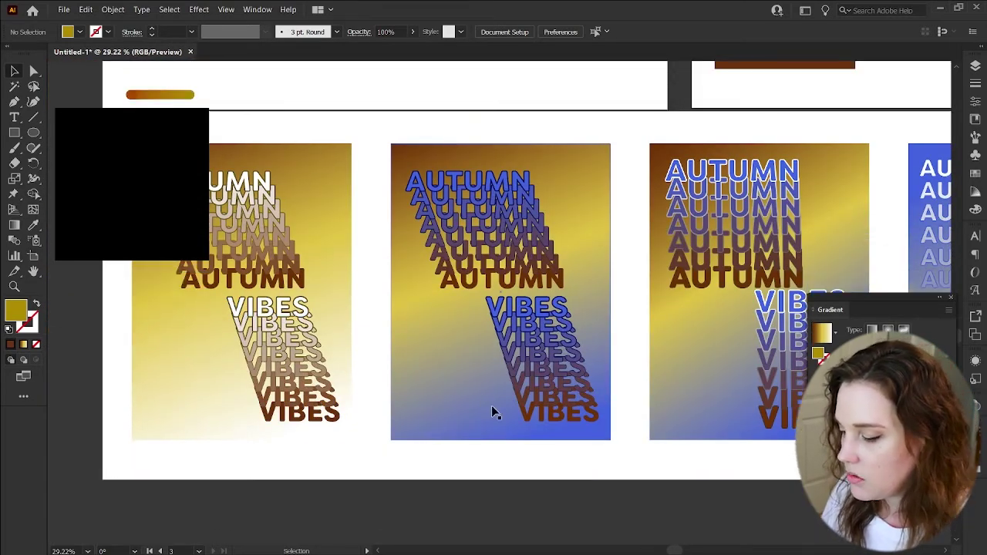
scroll(491, 410, down, 1)
scroll(479, 445, down, 1)
key(z)
drag(479, 445, 446, 439)
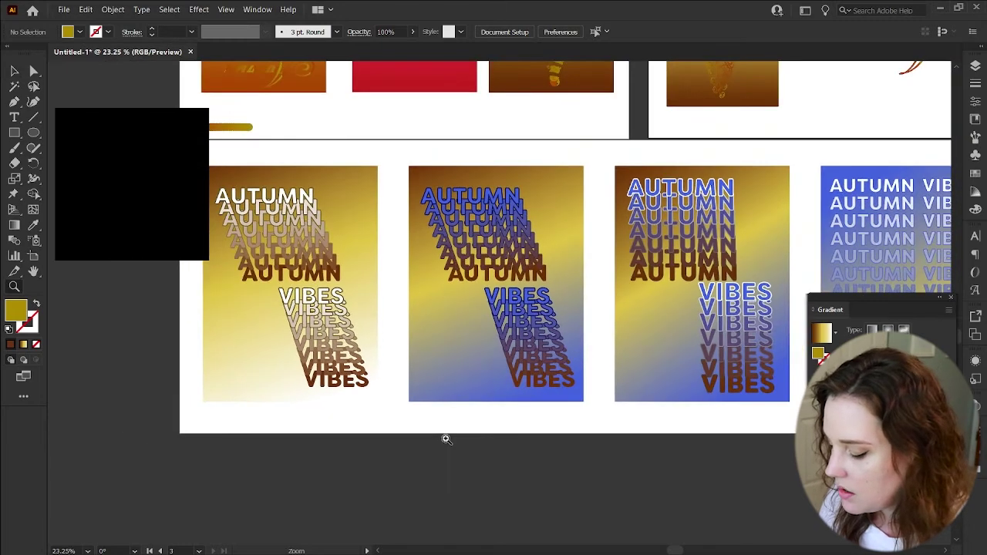
scroll(446, 439, down, 3)
scroll(446, 439, down, 1)
key(v)
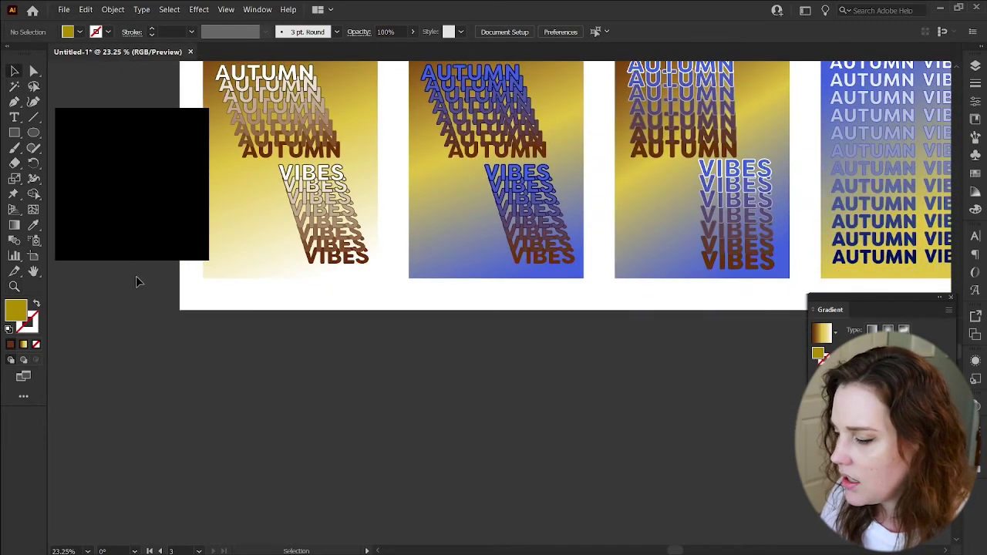
- Add the text AUTUMN near the upper left of a new empty artboard below the posters
scroll(446, 439, down, 3)
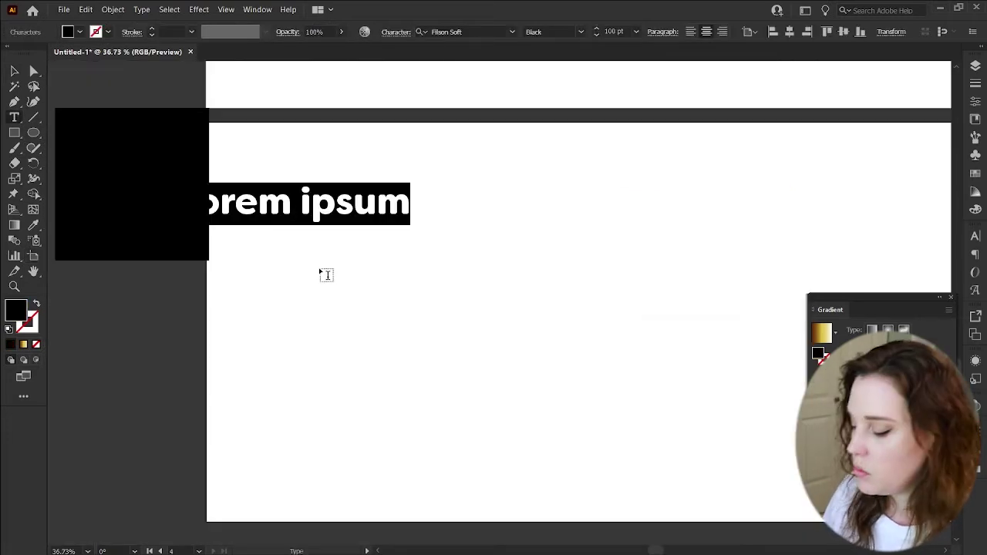
text(AUTUMN)
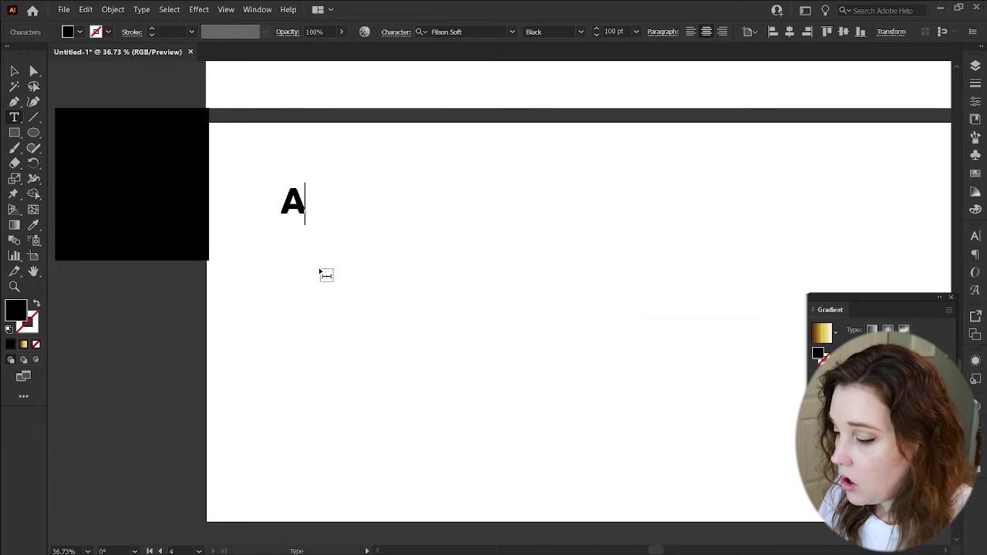
scroll(754, 229, down, 6)
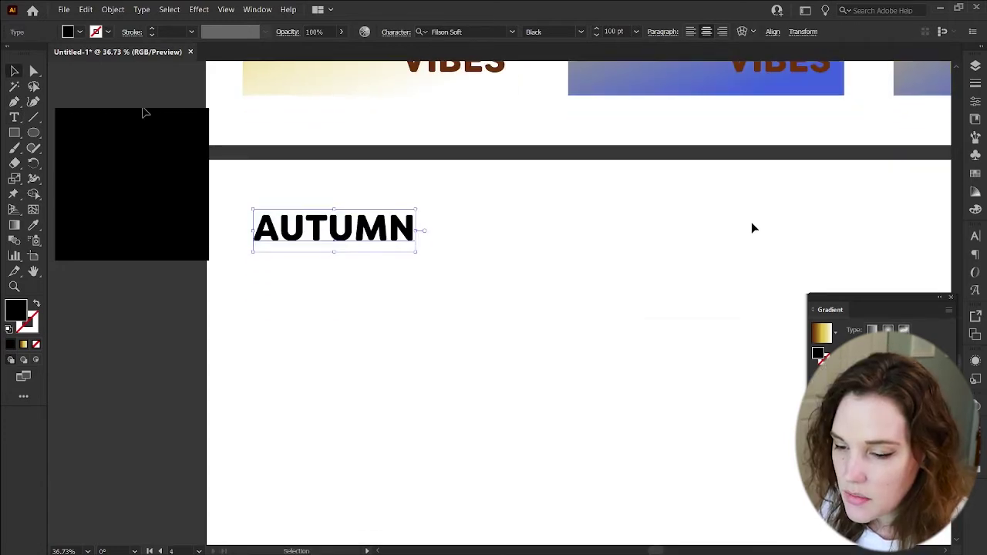
- Fill the AUTUMN text with white and give it a dark brown stroke
scroll(755, 229, up, 1)
click(975, 67)
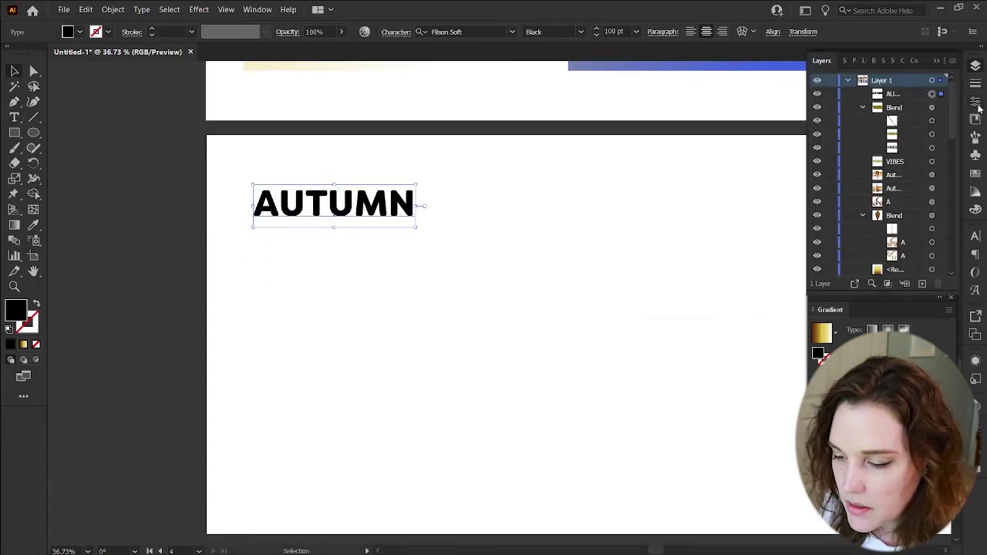
click(977, 103)
click(819, 201)
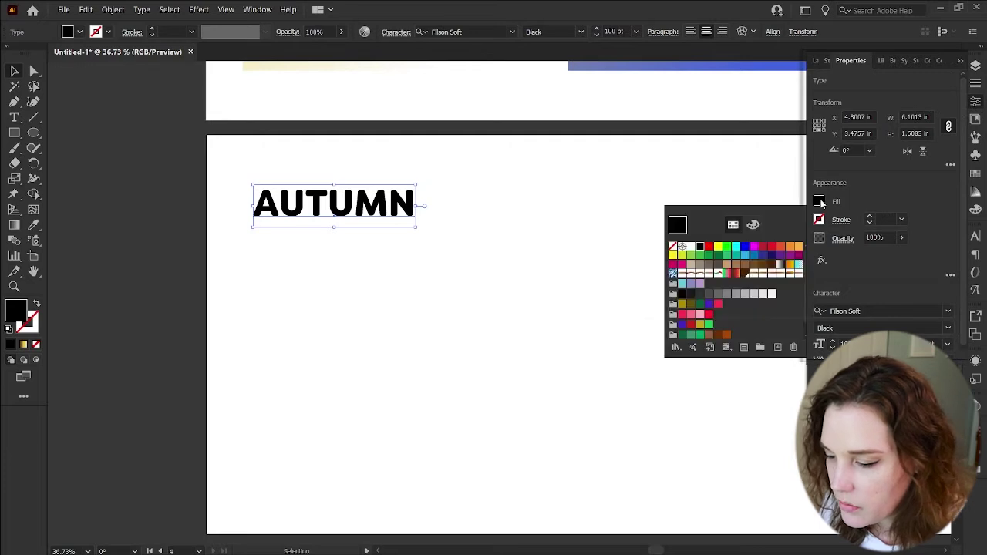
click(691, 246)
click(820, 202)
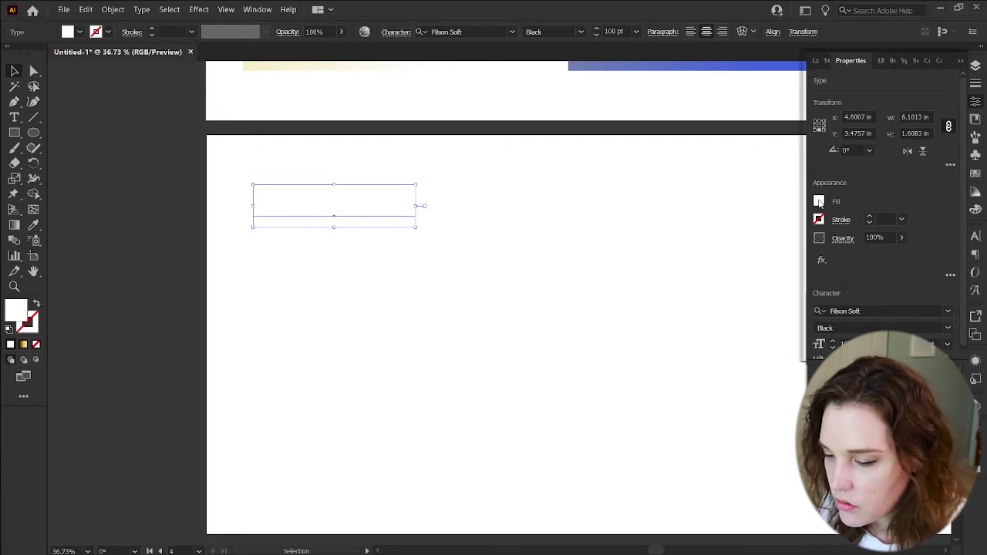
click(819, 220)
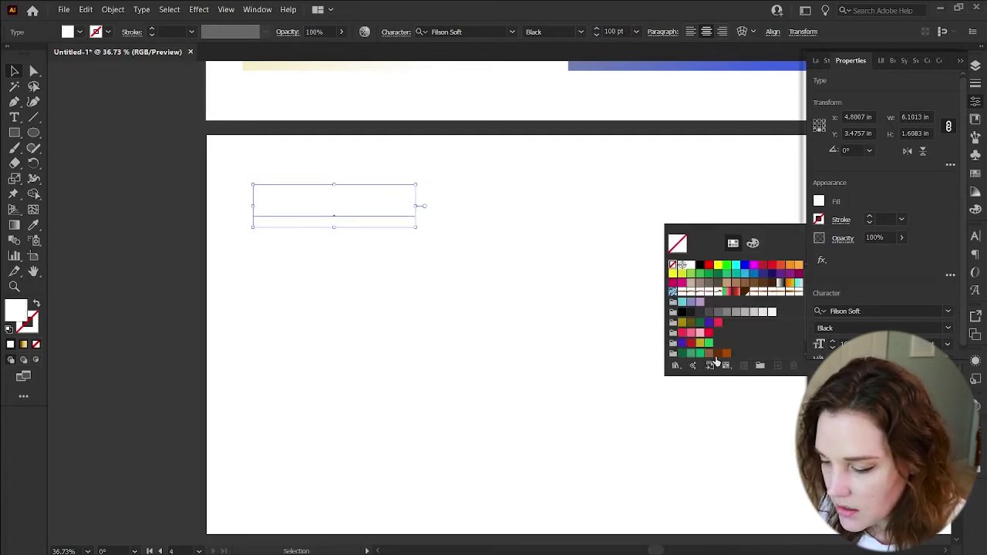
scroll(760, 347, down, 1)
click(717, 341)
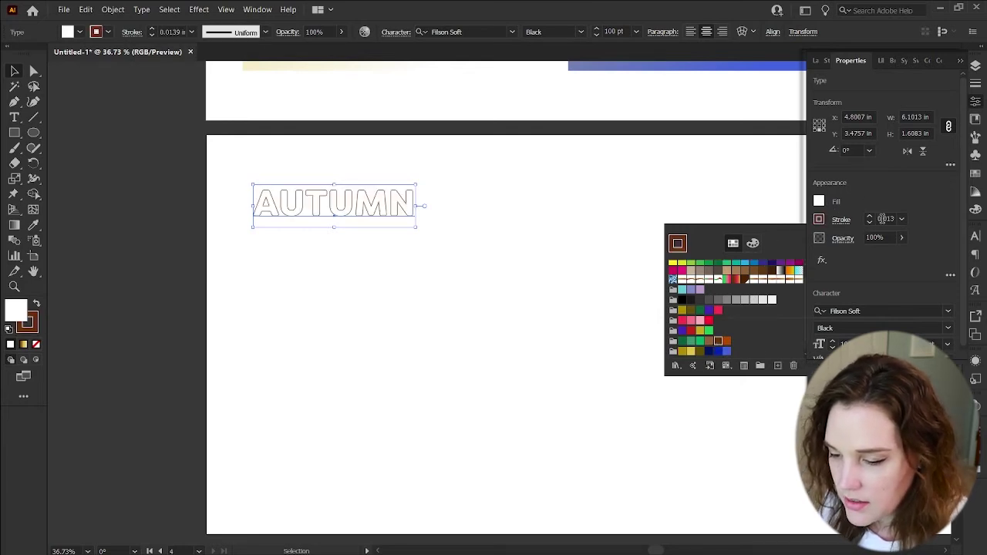
- Set the AUTUMN text's stroke weight to 0.04 in
click(883, 219)
click(884, 219)
text(0.03)
key(Return)
text(0.04)
key(Return)
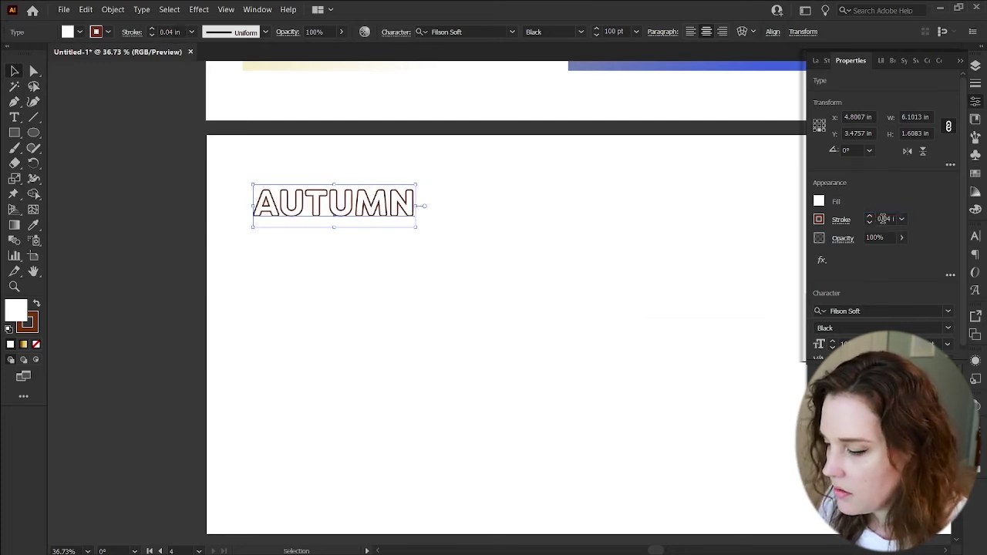
click(432, 248)
- Duplicate the AUTUMN text straight below the original and swap the copy's fill and stroke so it is brown with a white outline
click(363, 210)
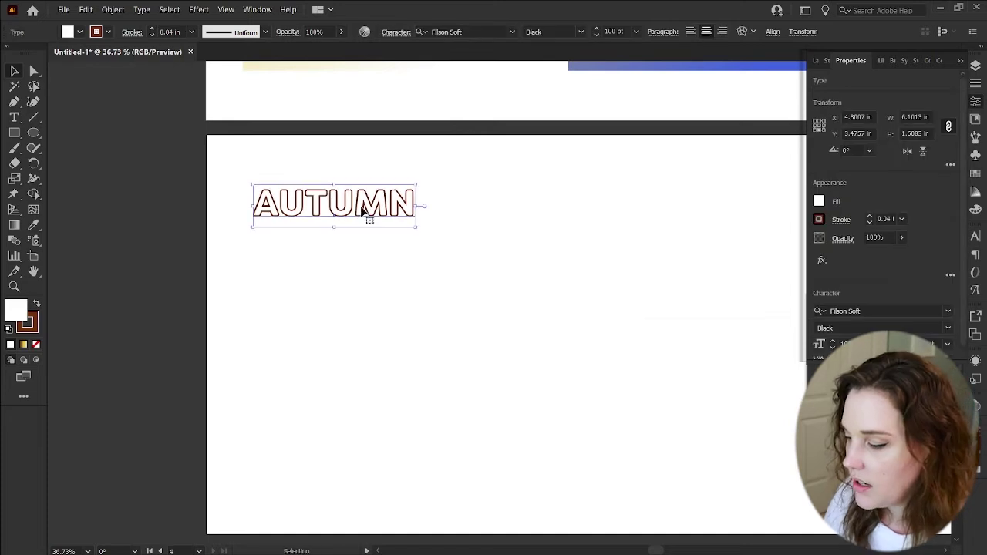
alt+drag(363, 205, 353, 311)
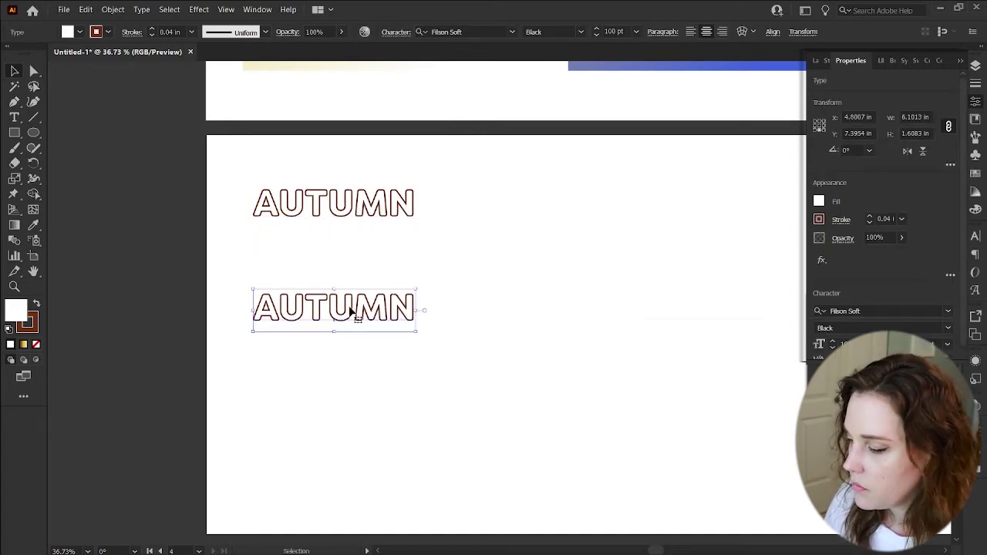
click(36, 303)
scroll(373, 224, up, 1)
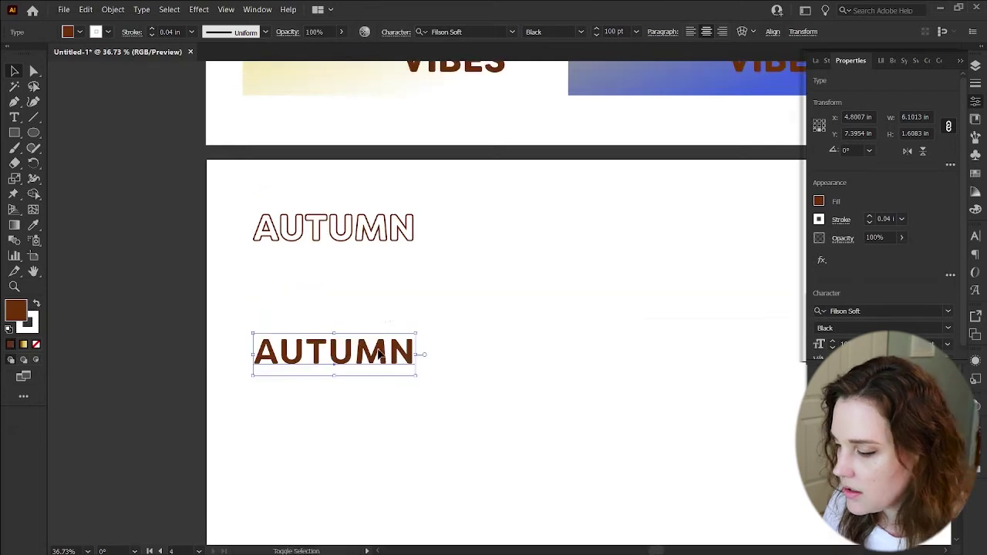
- Blend the outlined AUTUMN text with the brown AUTUMN copy below it
shift+click(373, 224)
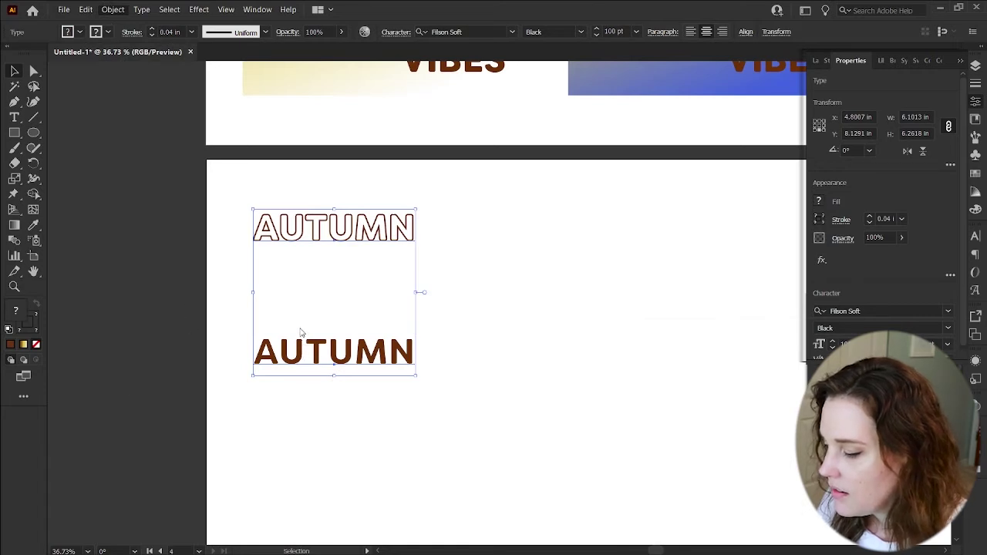
key(ctrl+alt+b)
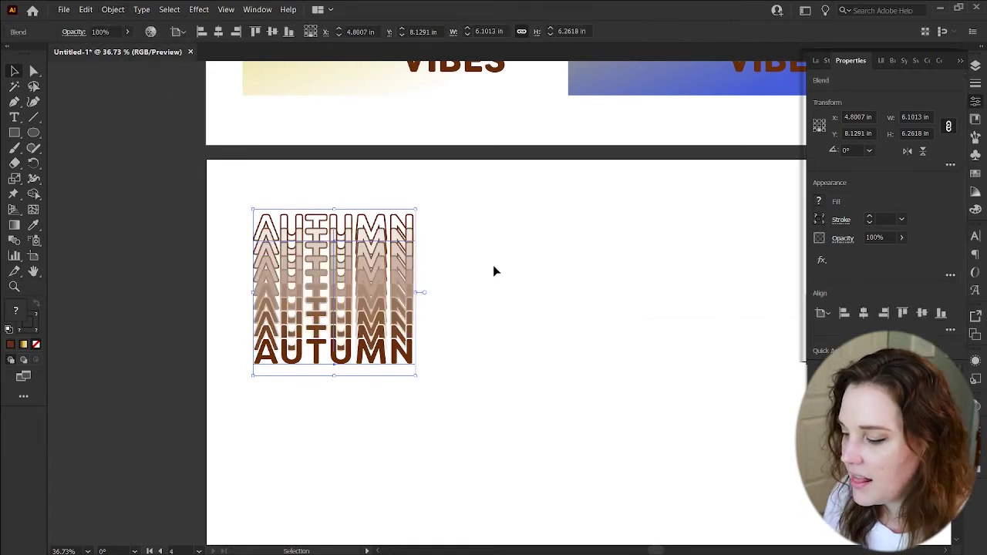
click(493, 343)
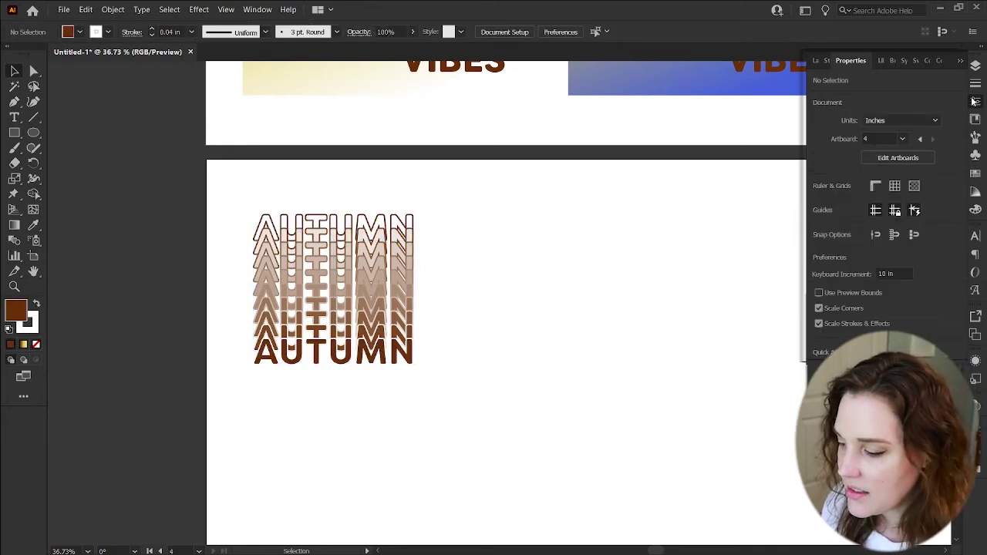
- Reorder the objects inside the AUTUMN blend so the white outlined text is stacked in front of the brown one
click(391, 228)
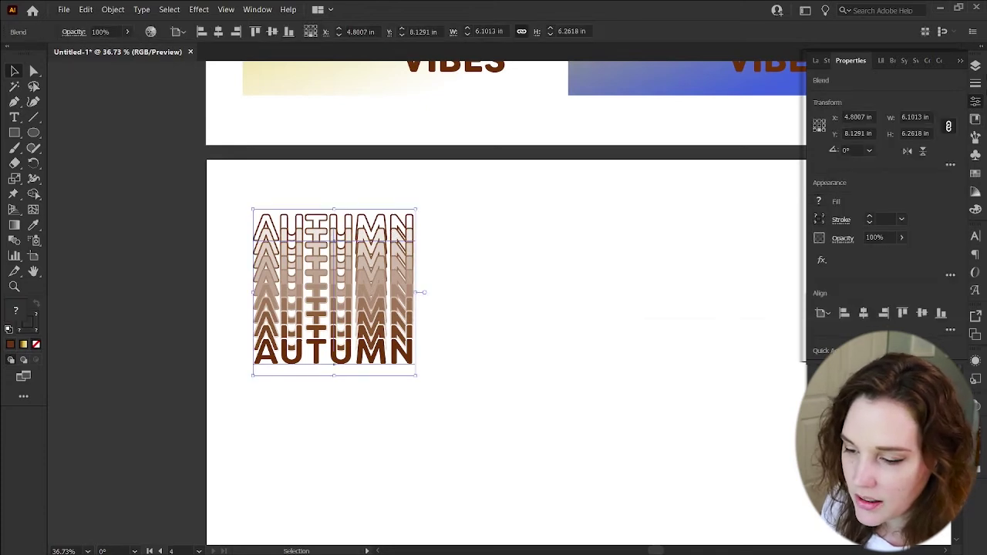
click(975, 66)
click(976, 66)
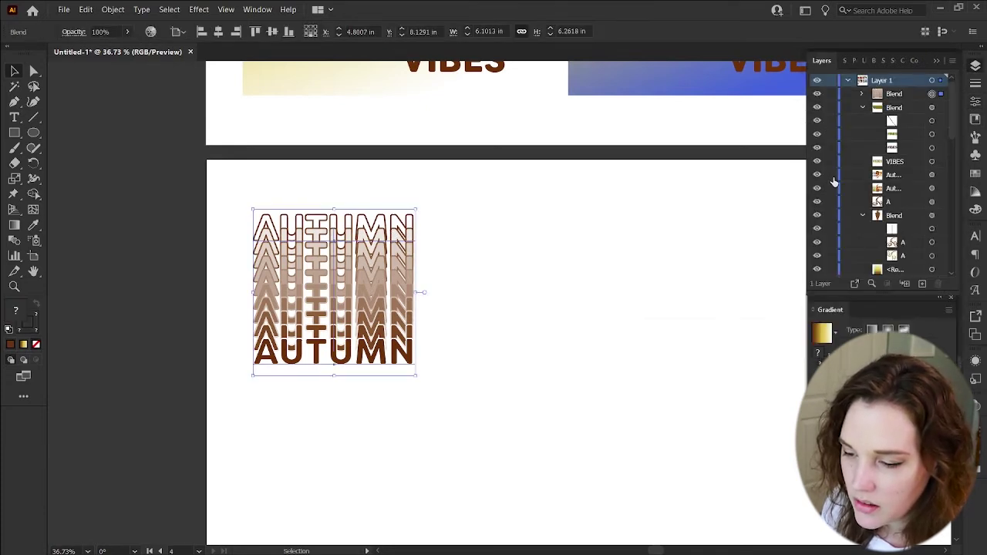
click(862, 94)
click(770, 201)
click(933, 134)
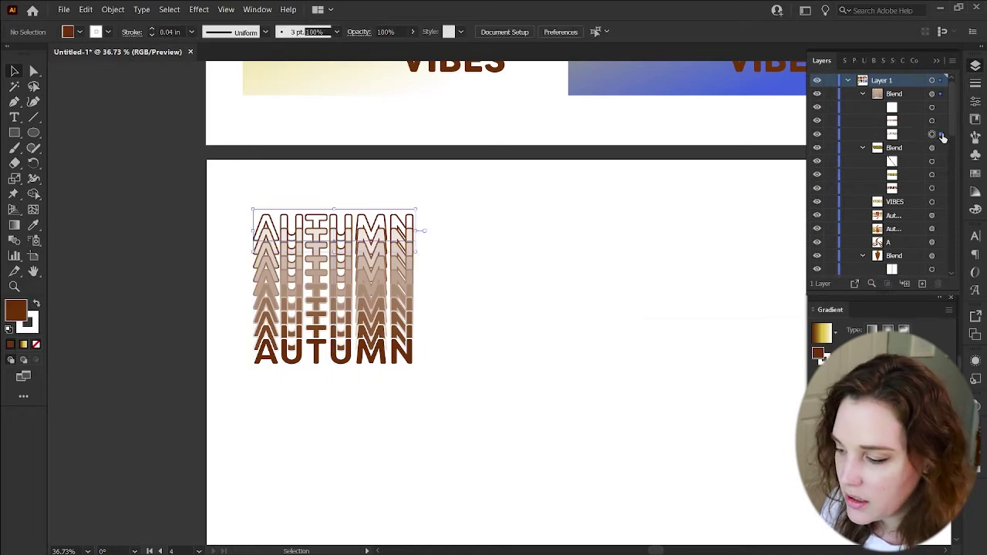
drag(901, 137, 907, 117)
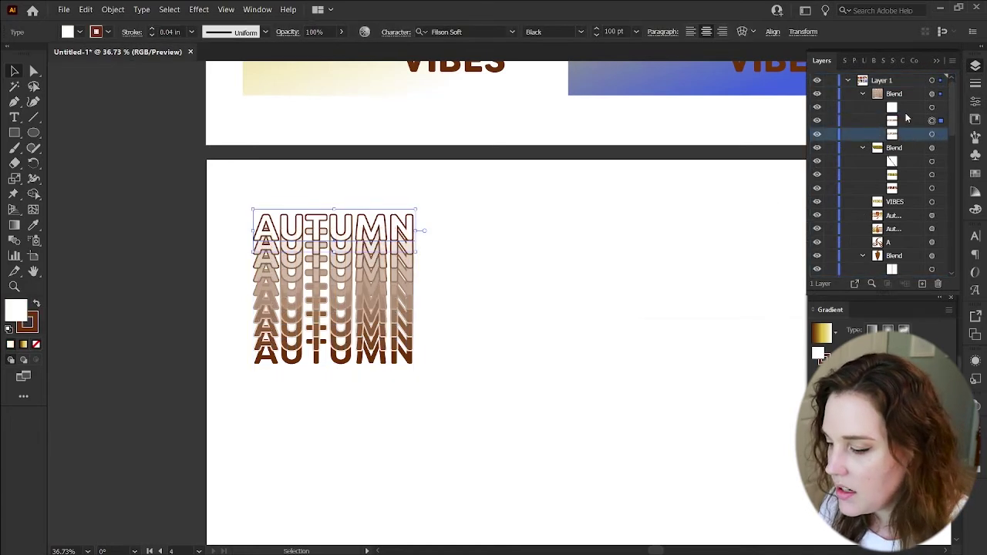
click(496, 324)
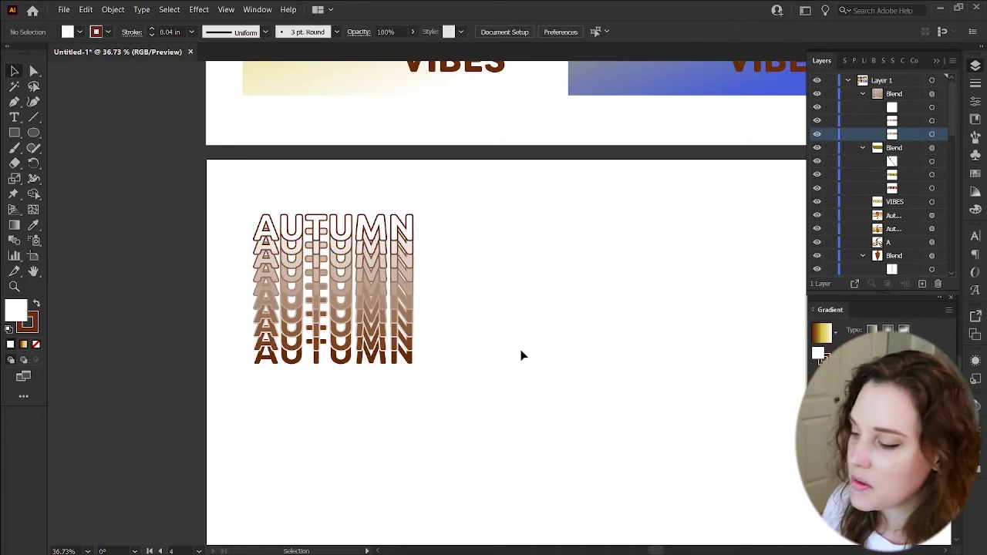
- Shift only the blend's bottom brown AUTUMN about 1.8 in to the right and slightly up so the blend slants
scroll(522, 355, up, 3)
scroll(522, 355, down, 4)
key(a)
click(352, 346)
key(v)
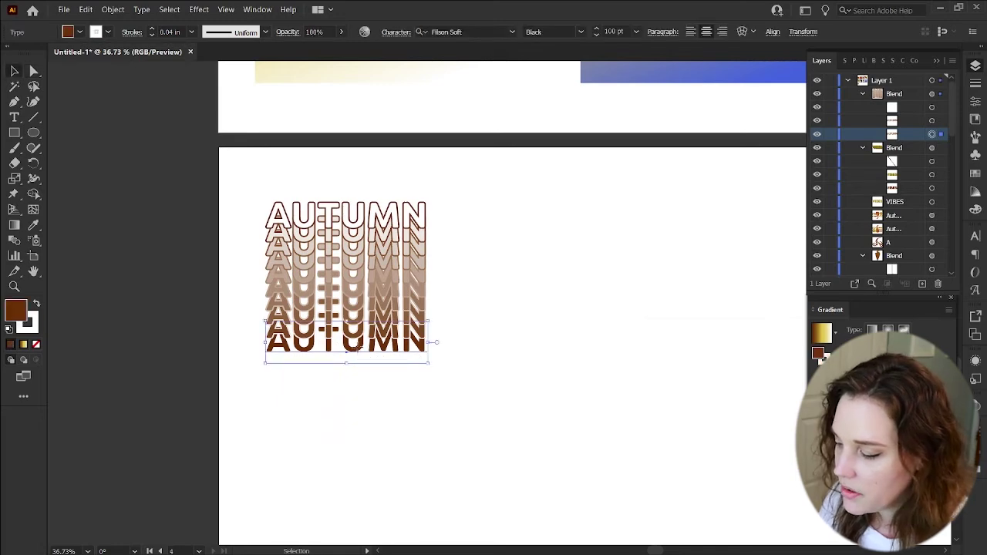
drag(358, 347, 414, 367)
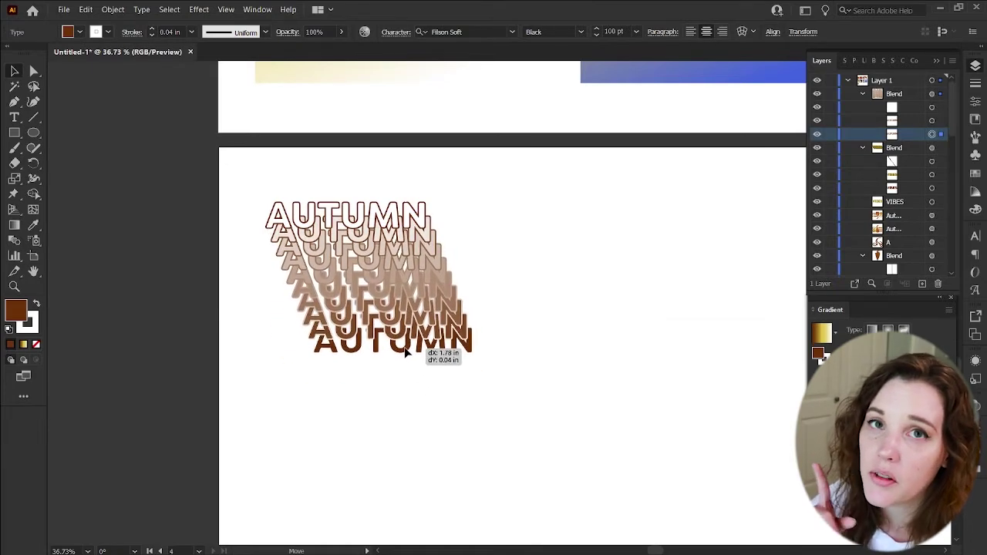
drag(391, 353, 423, 337)
mouse_move(410, 346)
mouse_down()
mouse_move(398, 327)
mouse_move(415, 343)
mouse_up()
click(520, 348)
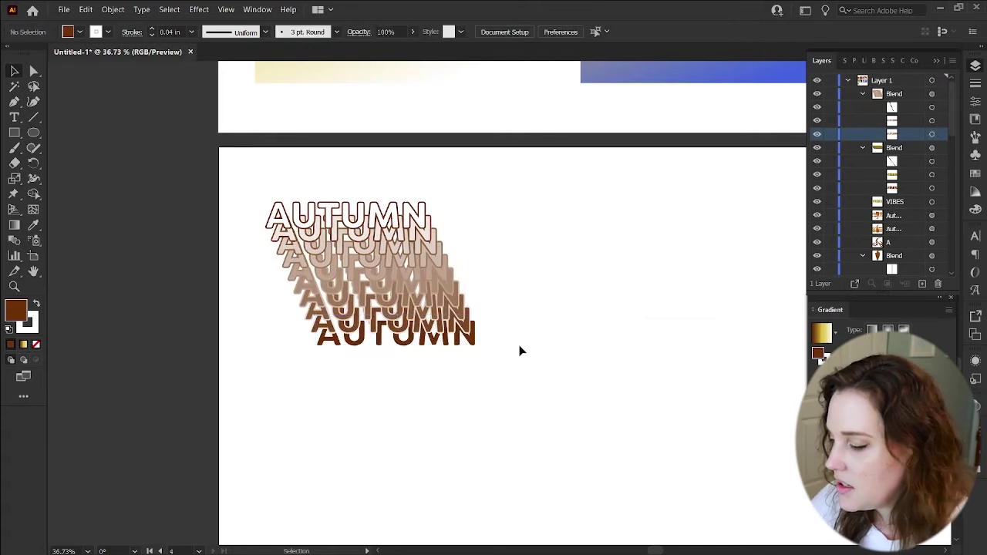
- Add the text VIBES below the right part of the AUTUMN blend's last line
scroll(520, 348, right, 3)
scroll(519, 350, down, 1)
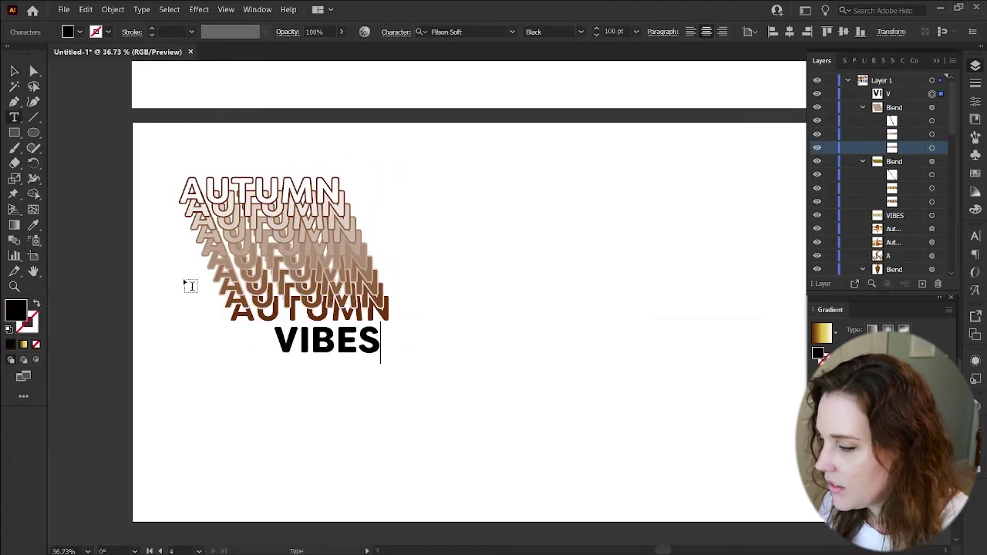
key(Escape)
drag(361, 341, 378, 344)
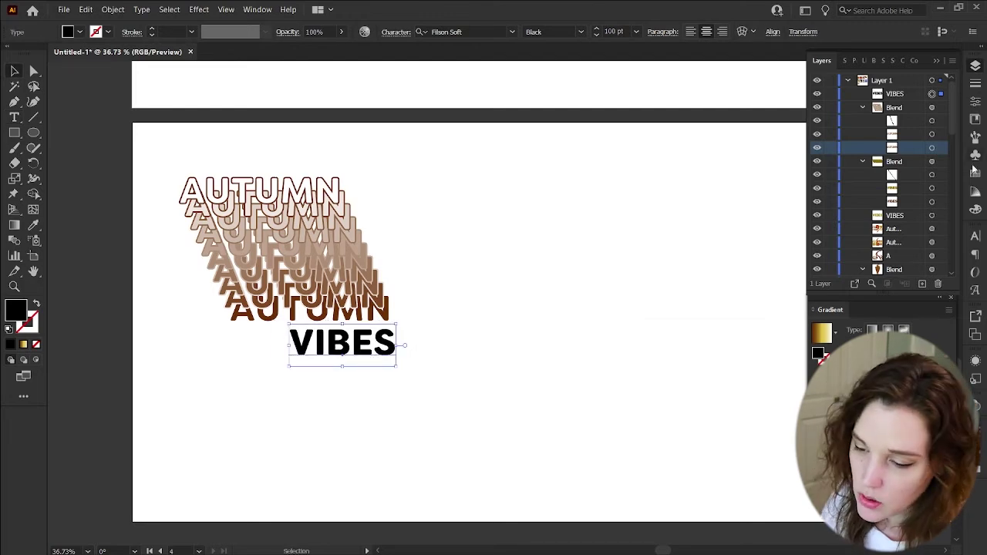
- Fill the VIBES text with white and give it a 0.04 in dark brown stroke
click(977, 175)
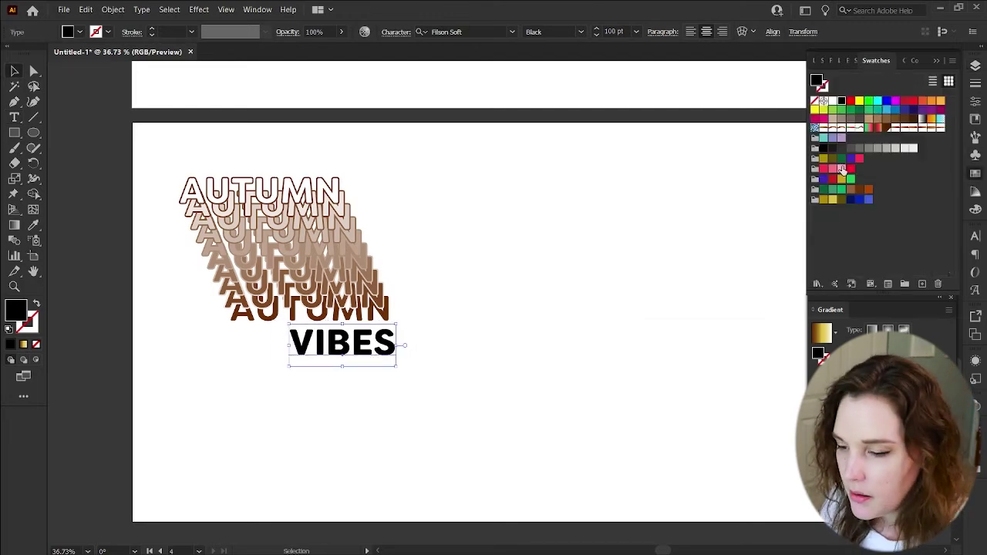
click(833, 101)
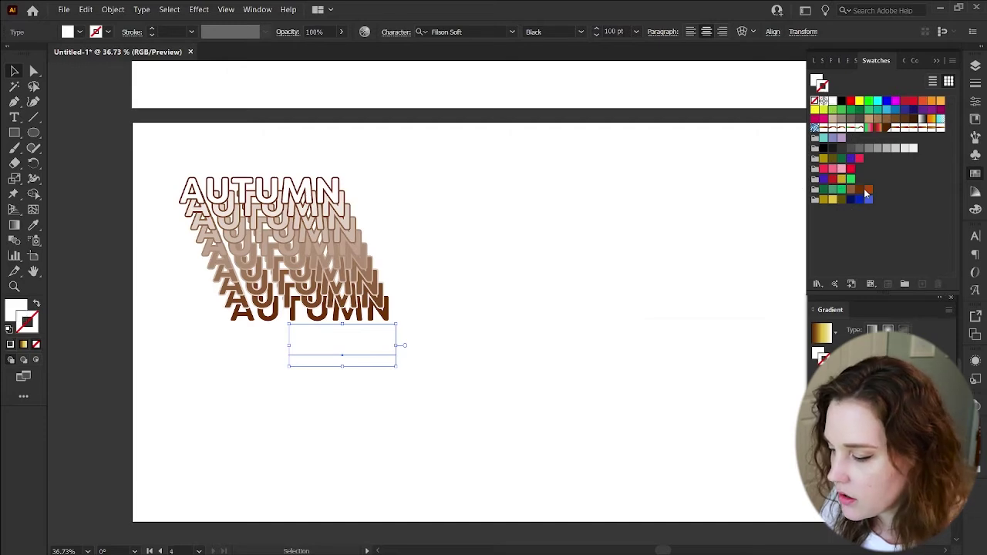
click(866, 195)
click(408, 363)
- Blend VIBES with a brown copy below it, outlined text in front, and shift the brown copy right to match AUTUMN's slant
click(351, 355)
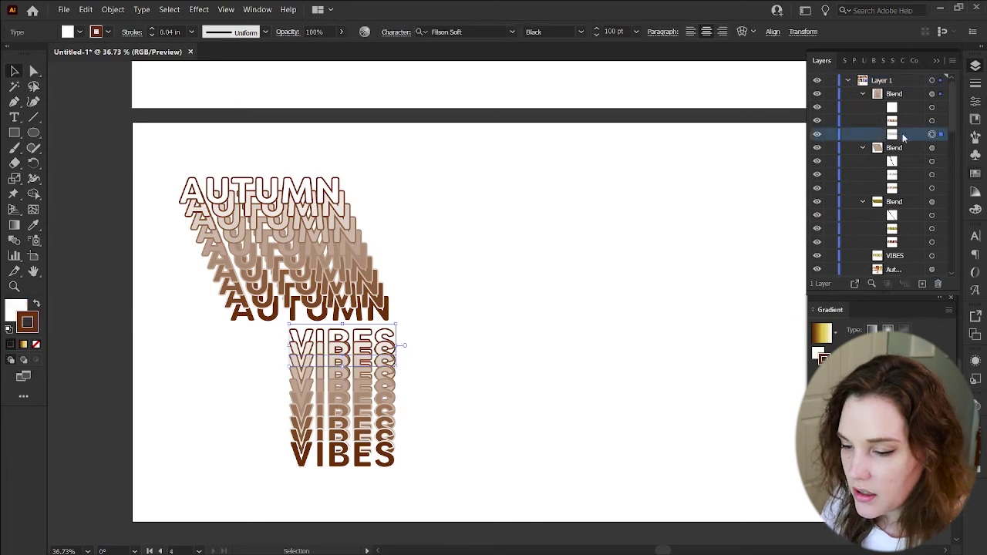
drag(904, 137, 904, 114)
click(494, 377)
click(932, 134)
drag(342, 463, 395, 457)
click(473, 326)
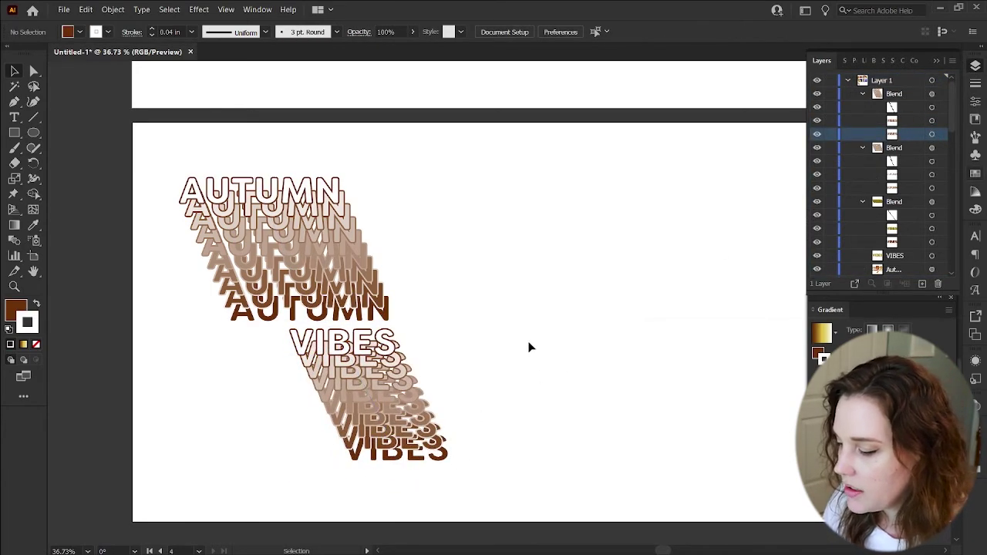
- Copy the VIBES blend beside AUTUMN with its first and last lines aligned to it, and delete the lower original
scroll(529, 347, right, 2)
drag(293, 360, 353, 211)
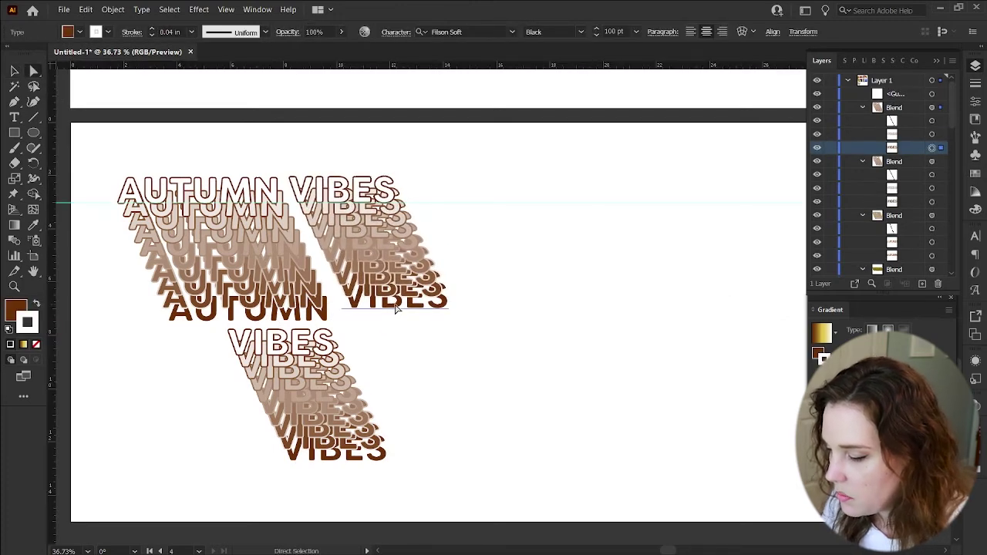
mouse_move(397, 306)
mouse_down()
mouse_move(403, 314)
mouse_move(392, 319)
mouse_up()
key(v)
scroll(461, 227, left, 2)
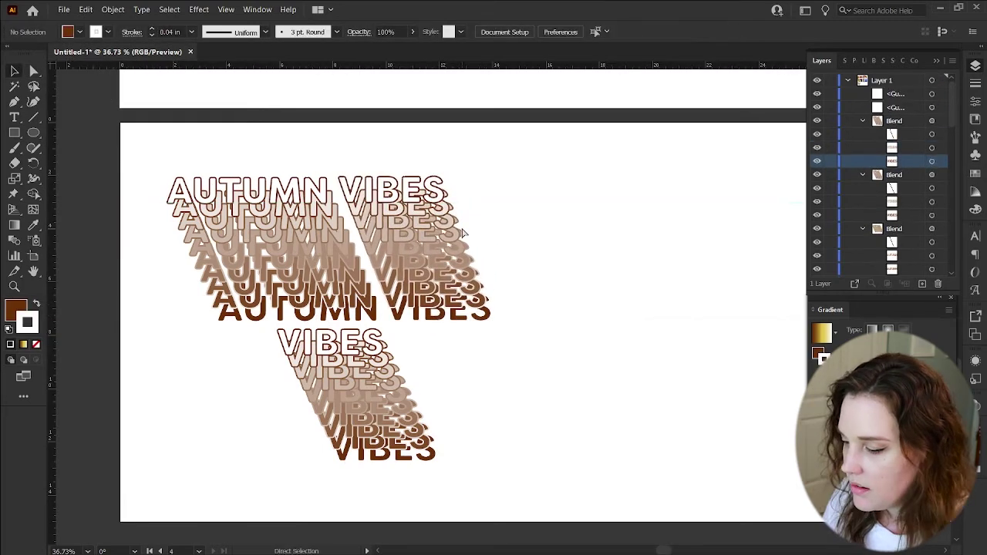
scroll(461, 227, left, 2)
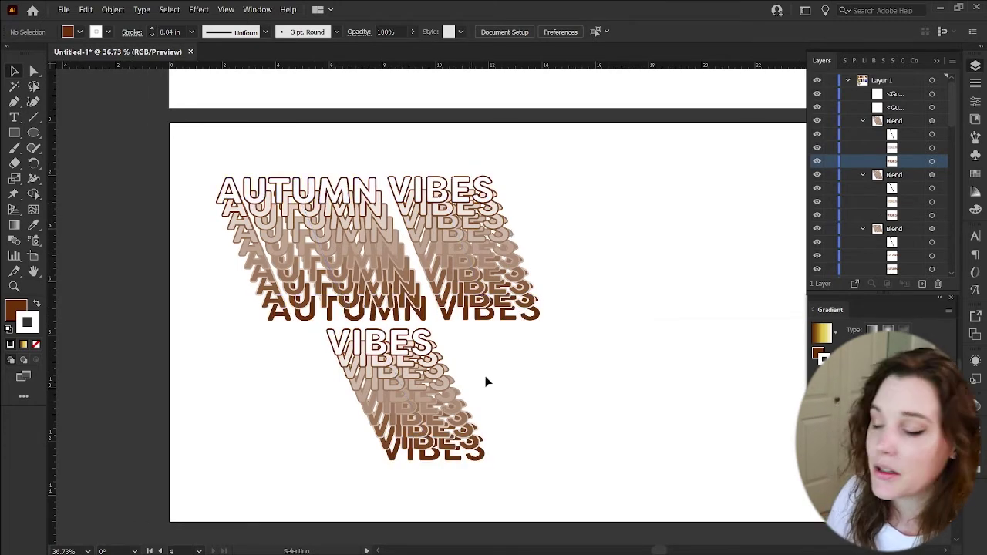
click(387, 363)
key(Delete)
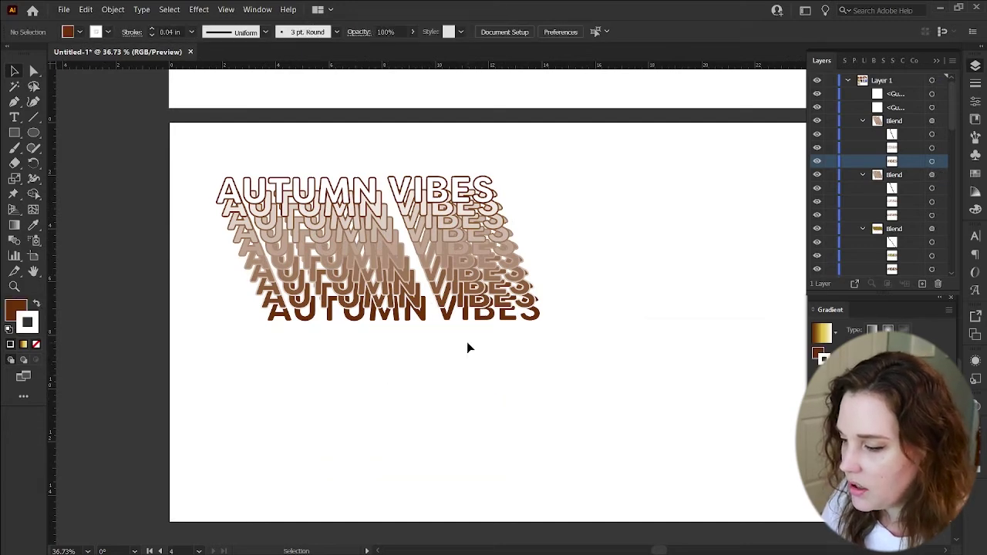
- Draw a brown rectangle about 12.8 by 8.1 in covering the AUTUMN VIBES blends
scroll(467, 342, up, 3)
scroll(466, 342, down, 2)
scroll(467, 347, down, 3)
scroll(467, 347, up, 2)
key(m)
drag(202, 178, 544, 395)
key(v)
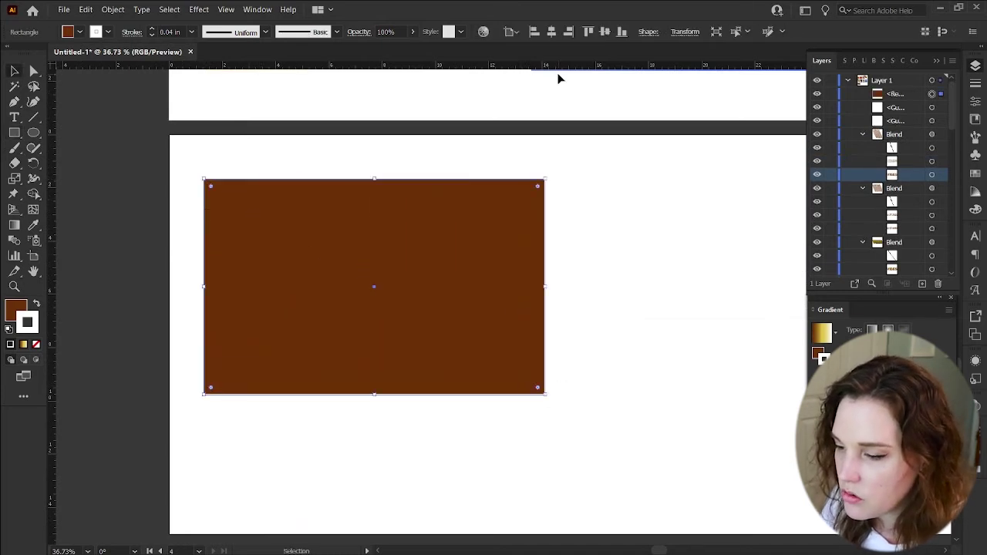
- Resize the rectangle proportionally to 8 in high and center it behind the AUTUMN VIBES blends
click(685, 31)
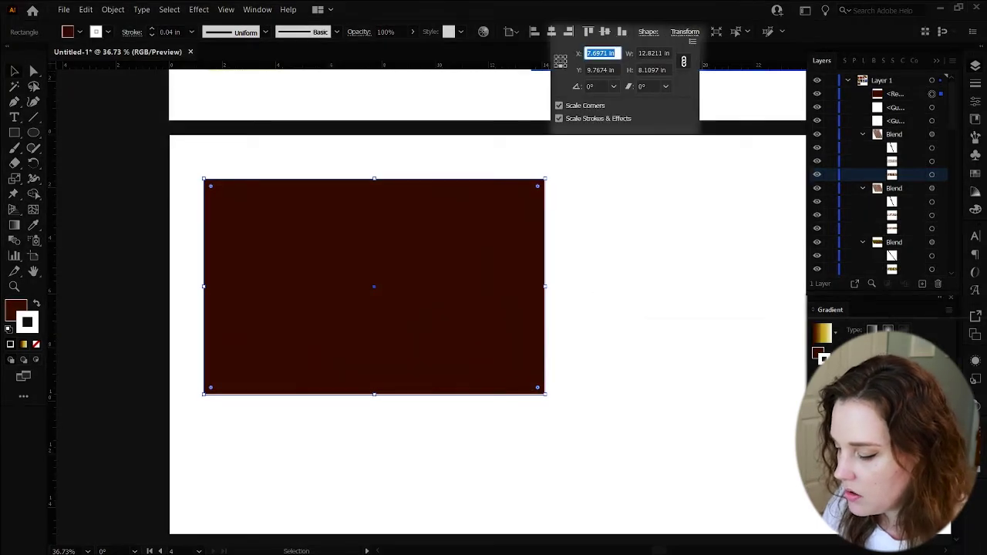
click(309, 549)
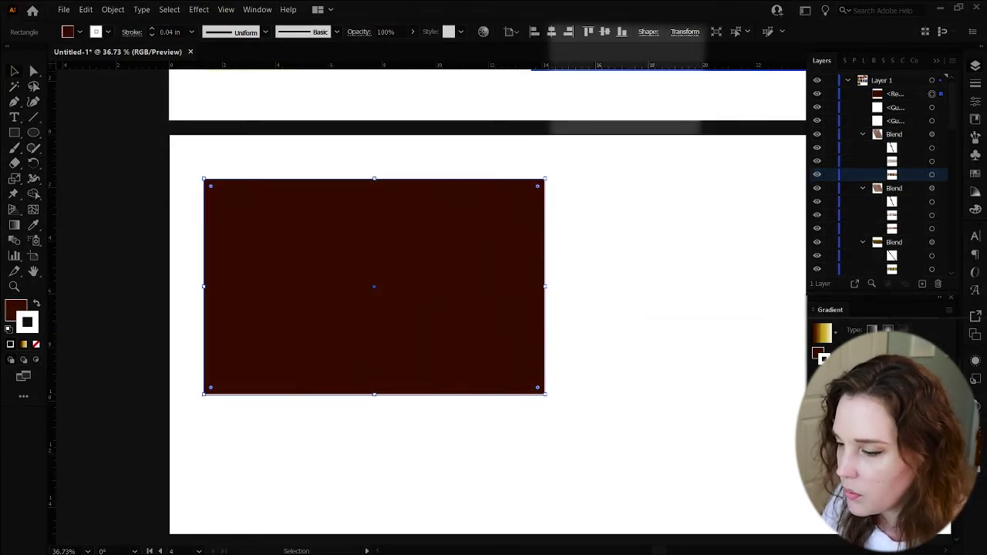
click(685, 31)
click(652, 52)
text(1in)
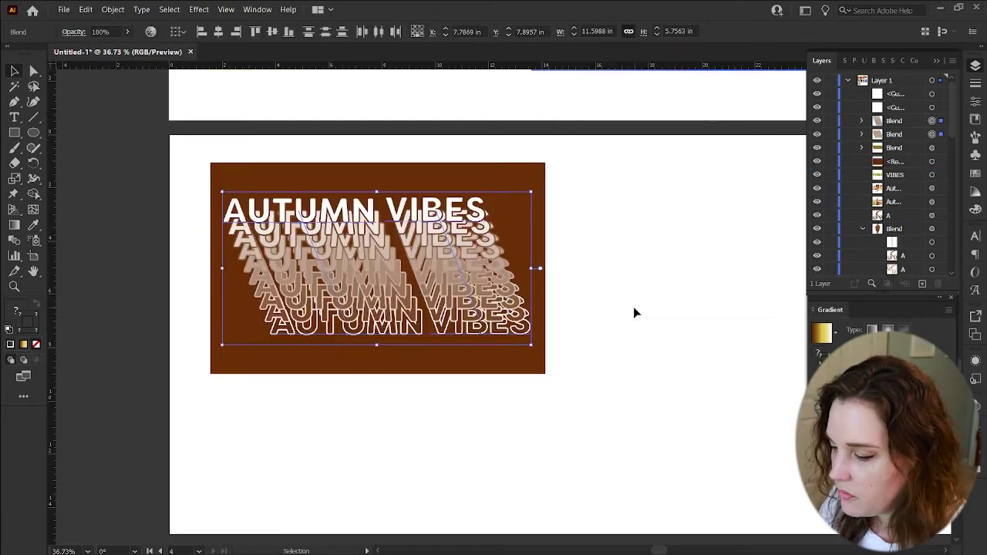
click(633, 306)
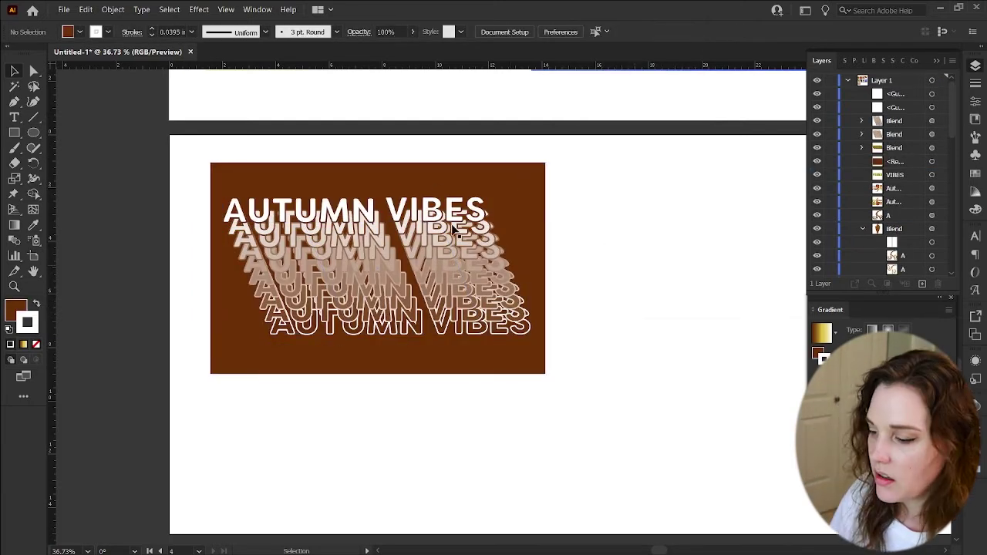
- Duplicate the brown poster with its blends to the right and remove the copied rectangle's stroke
scroll(634, 202, right, 2)
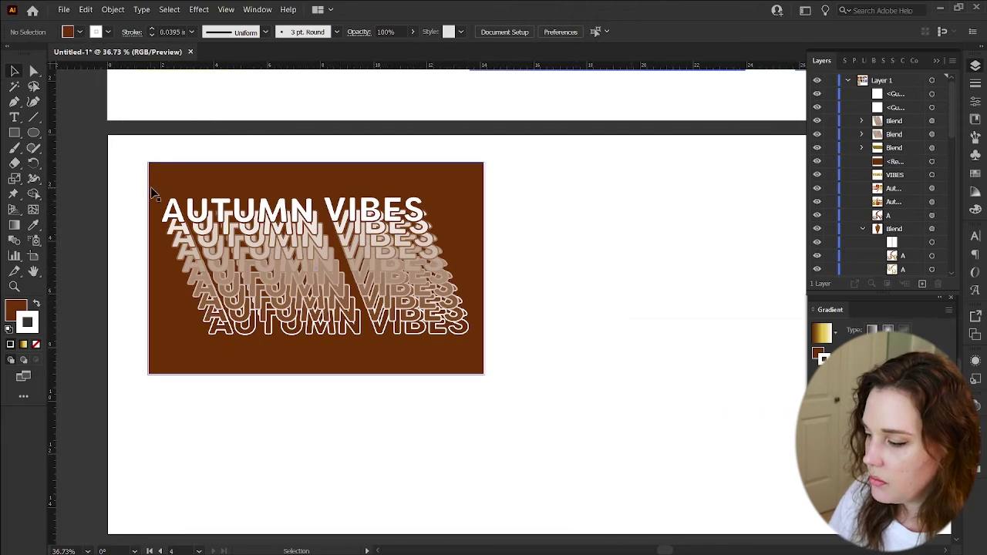
drag(121, 199, 535, 348)
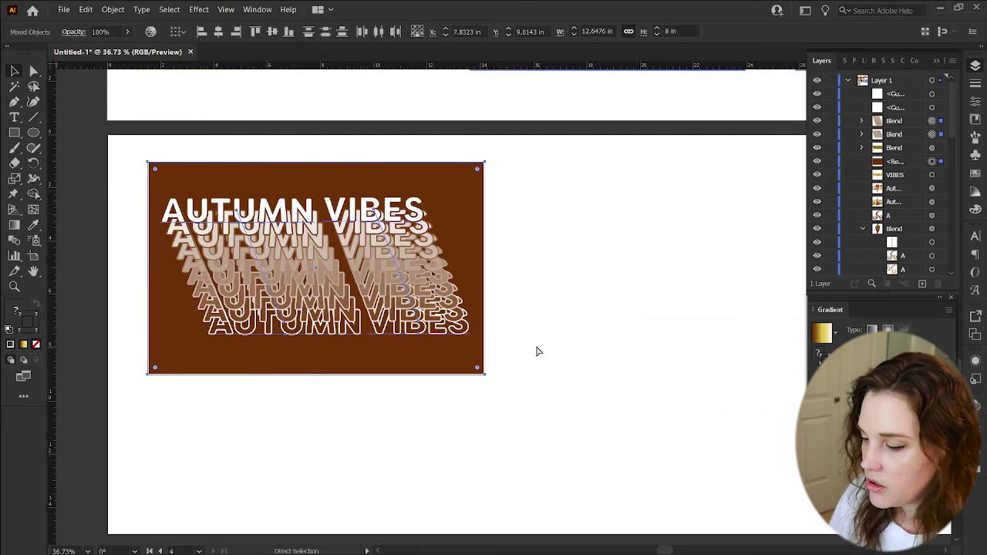
drag(360, 279, 713, 283)
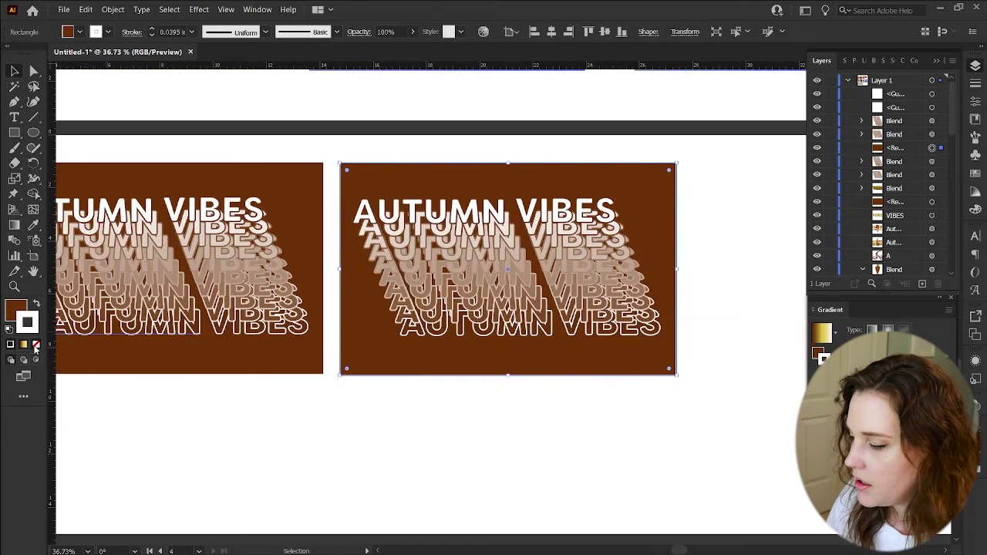
click(36, 345)
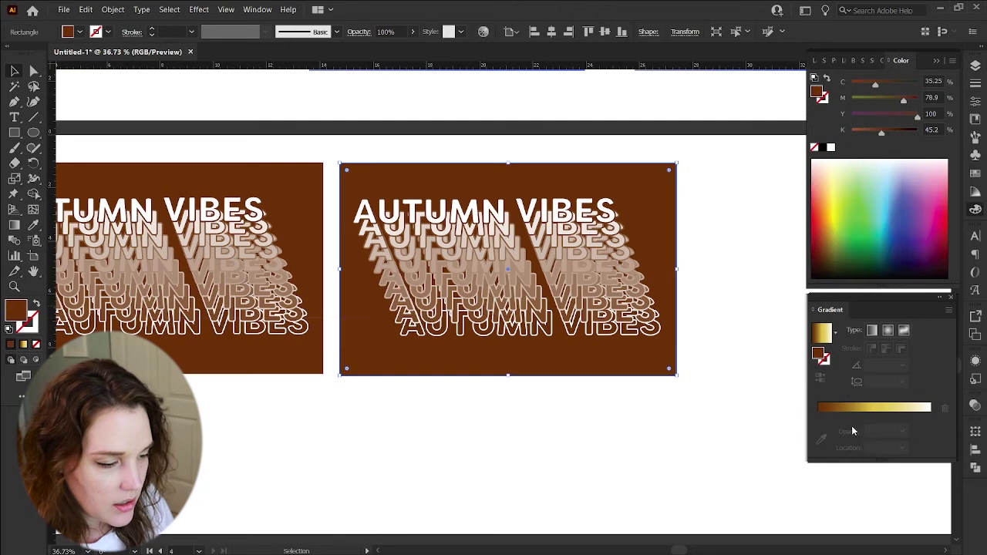
- Fill the copied poster's background rectangle with the linear brown-to-yellow-to-white gradient and check its brown and yellow color stops
click(873, 330)
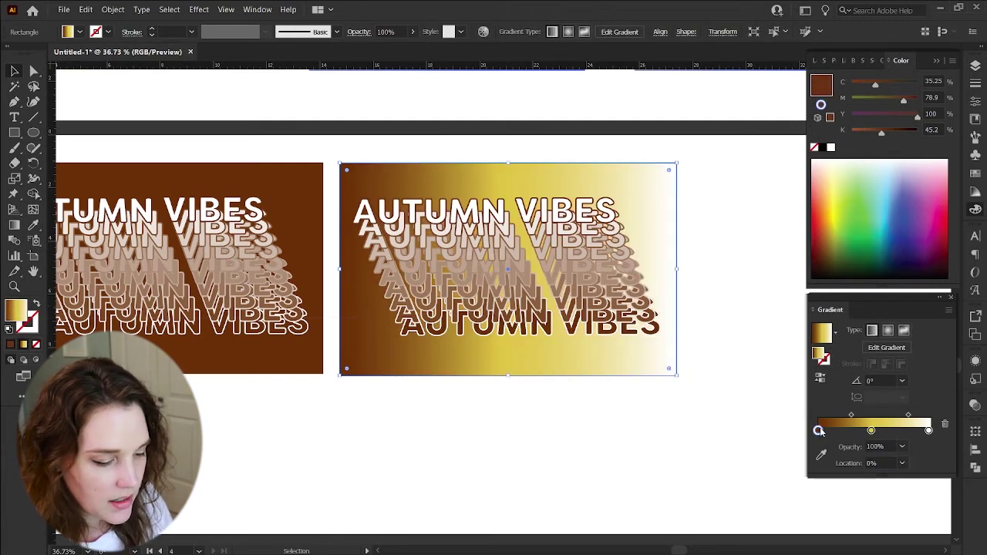
drag(819, 432, 823, 433)
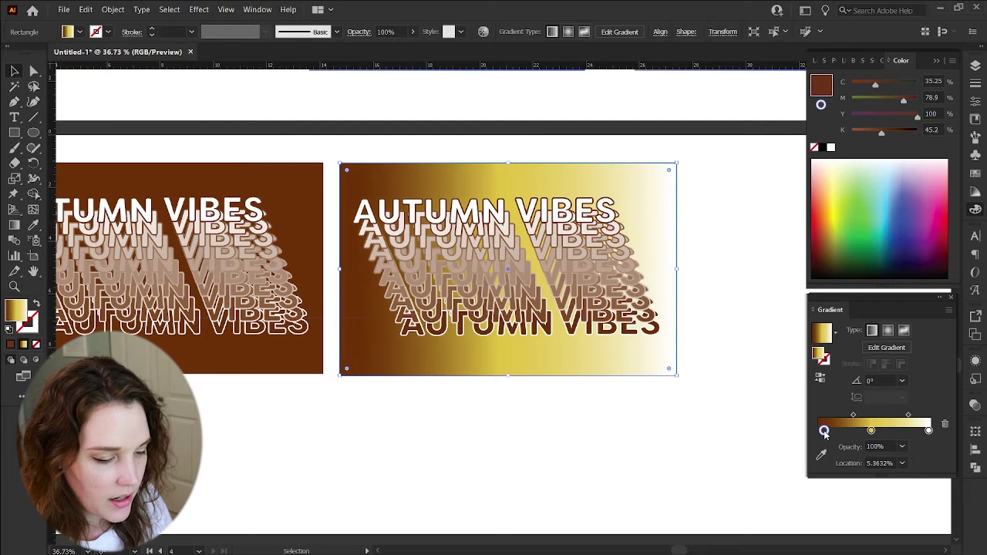
double_click(824, 431)
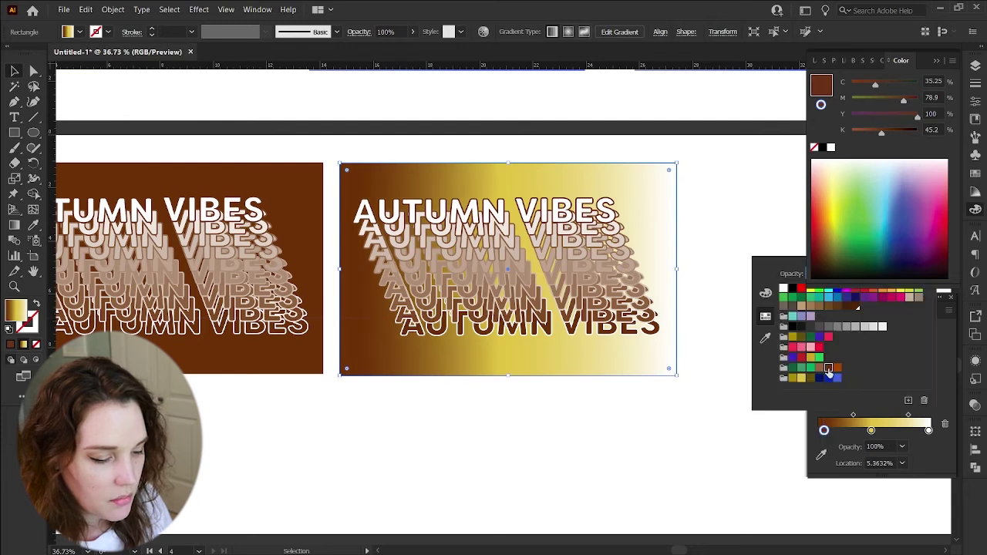
click(872, 431)
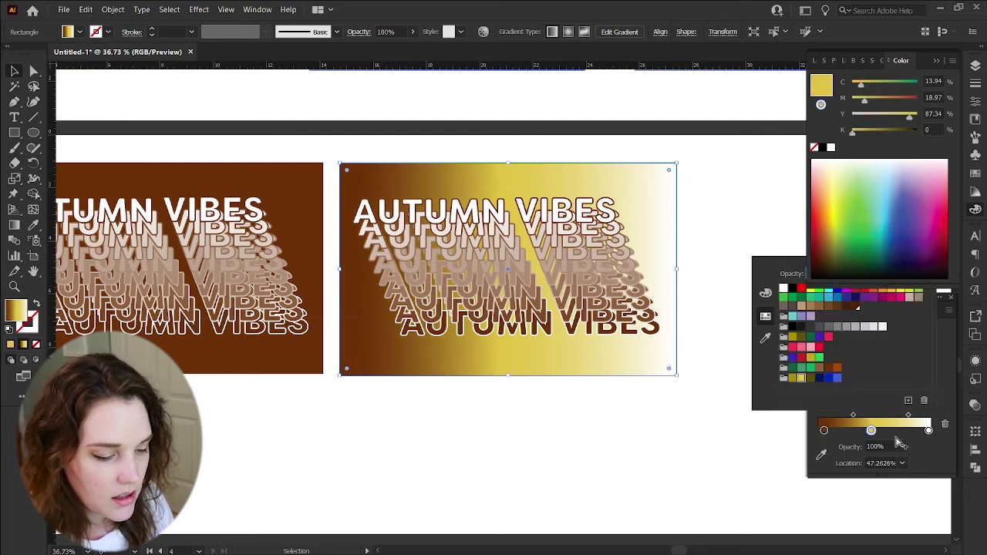
click(871, 430)
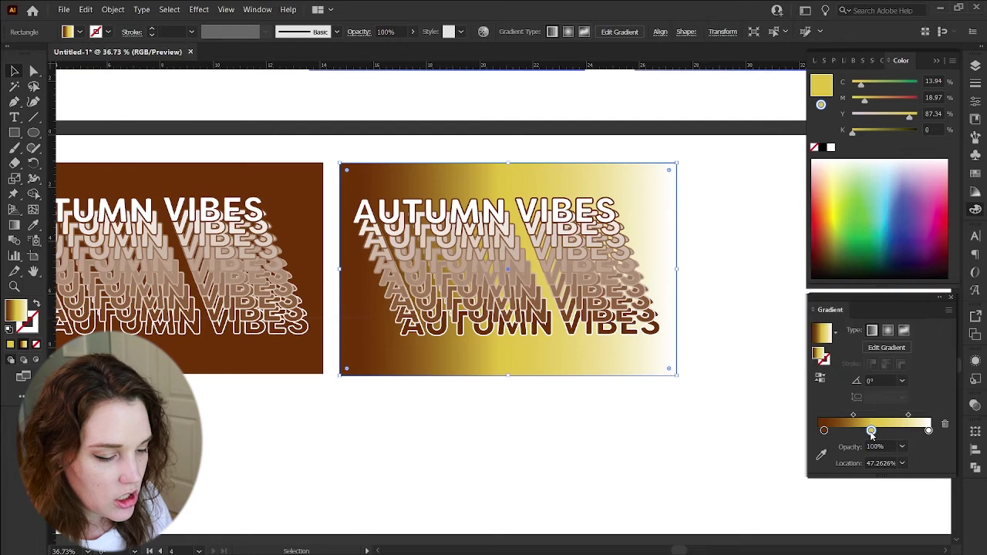
- Try a 45° angle on the background rectangle's linear gradient
click(878, 380)
text(45)
key(Tab)
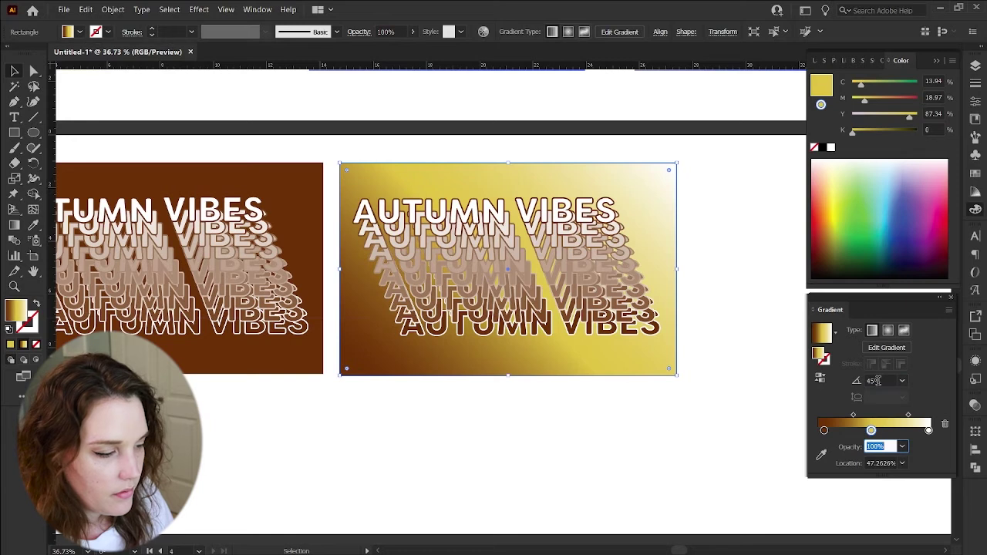
- Set the background rectangle's gradient angle to -45° and deselect it
click(880, 380)
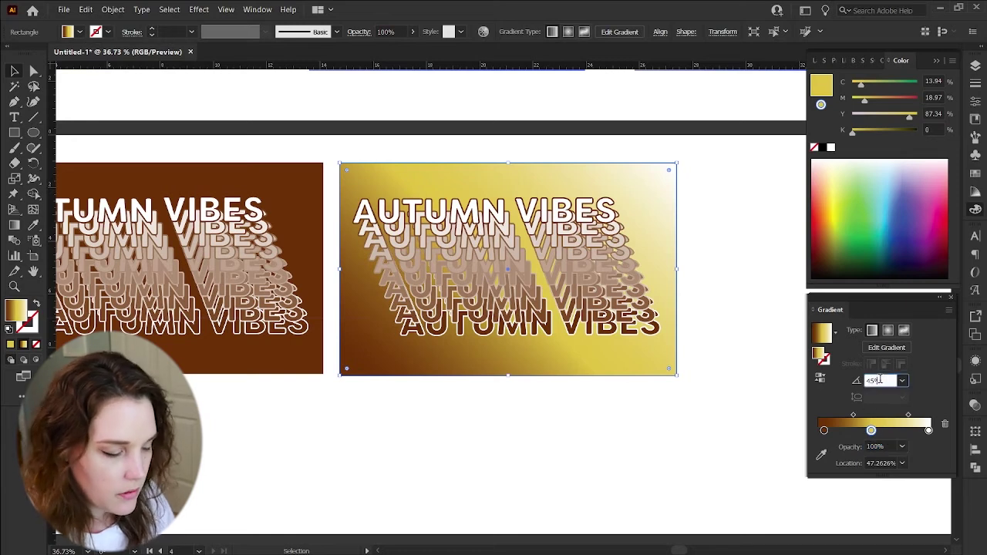
text(-45)
key(Tab)
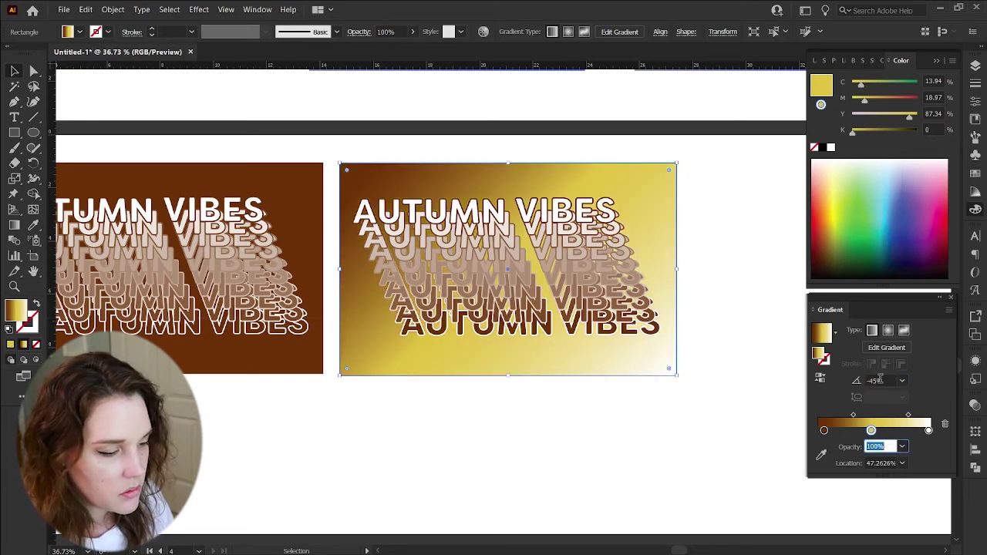
click(725, 335)
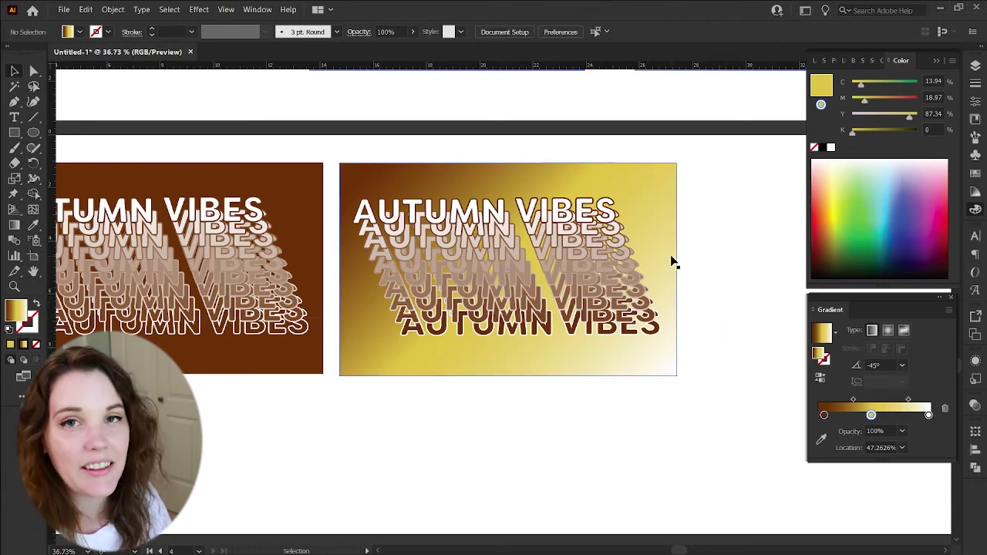
- Examine the earlier blue and yellow AUTUMN VIBES posters on the artboard above as reference for the next design
key(z)
alt+click(548, 253)
scroll(525, 247, up, 5)
scroll(495, 242, right, 4)
scroll(494, 242, right, 6)
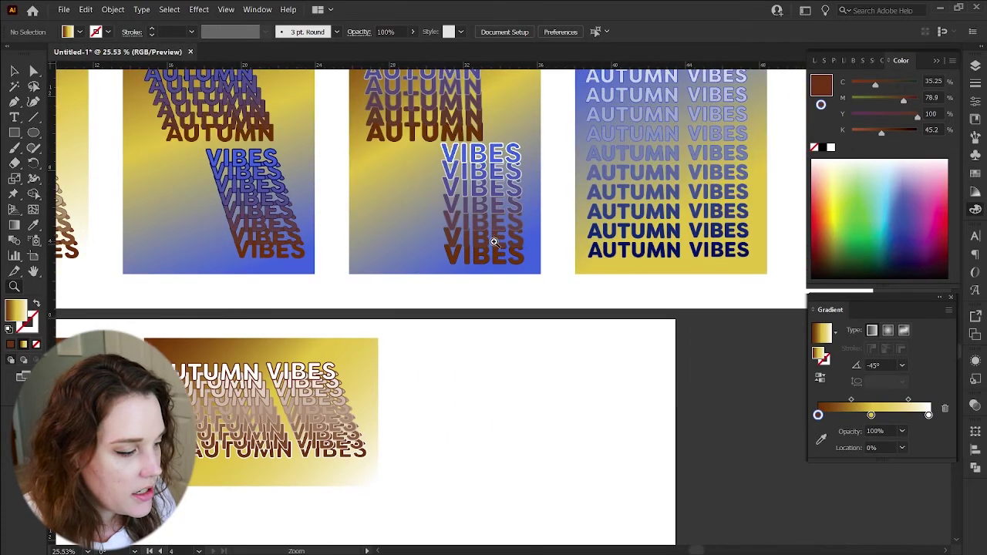
scroll(432, 251, up, 3)
key(v)
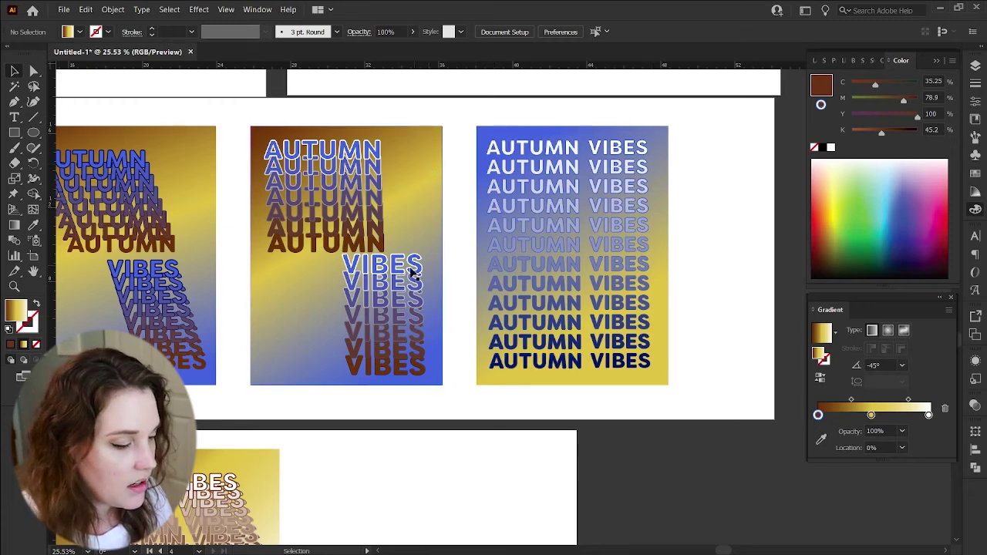
scroll(536, 280, up, 3)
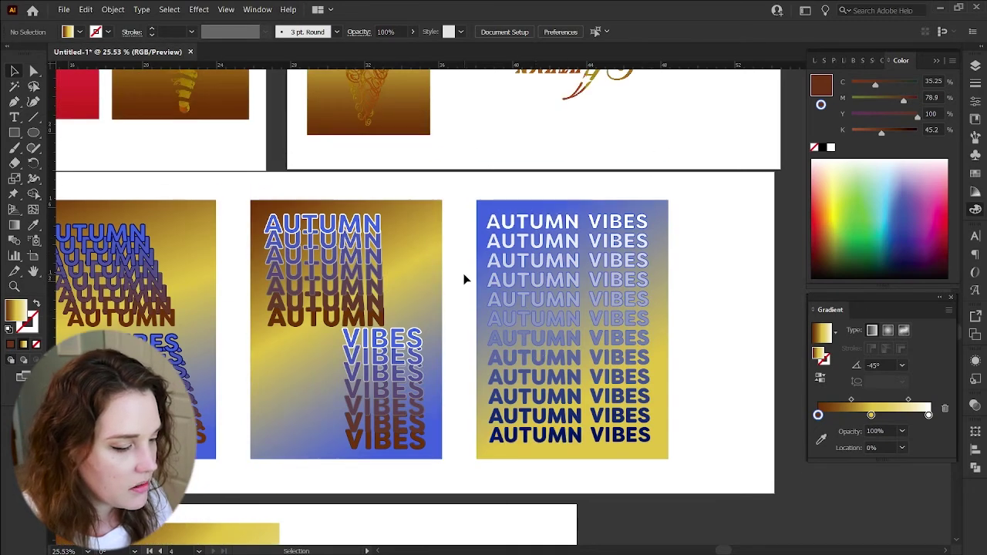
scroll(465, 280, down, 2)
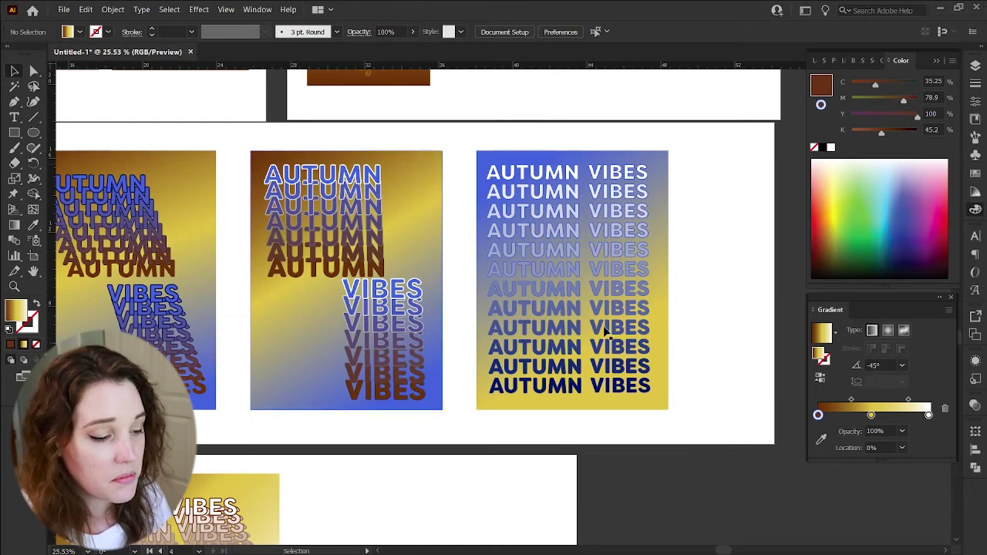
scroll(609, 223, down, 2)
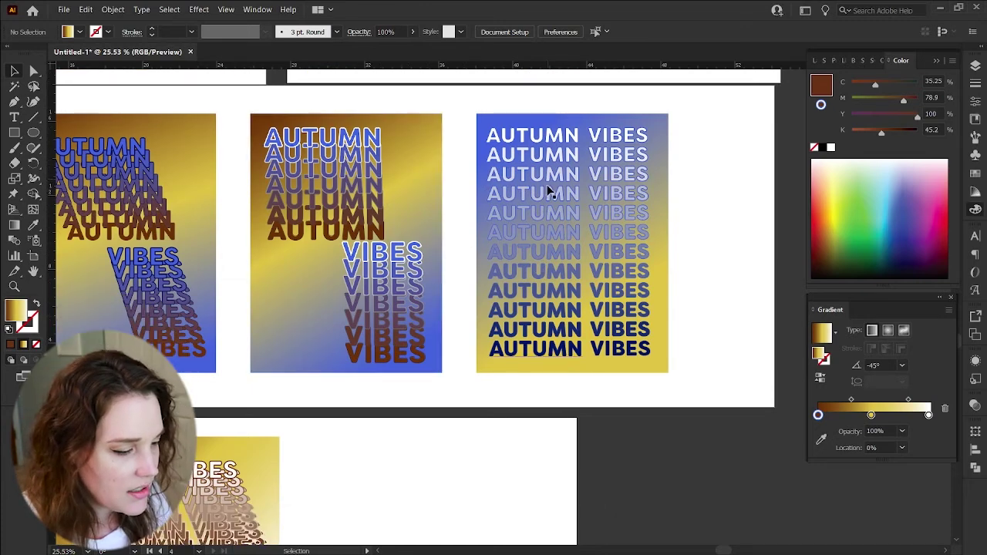
scroll(474, 466, down, 3)
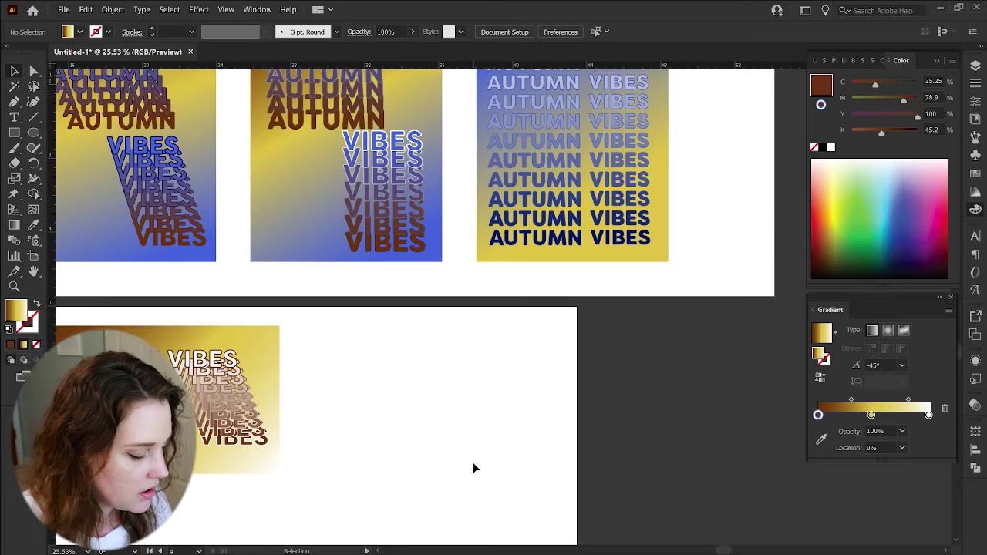
scroll(413, 331, up, 2)
- Copy the gradient rectangle into the empty area beside the second poster and rotate the copy 90° to portrait
click(204, 158)
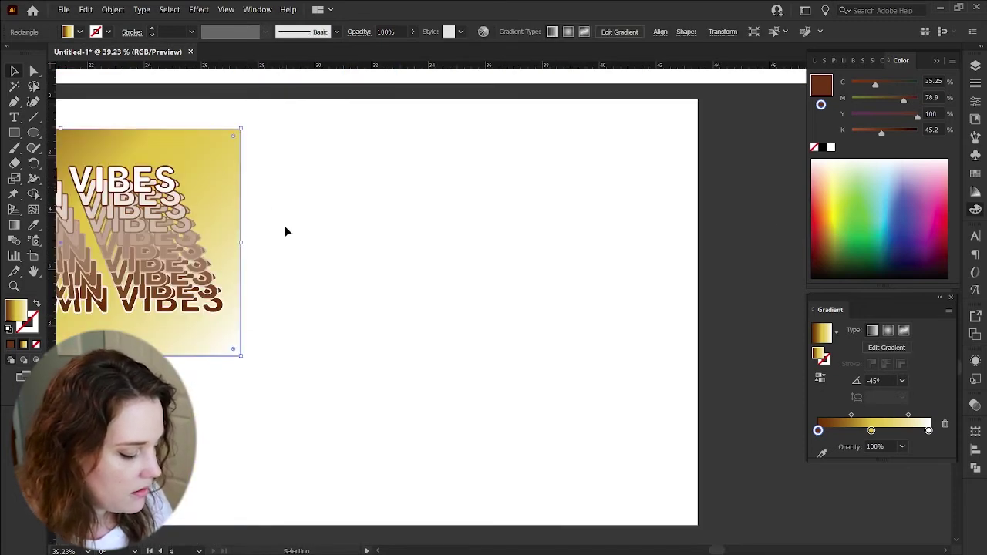
key(a)
key(ctrl+v)
key(v)
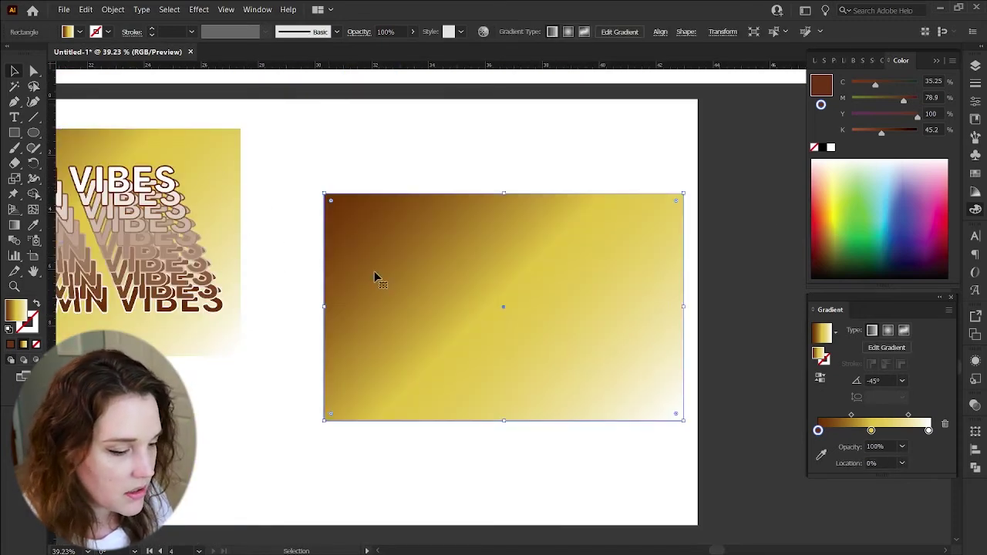
drag(687, 190, 458, 125)
scroll(527, 308, down, 1)
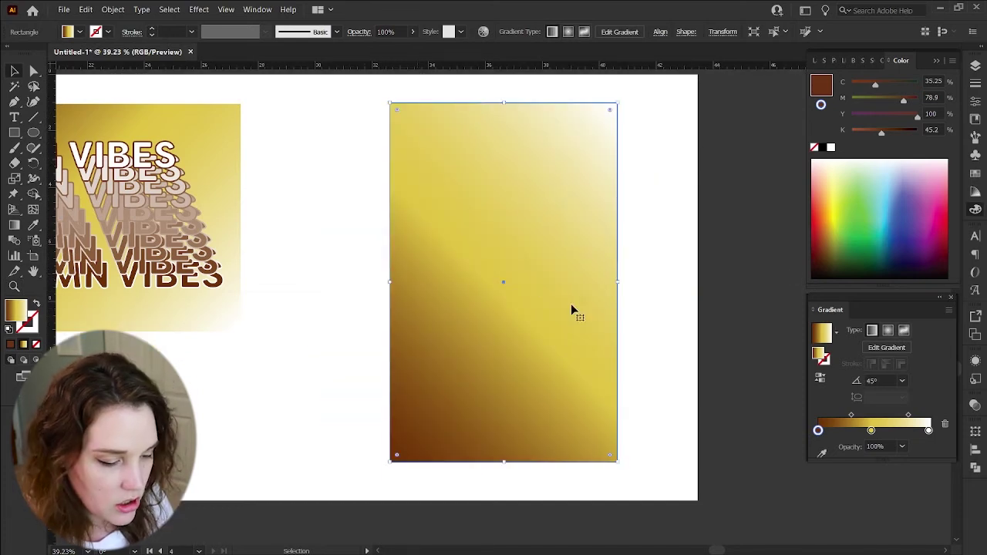
- Set the portrait rectangle's gradient angle to -45° and change its brown color stop to light blue
click(883, 380)
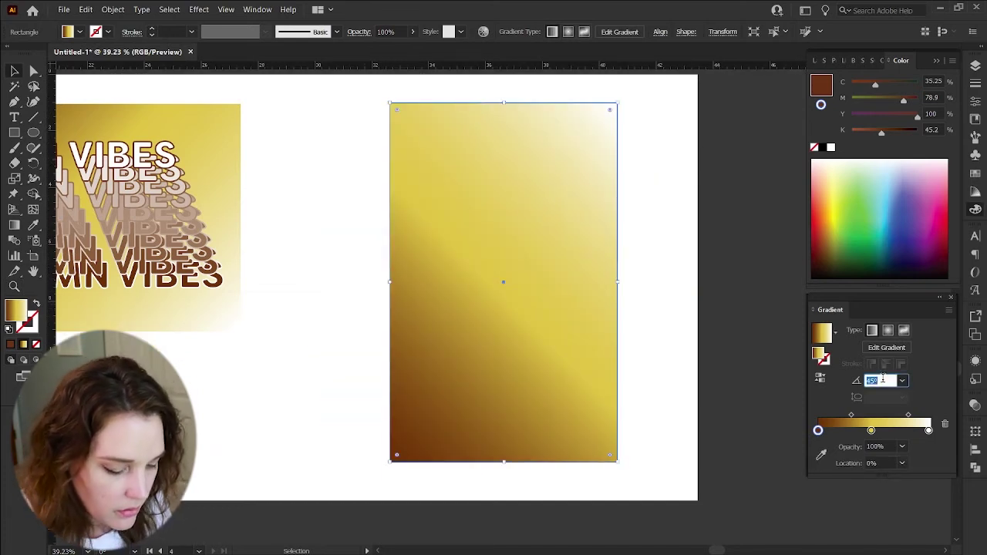
key(Return)
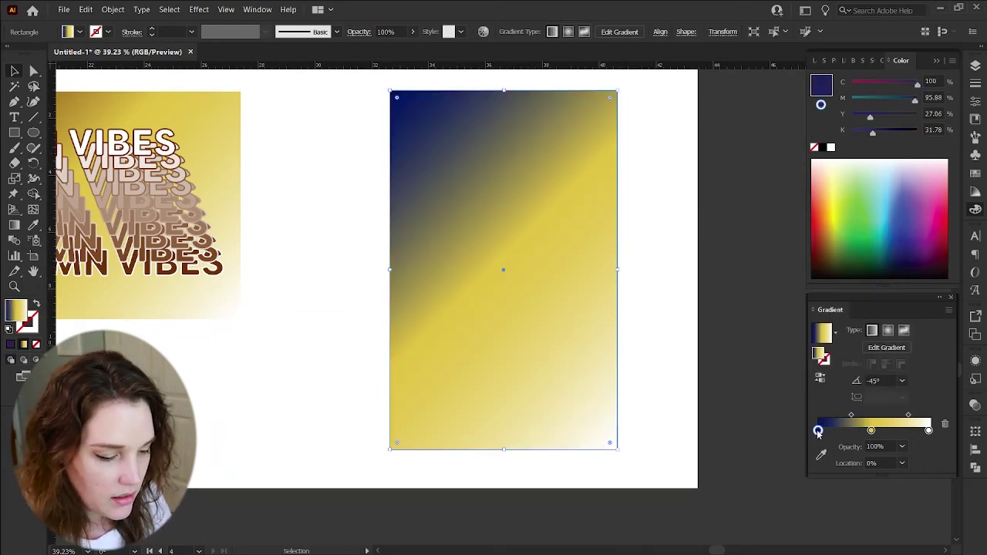
double_click(819, 430)
click(836, 379)
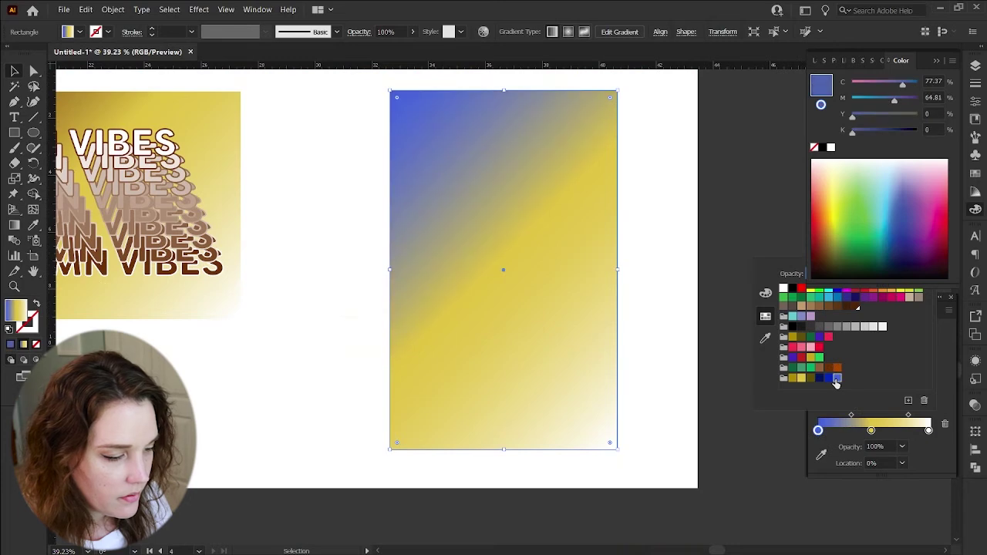
click(690, 330)
click(680, 394)
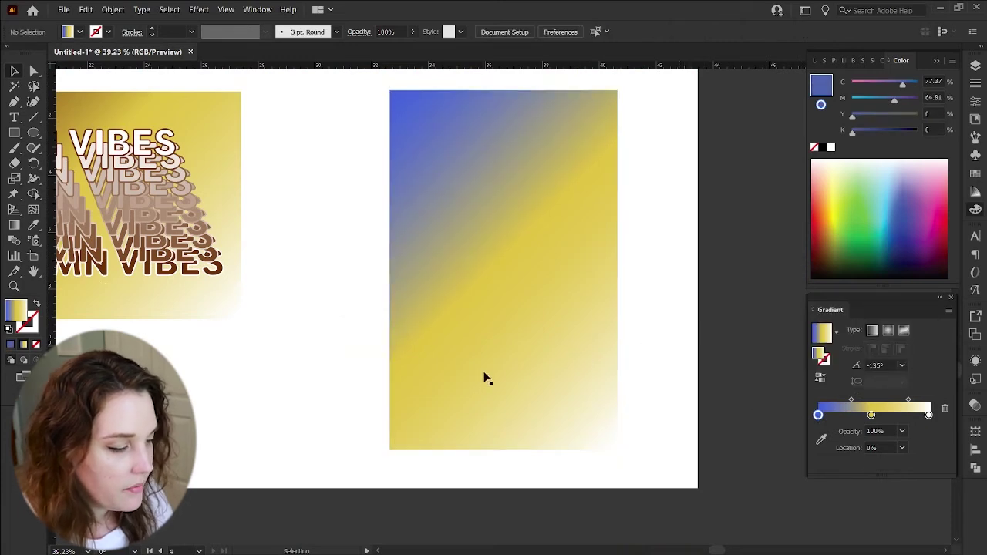
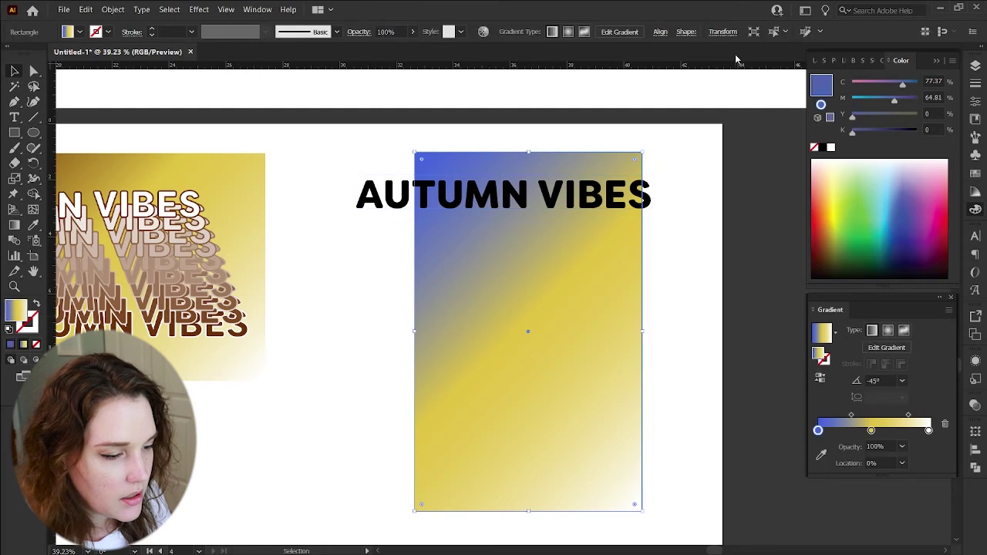
- Resize the blue-yellow gradient rectangle to 12 in wide and 14 in high
click(717, 31)
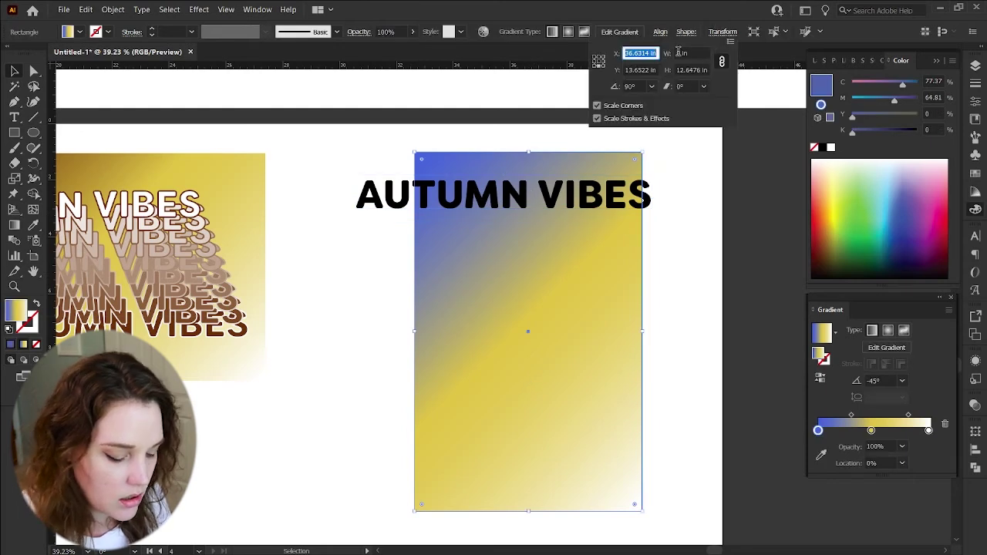
click(679, 53)
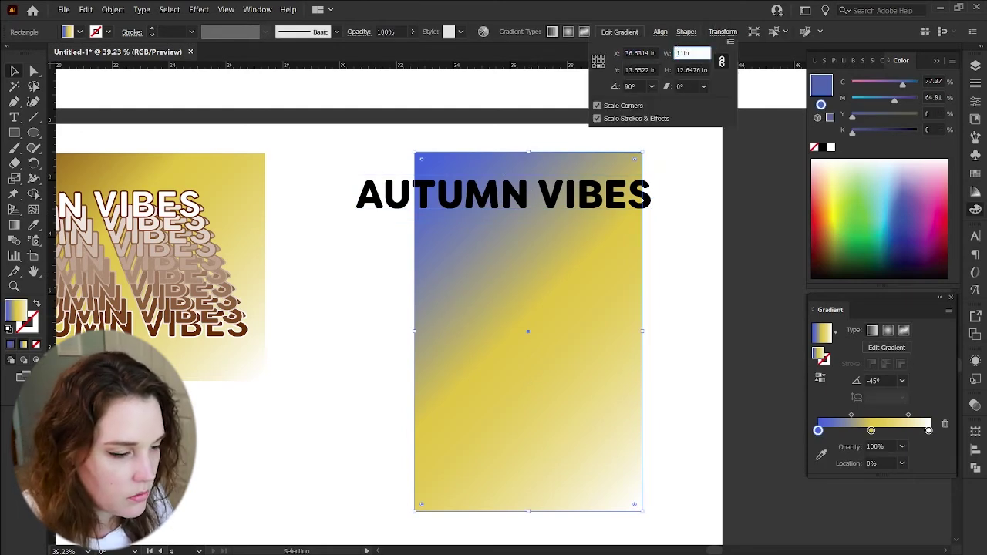
text(12)
key(Tab)
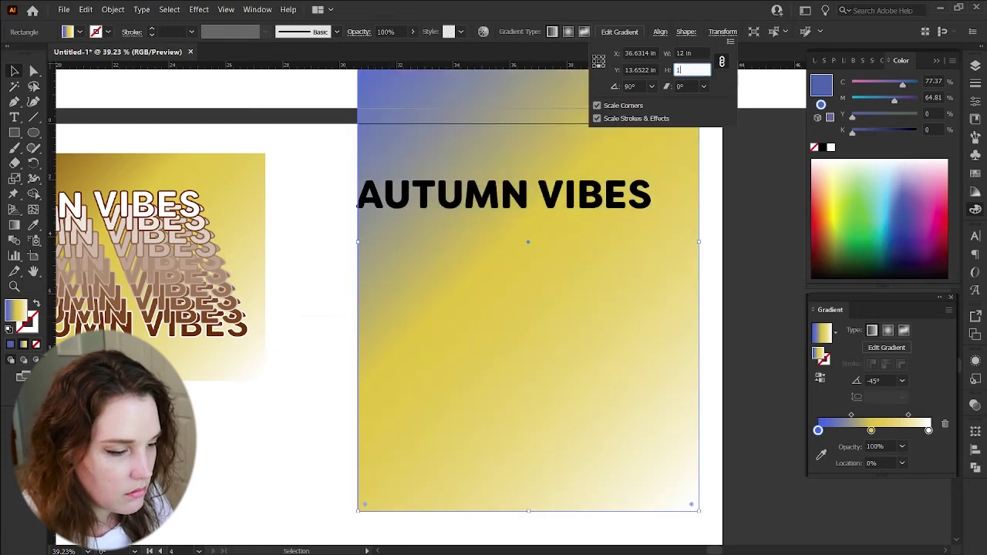
text(14)
key(Tab)
key(Return)
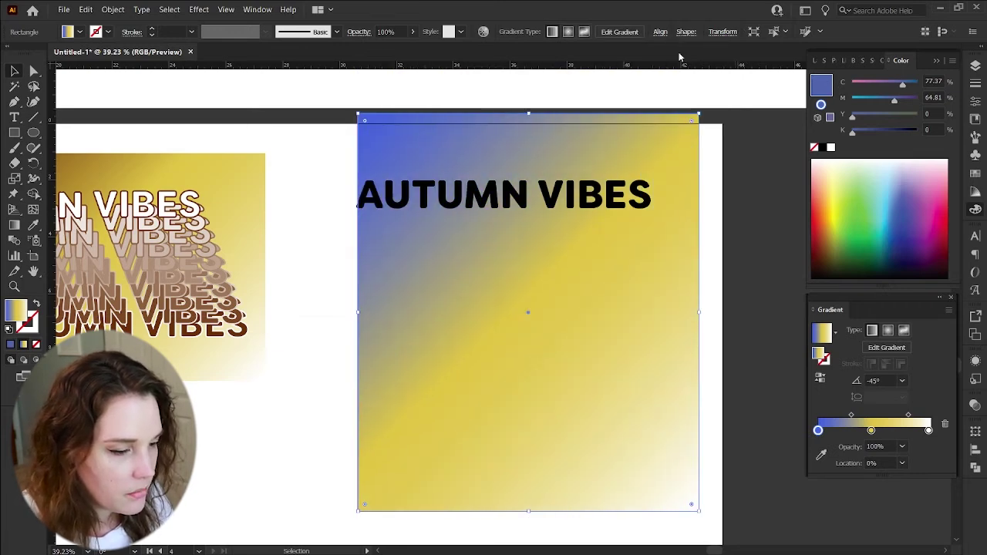
- Give the black AUTUMN VIBES text on the gradient rectangle a white fill and a light blue stroke
click(653, 182)
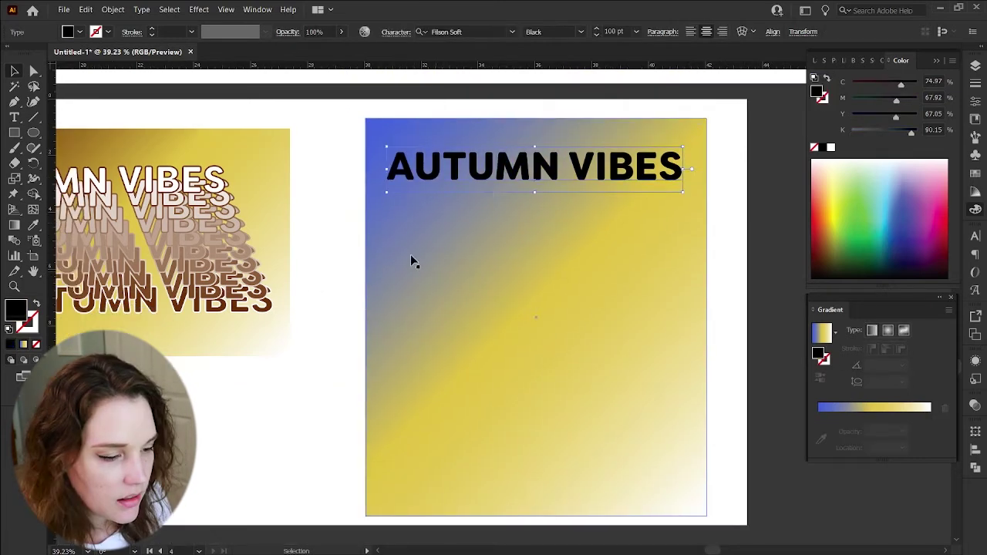
click(831, 148)
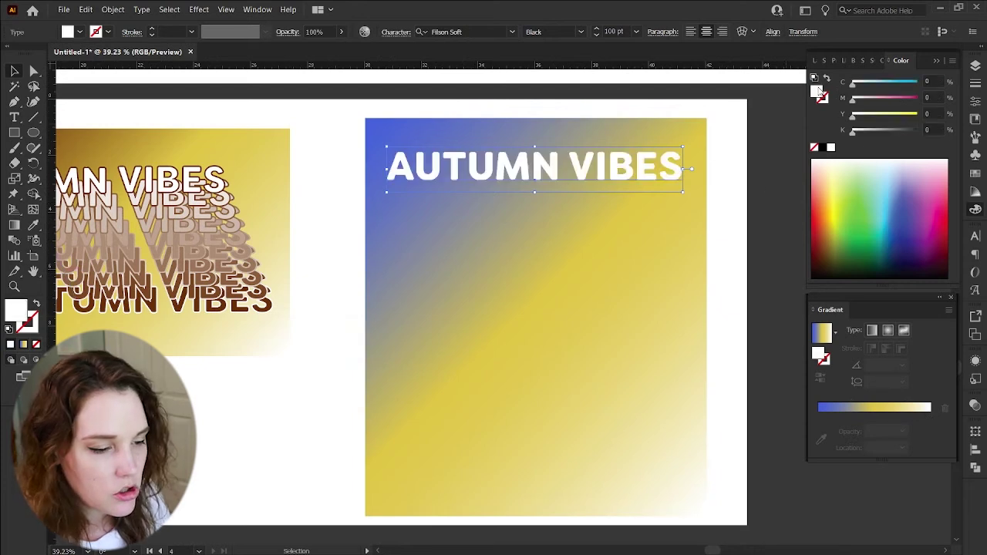
click(873, 61)
click(825, 86)
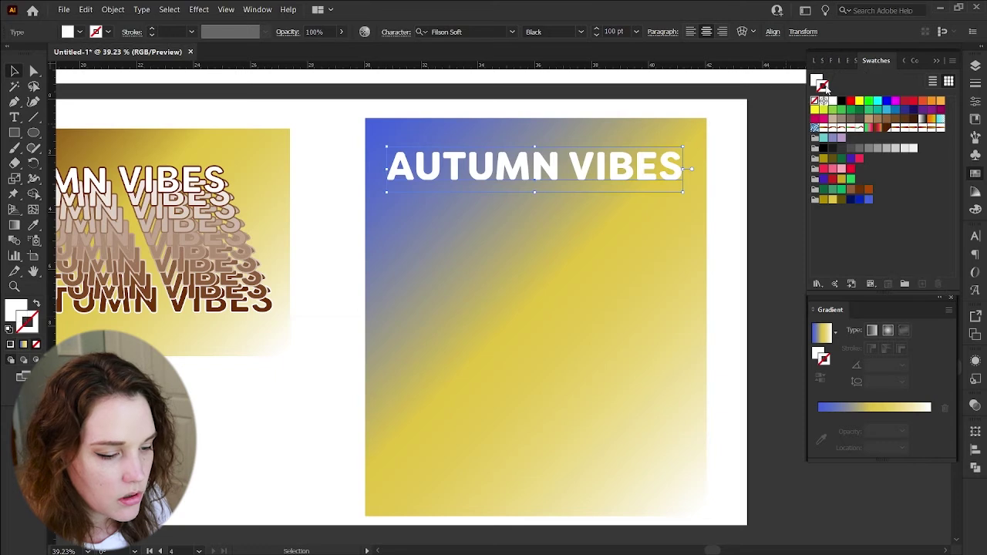
click(869, 201)
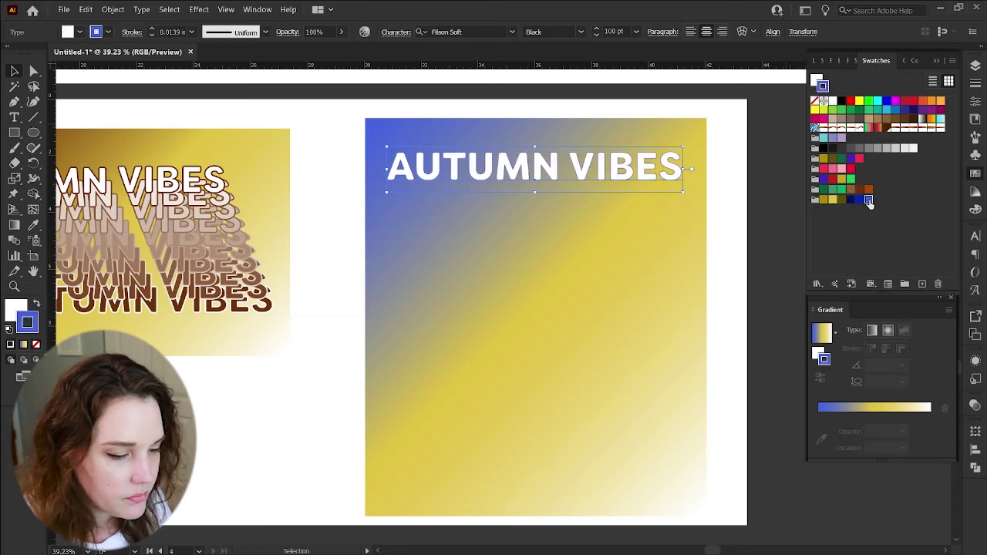
- Set the AUTUMN VIBES text's stroke weight to 0.04 in
click(831, 61)
double_click(883, 220)
text(0.04)
key(Return)
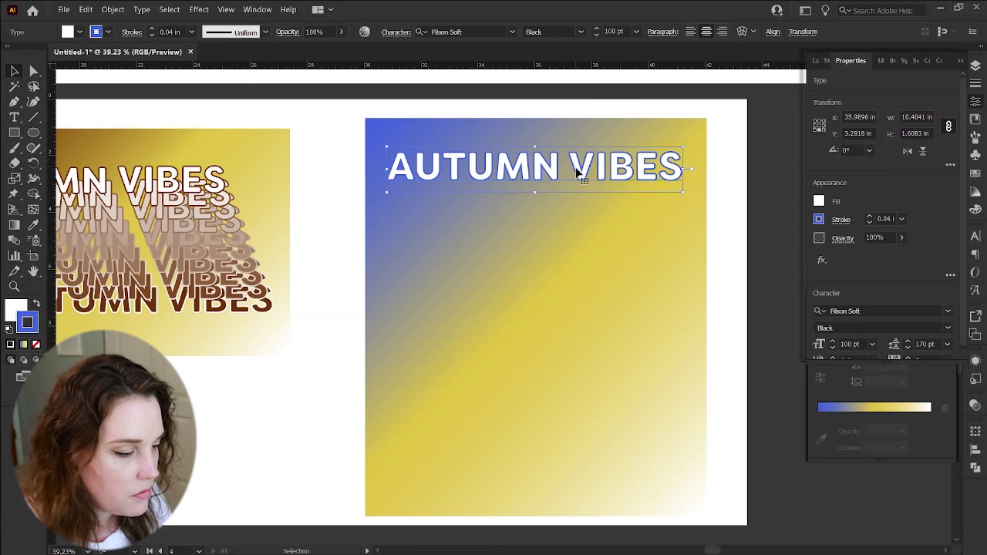
- Duplicate the AUTUMN VIBES text straight down to the lower end of the portrait gradient rectangle and fill the copy with dark navy blue
drag(577, 168, 590, 479)
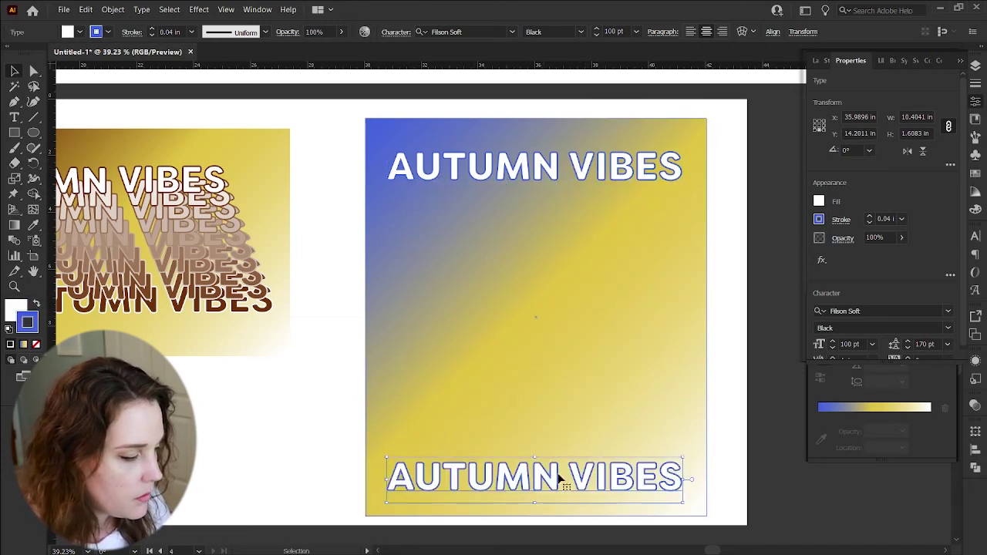
click(16, 309)
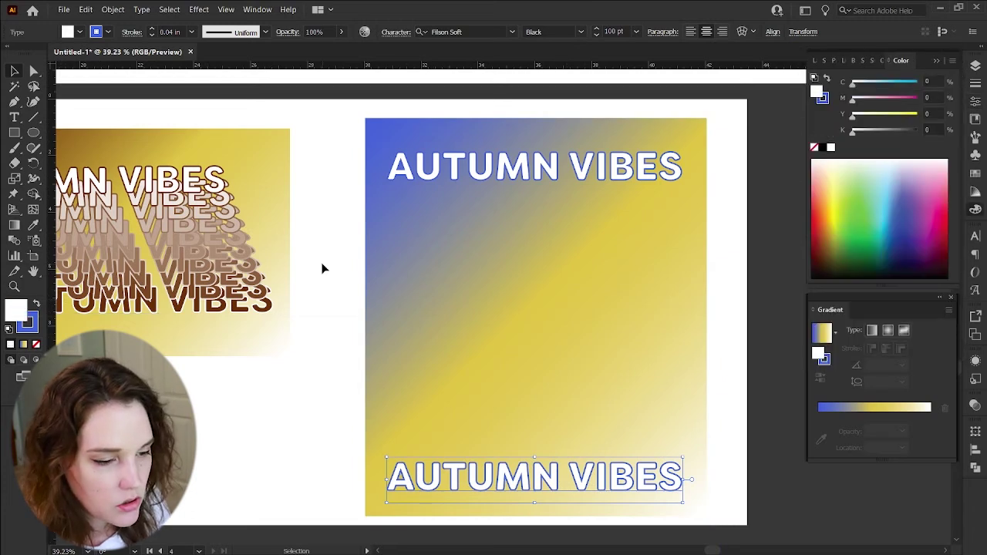
click(862, 60)
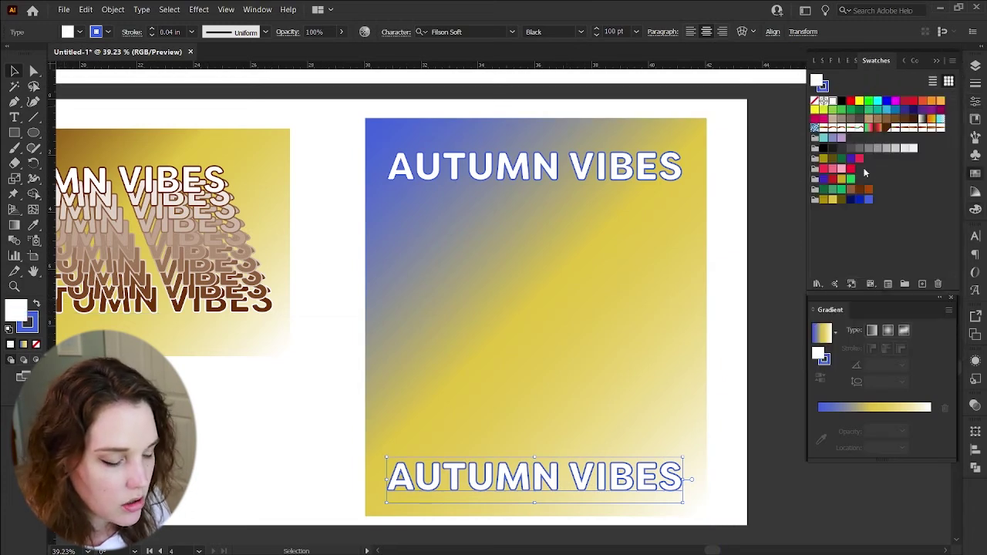
click(852, 201)
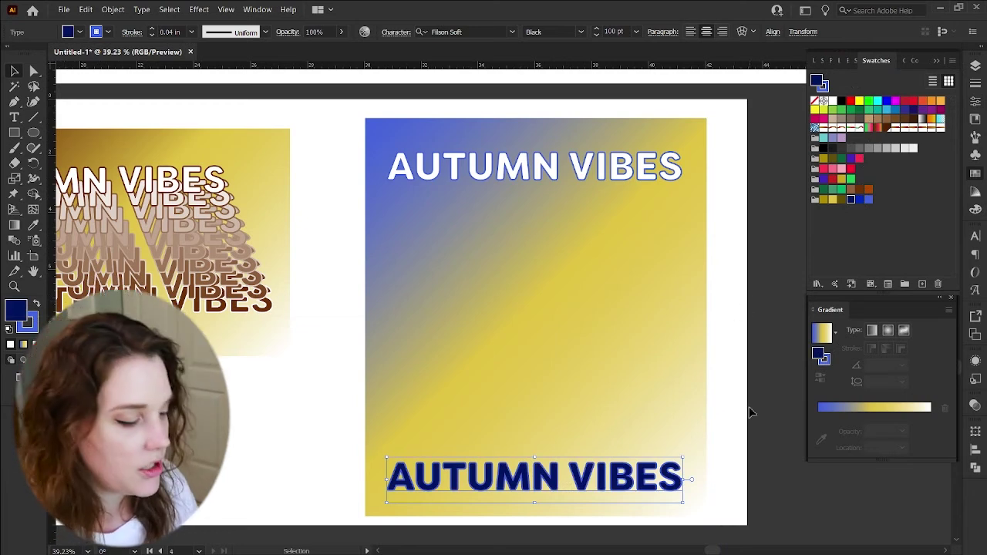
- Blend the white and navy AUTUMN VIBES texts on the portrait rectangle
shift+click(545, 169)
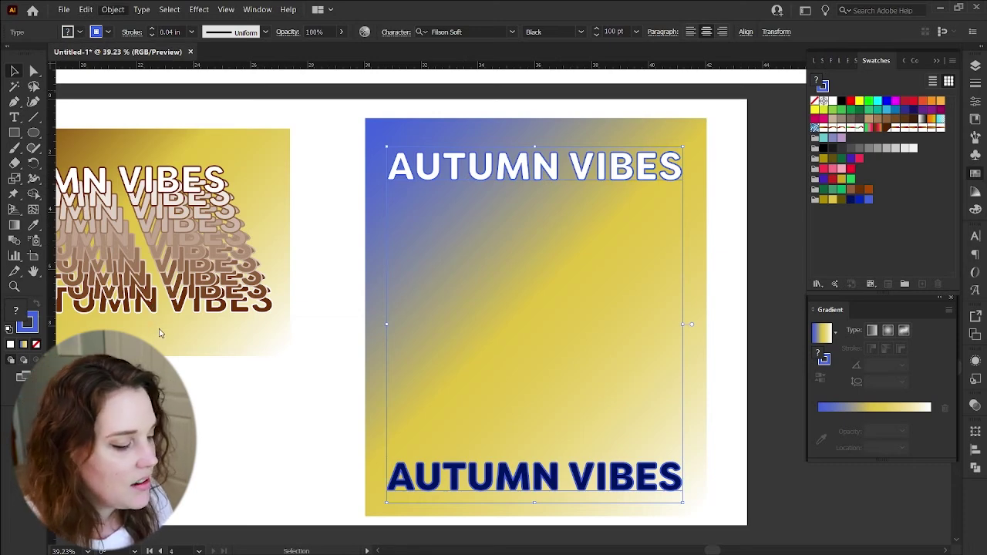
key(ctrl+alt+b)
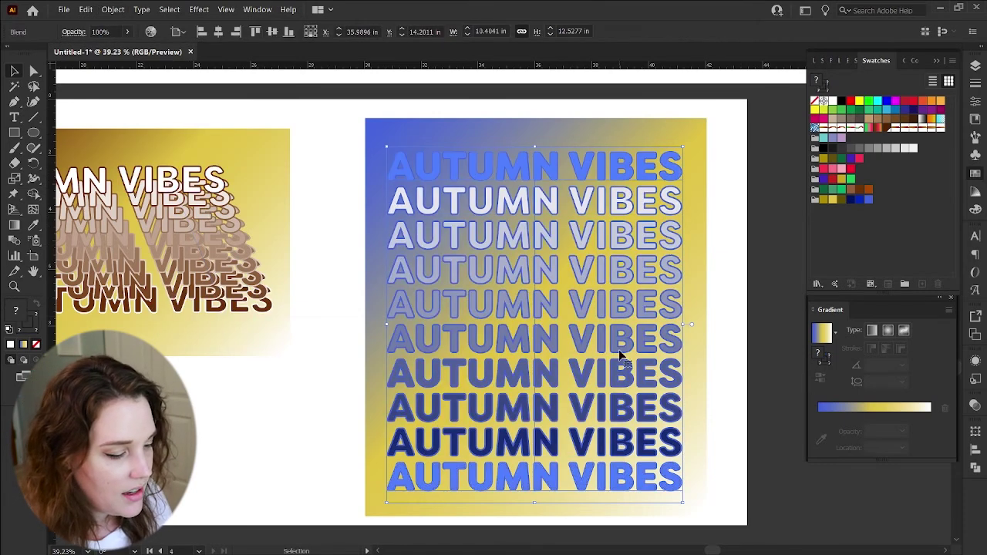
click(725, 278)
- Fill the solid brown rectangle behind the stacked AUTUMN VIBES lettering with the blue-yellow-white gradient
key(z)
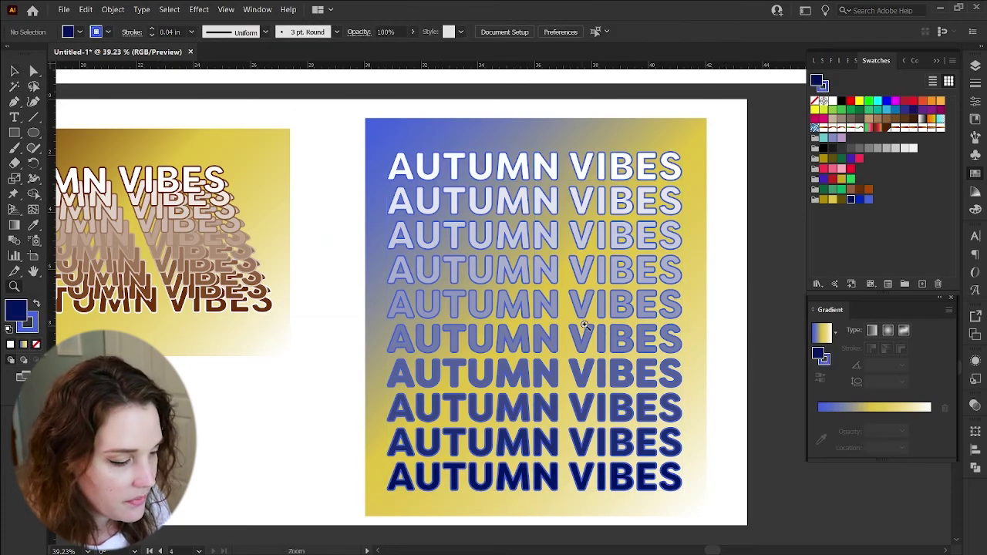
drag(587, 326, 498, 317)
scroll(498, 318, up, 1)
scroll(499, 318, up, 1)
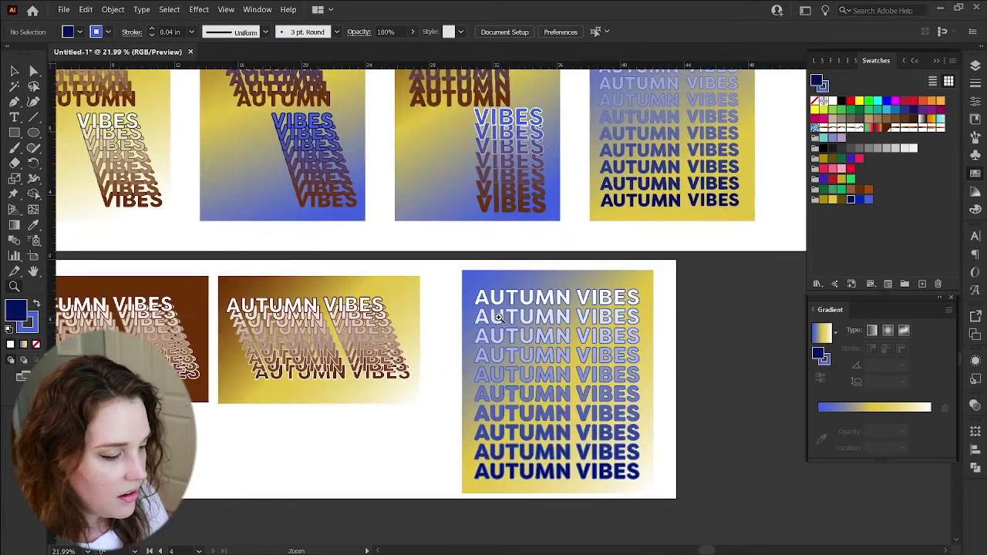
scroll(498, 318, left, 4)
key(v)
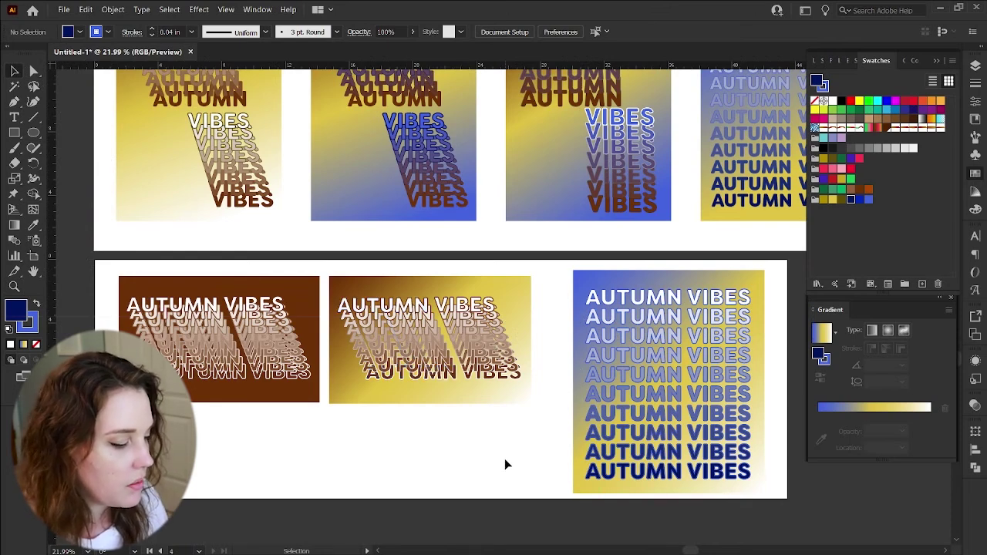
scroll(259, 414, left, 2)
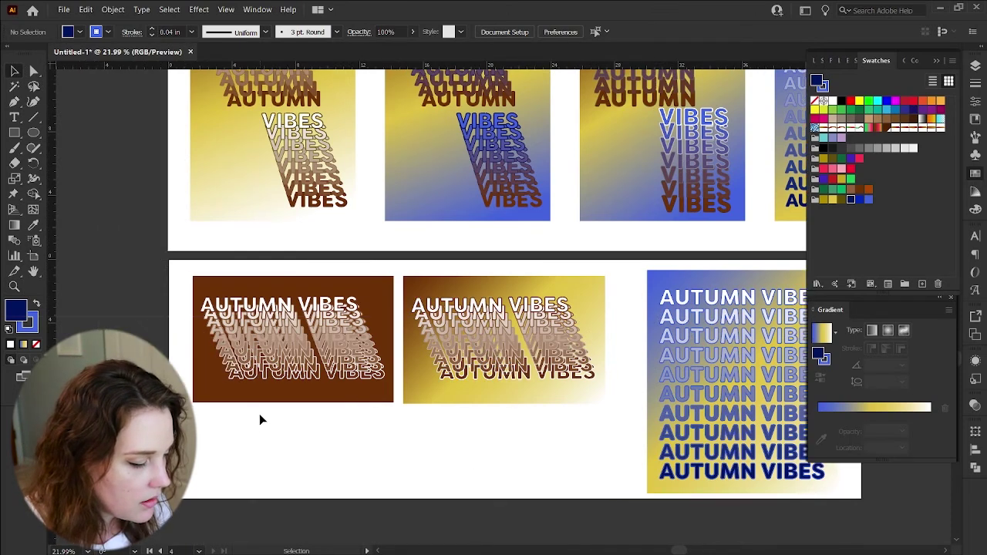
click(337, 400)
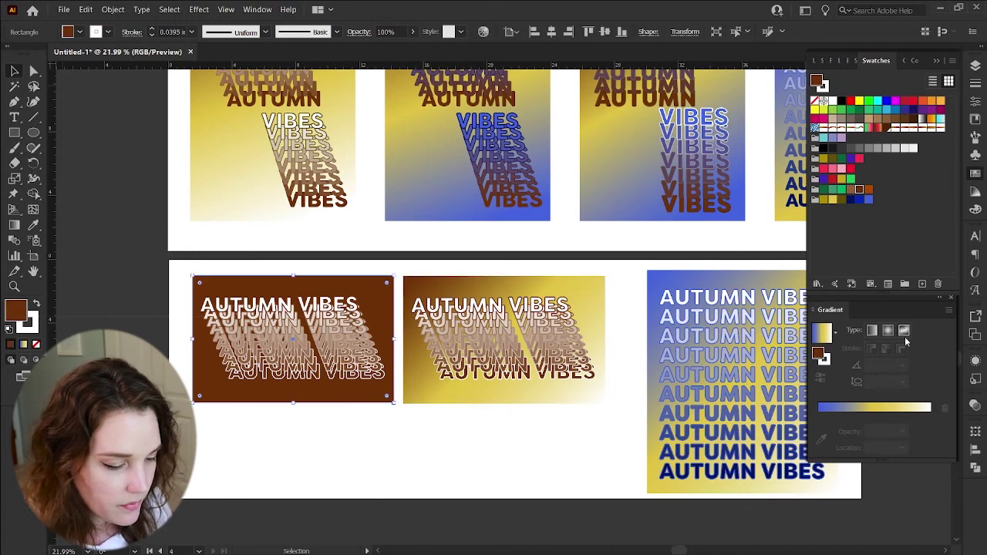
click(822, 333)
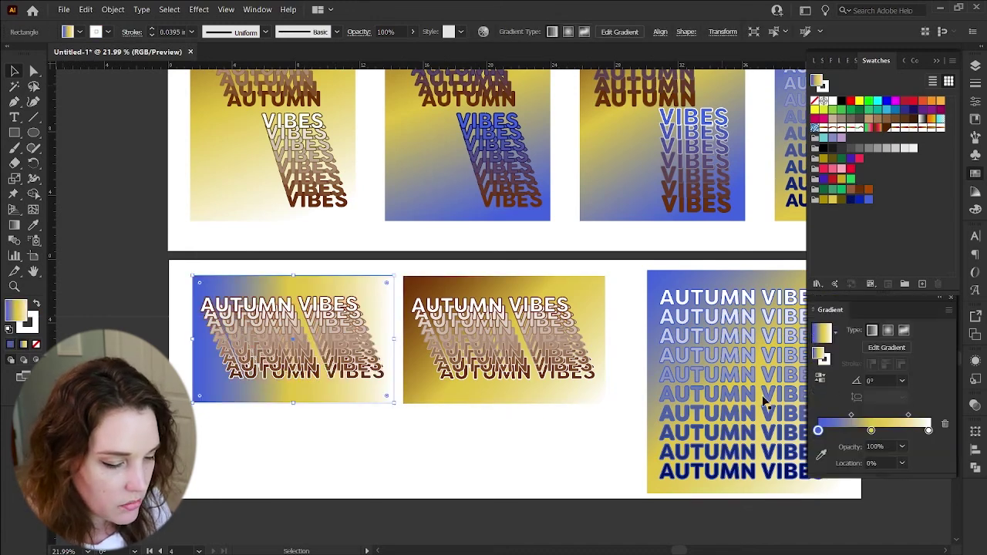
- Set that landscape rectangle's gradient angle to -45°
double_click(876, 380)
text(45)
key(Return)
double_click(876, 379)
text(-45)
key(Return)
click(340, 440)
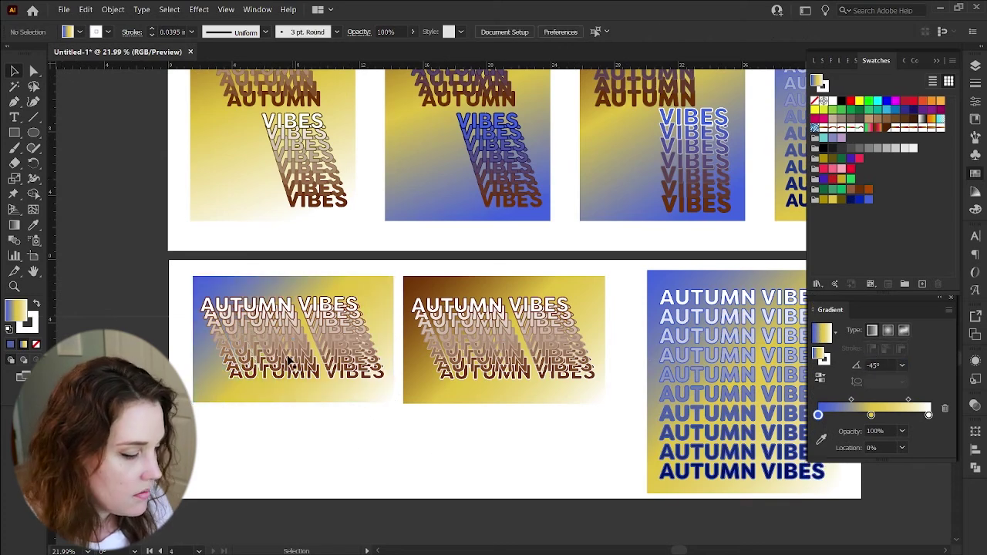
- Change the stroke of the white AUTUMN VIBES text on the blue-yellow landscape rectangle to light blue
key(a)
click(281, 317)
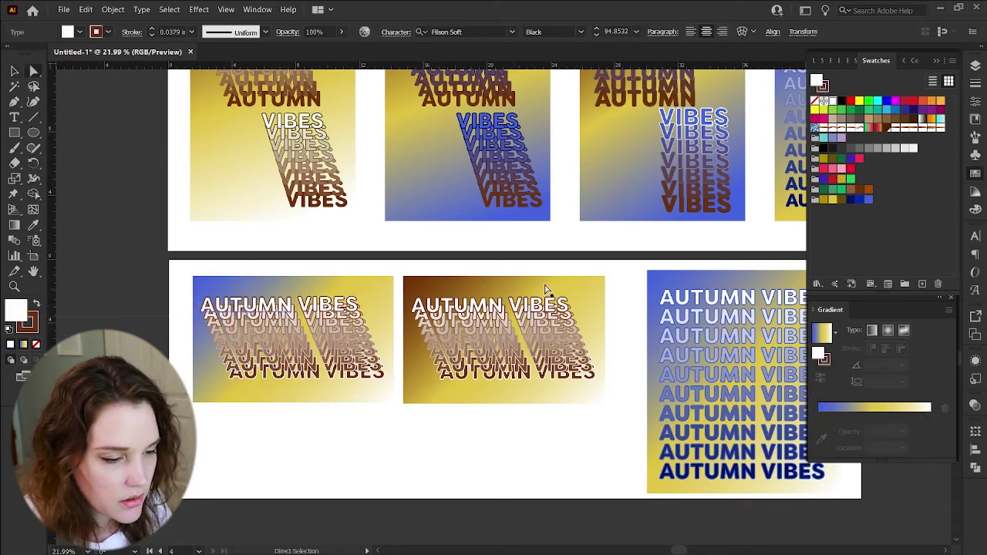
click(869, 200)
click(448, 429)
- Look over the finished AUTUMN VIBES posters and the earlier lettering designs on the other artboards
key(z)
drag(448, 426, 473, 418)
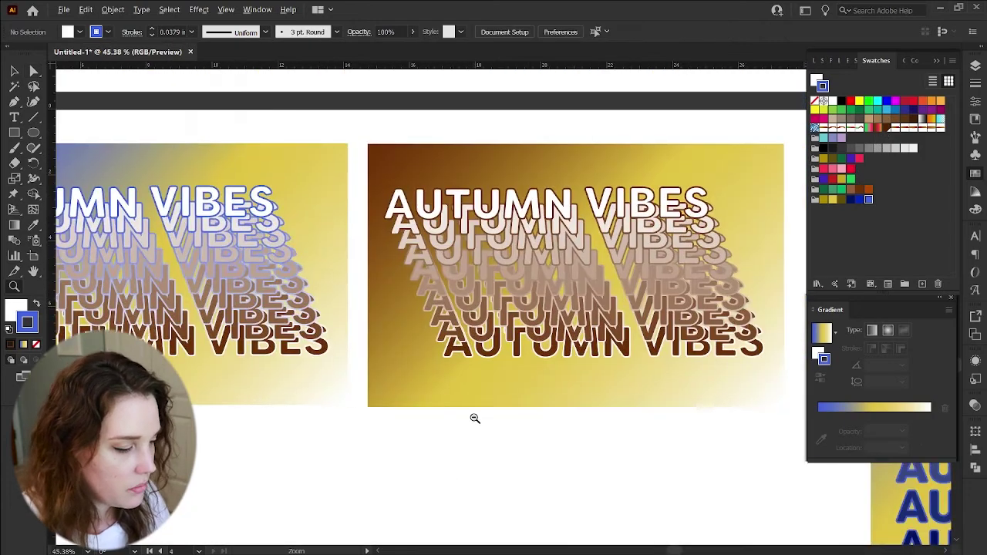
drag(592, 417, 565, 414)
alt+click(565, 414)
key(v)
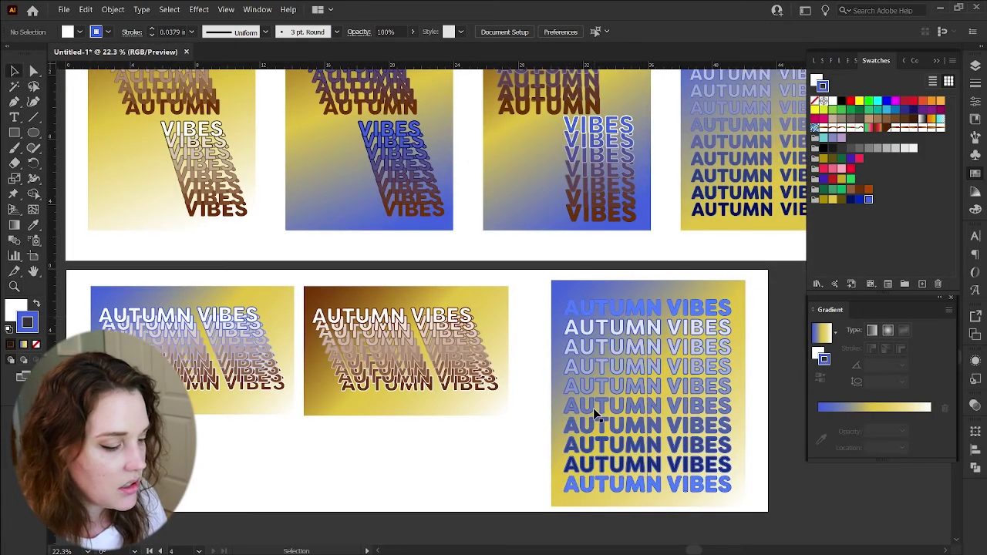
drag(593, 408, 506, 396)
scroll(511, 322, up, 10)
scroll(470, 377, down, 10)
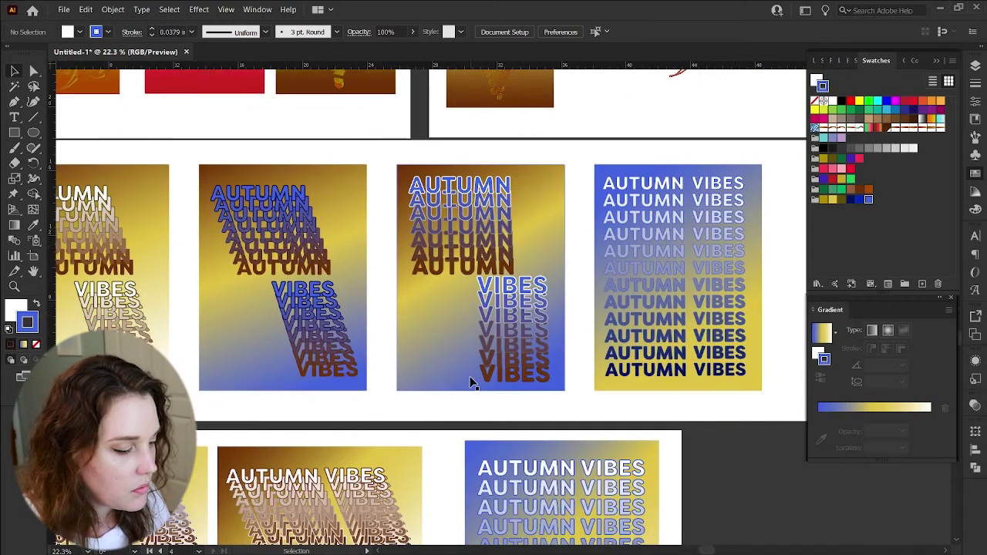
scroll(471, 381, left, 3)
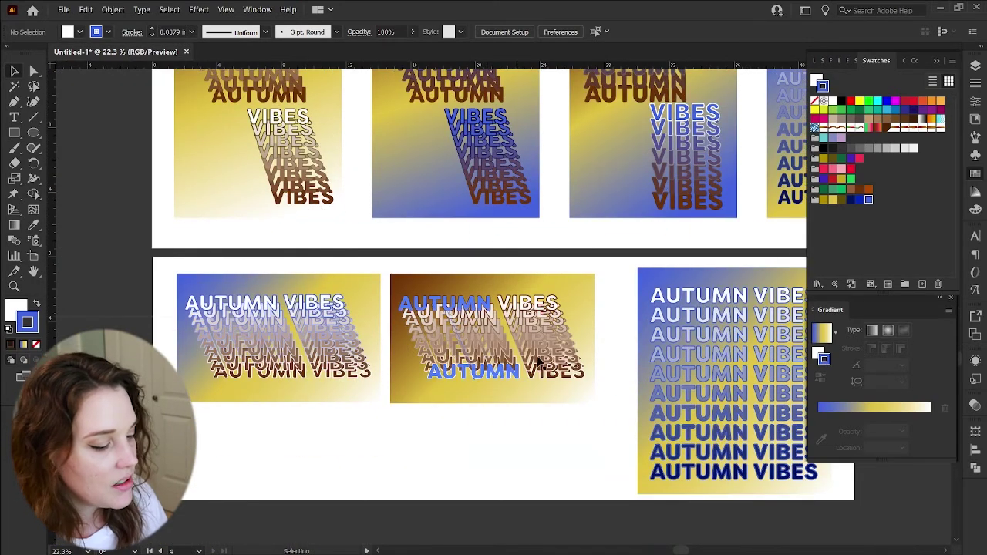
scroll(549, 467, right, 2)
scroll(549, 467, left, 1)
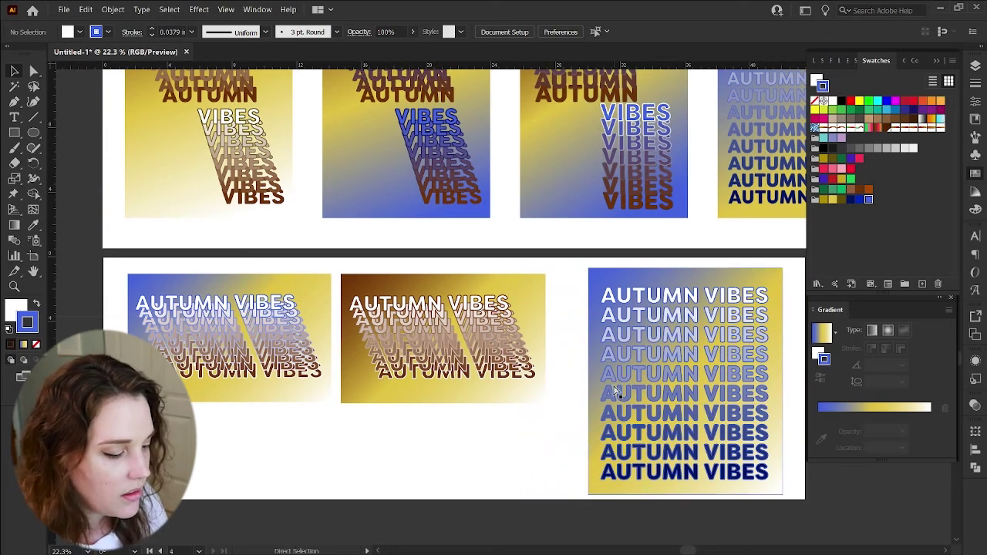
scroll(615, 391, right, 1)
scroll(615, 391, right, 2)
scroll(579, 399, left, 5)
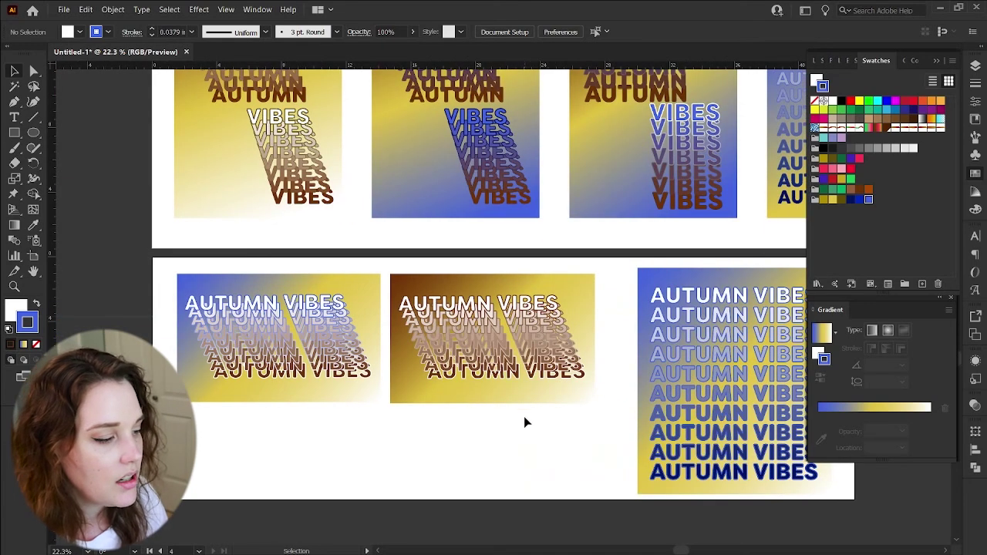
scroll(532, 428, right, 6)
scroll(531, 428, up, 20)
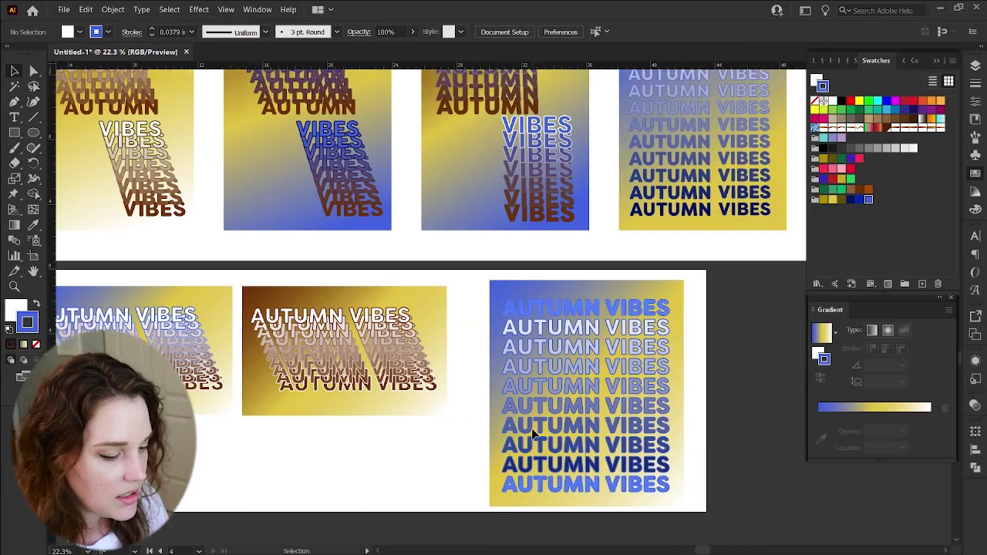
scroll(531, 430, down, 6)
scroll(532, 431, right, 5)
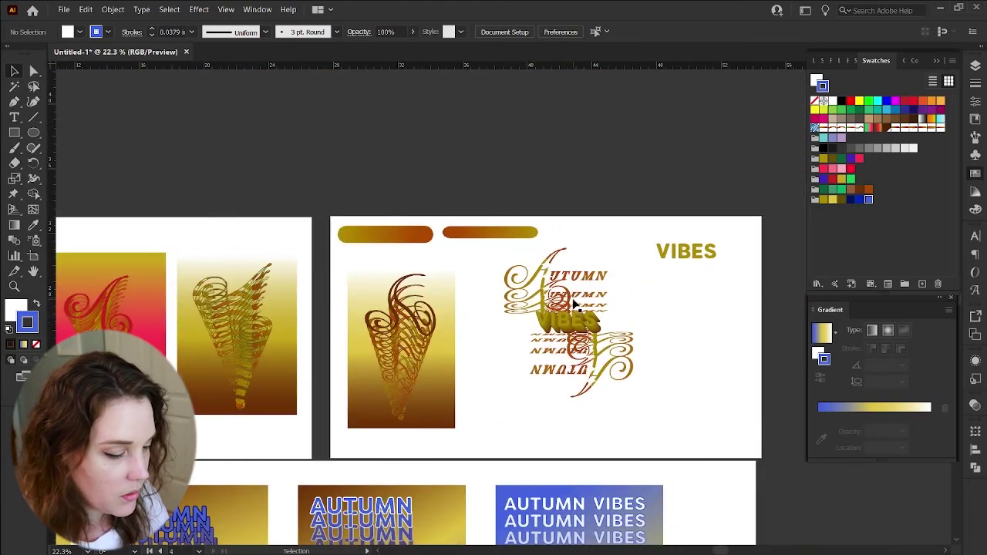
- Paste a copy of the white AUTUMN VIBES text with light blue stroke into the empty space below the brown-yellow rectangle
key(z)
click(403, 447)
scroll(403, 447, down, 20)
scroll(404, 446, left, 19)
key(a)
click(268, 181)
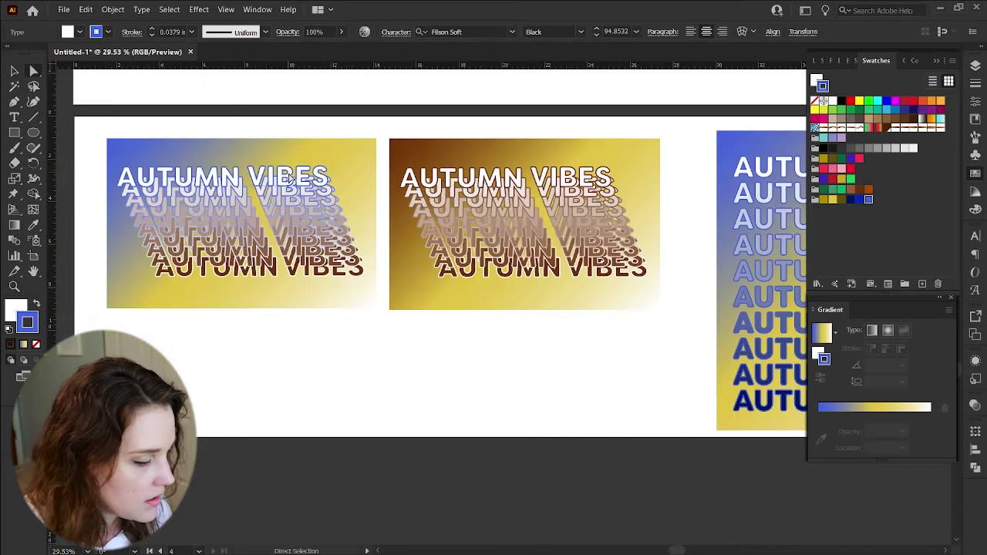
scroll(267, 180, right, 5)
key(v)
key(ctrl+c)
key(ctrl+v)
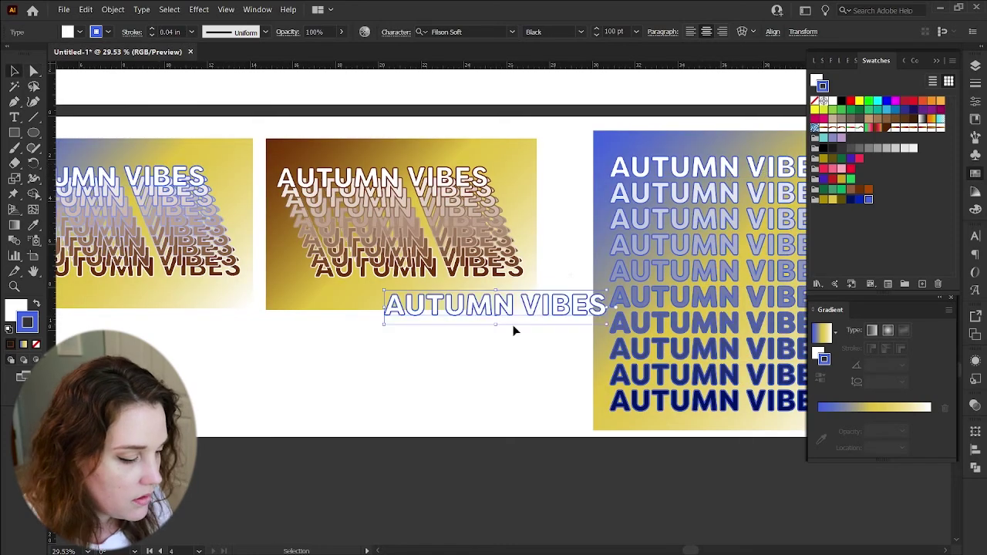
drag(556, 315, 417, 370)
- Apply a Transform effect to the pasted text with 5 copies, moved 0.3889 in horizontally and 0.8611 in vertically
scroll(449, 368, up, 2)
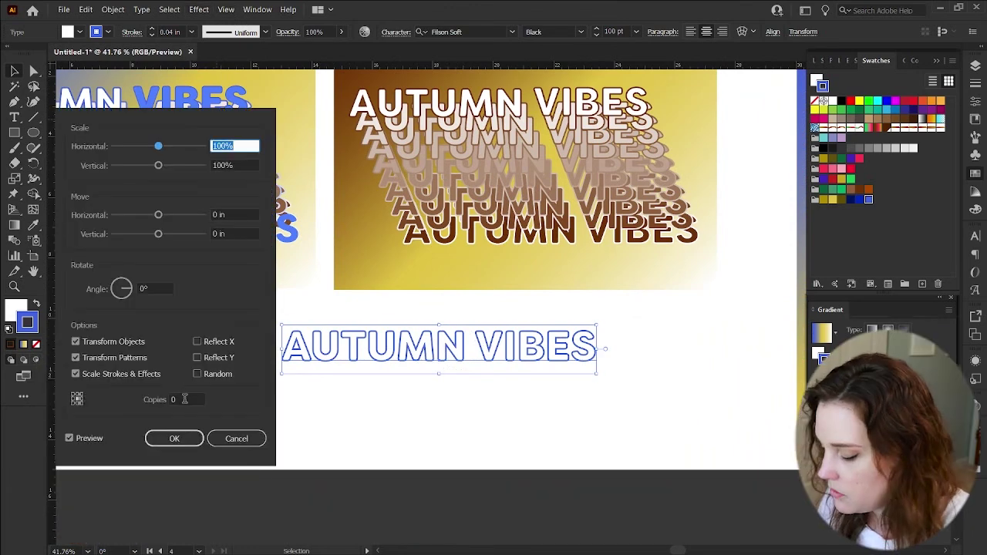
double_click(185, 398)
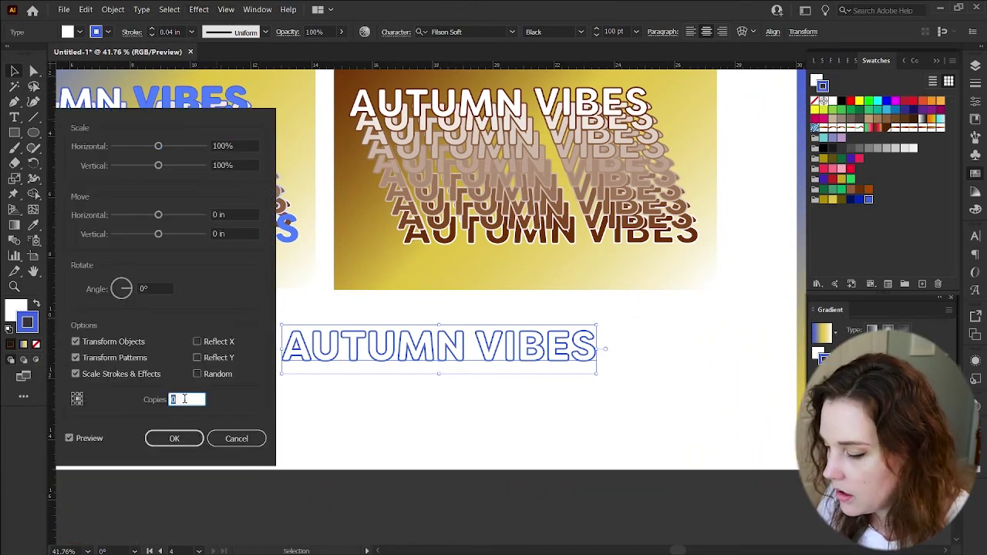
text(5)
drag(158, 234, 185, 239)
drag(158, 216, 171, 217)
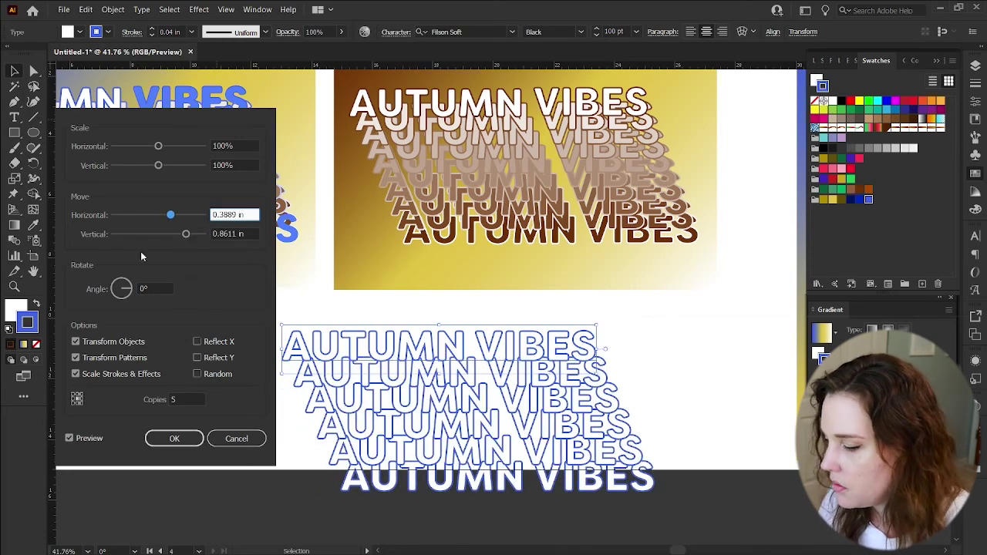
- Scale the effect's copies to 78% horizontally and 83% vertically and apply the effect
drag(159, 165, 149, 149)
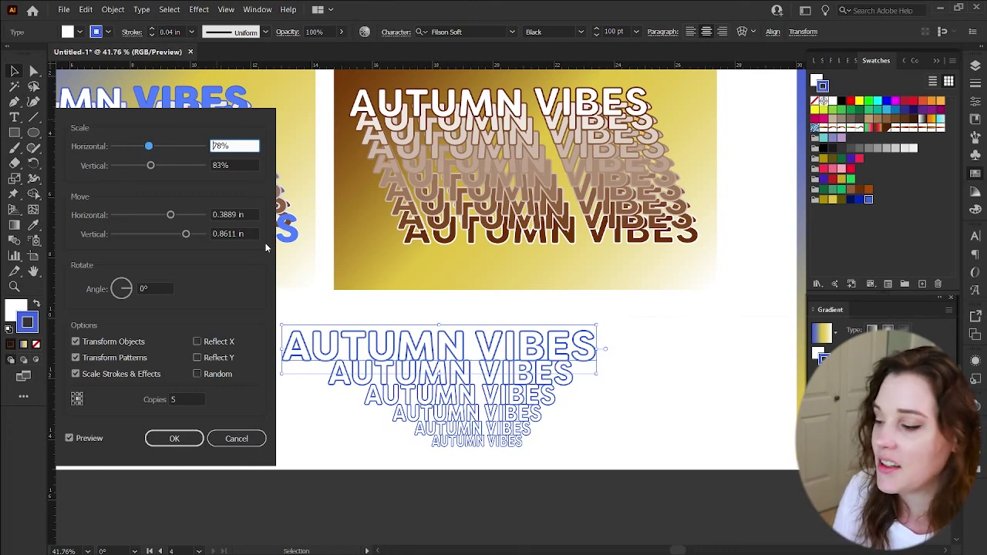
click(174, 437)
click(619, 428)
- Place a diagonal blue-yellow gradient rectangle behind the tapering AUTUMN VIBES text and size it to frame the lettering
scroll(566, 370, down, 2)
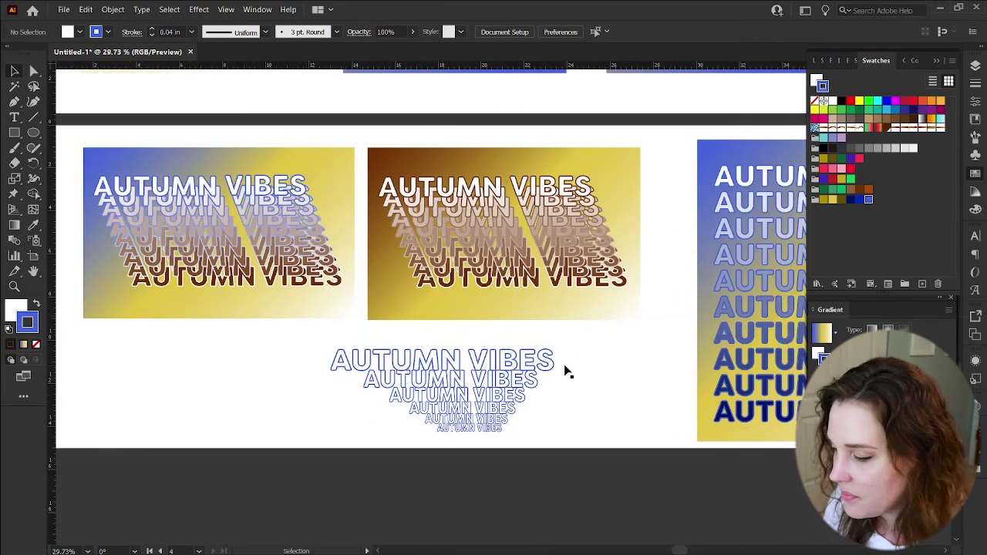
drag(305, 306, 553, 441)
drag(445, 486, 447, 437)
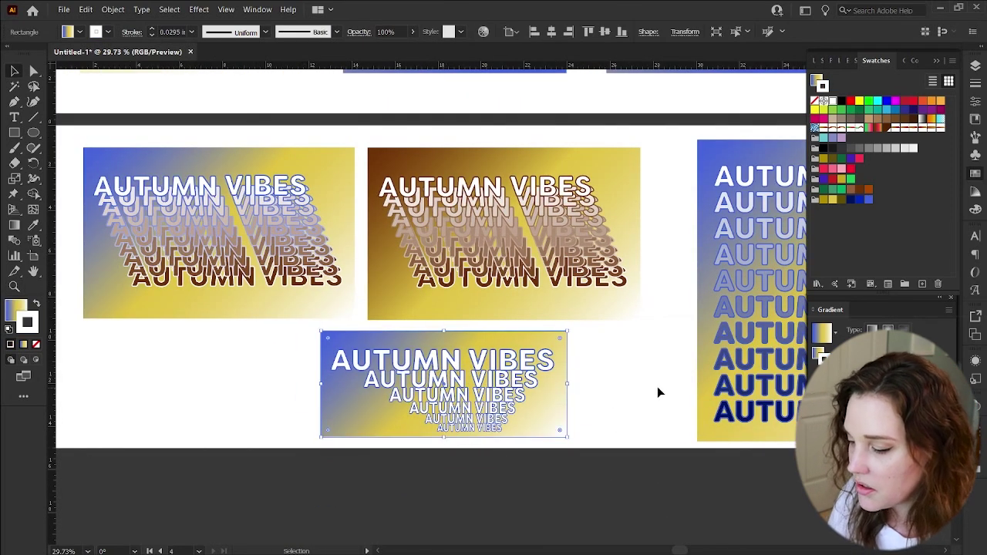
click(657, 386)
- Move the small gradient rectangle together with its tapering text so it sits directly beneath the brown-yellow poster
scroll(600, 397, right, 2)
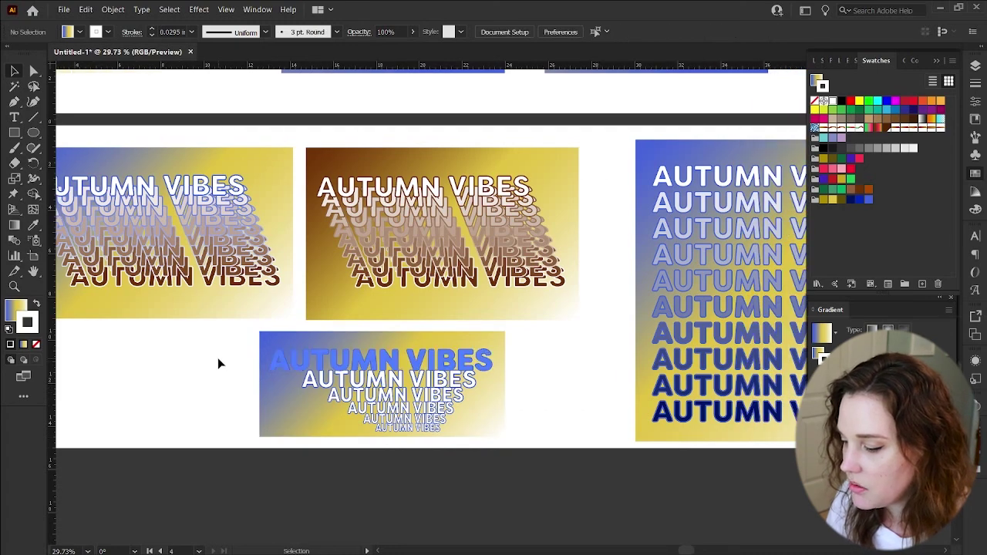
drag(217, 357, 370, 401)
drag(371, 401, 422, 400)
click(590, 389)
scroll(505, 398, down, 2)
scroll(506, 398, down, 1)
scroll(505, 398, left, 2)
key(z)
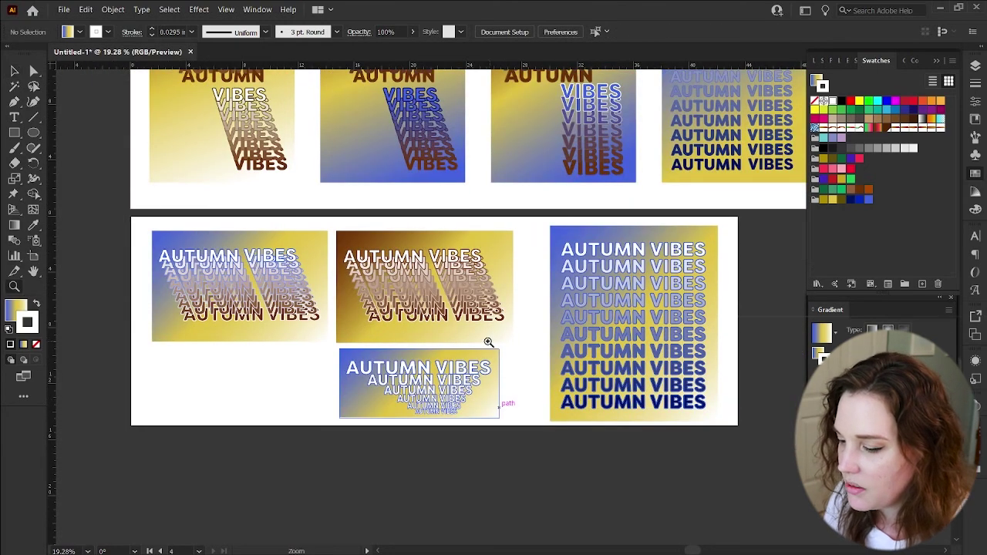
drag(511, 367, 542, 363)
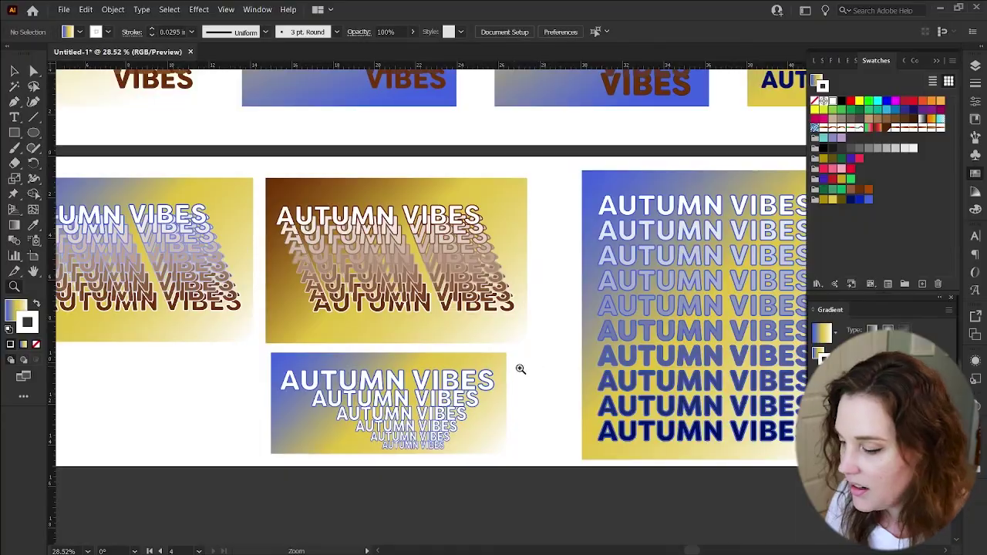